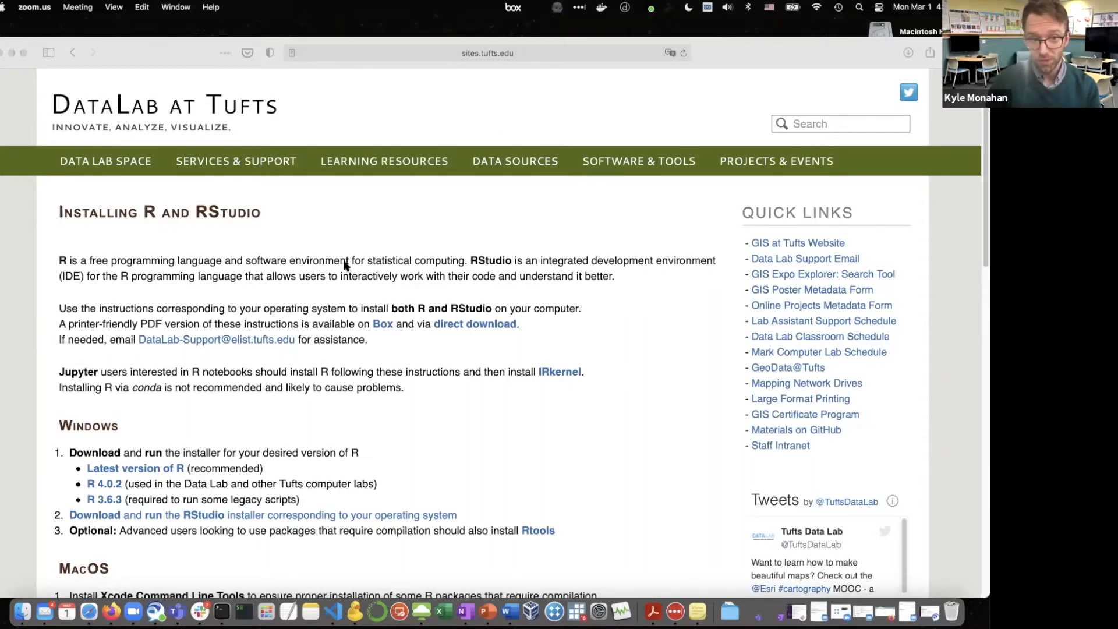
Read through the R and RStudio installation instructions for Windows, macOS and Linux
scroll(340, 266, "down", 1)
scroll(341, 266, "down", 3)
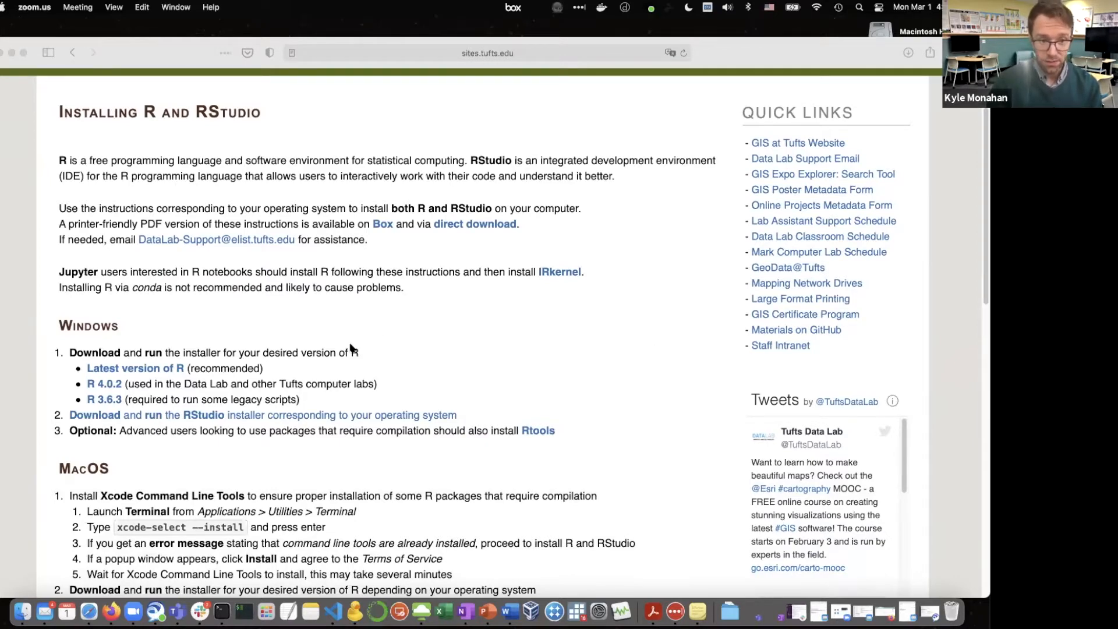
scroll(353, 348, "down", 1)
scroll(350, 348, "down", 3)
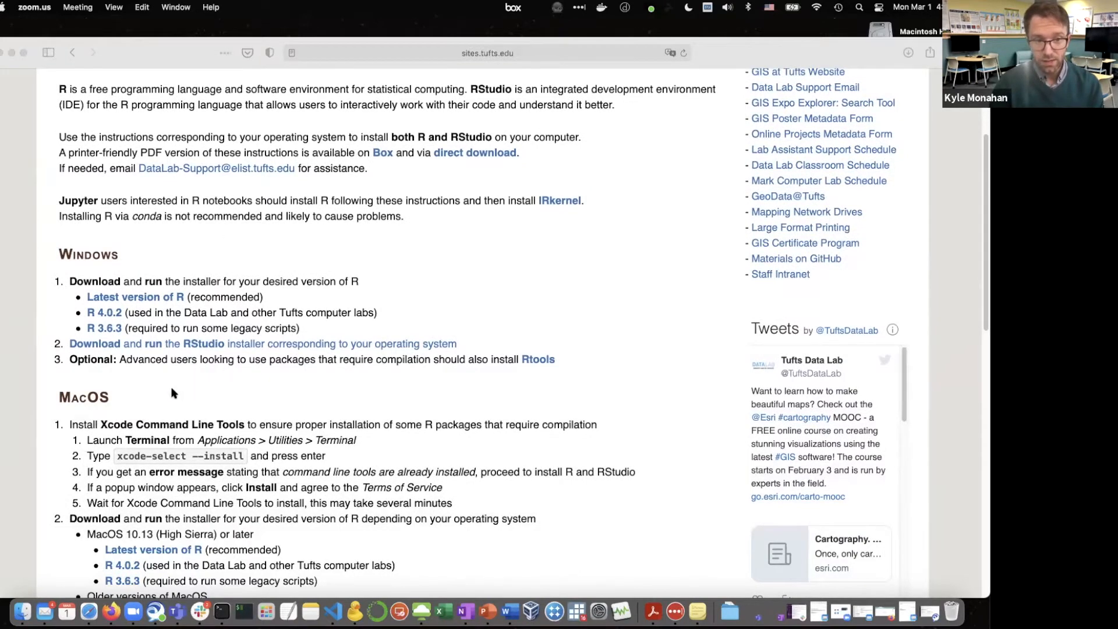
scroll(172, 393, "down", 4)
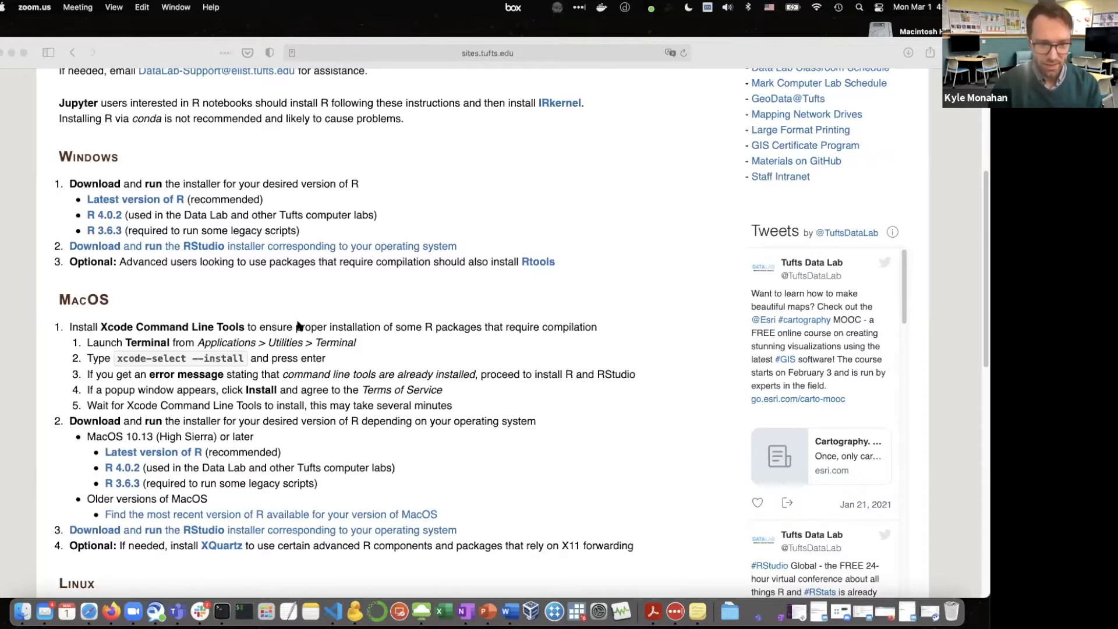
scroll(303, 323, "down", 1)
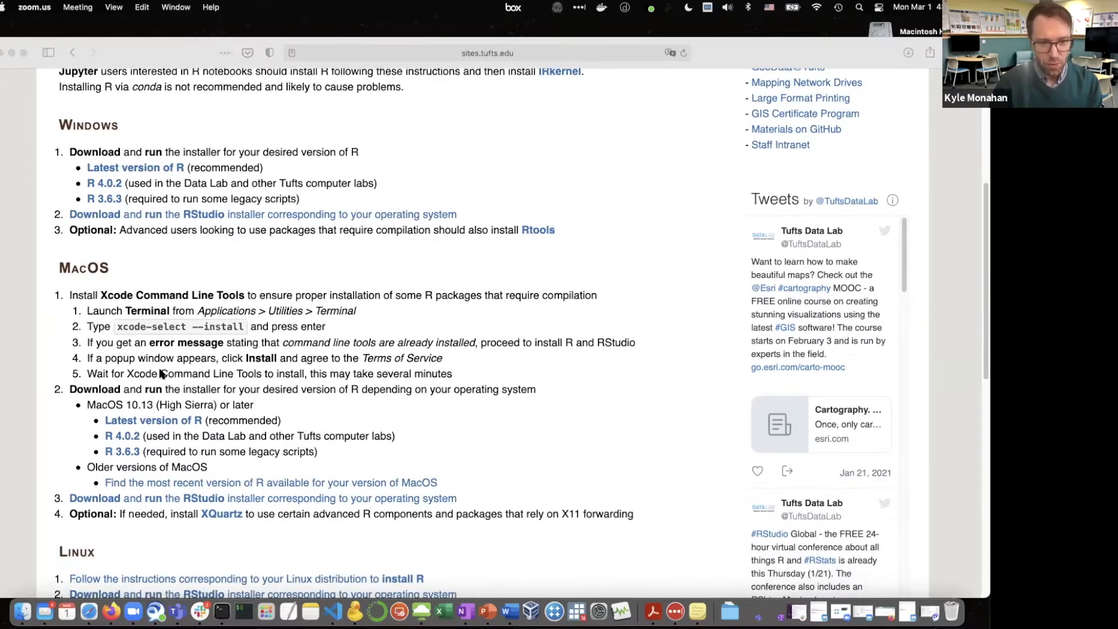
scroll(78, 278, "down", 2)
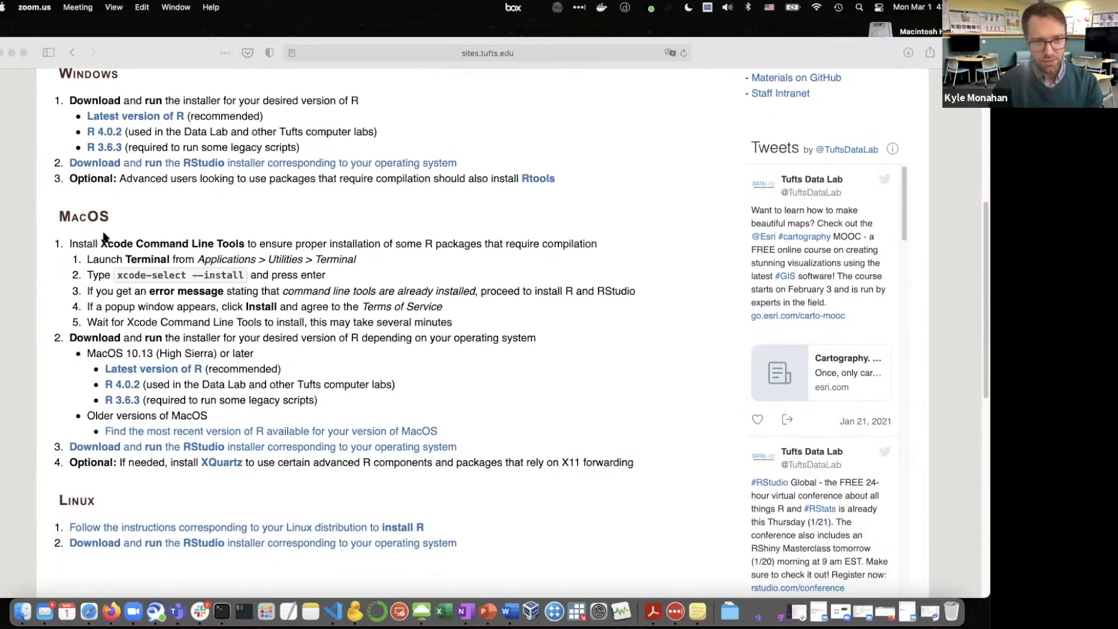
scroll(103, 236, "down", 1)
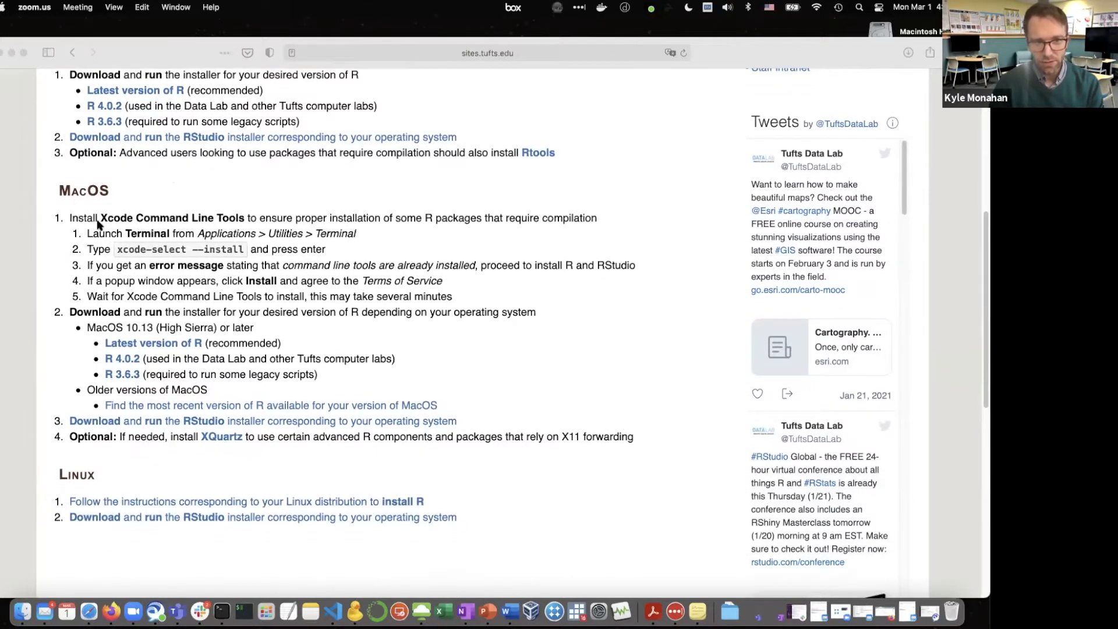
left_click(109, 219)
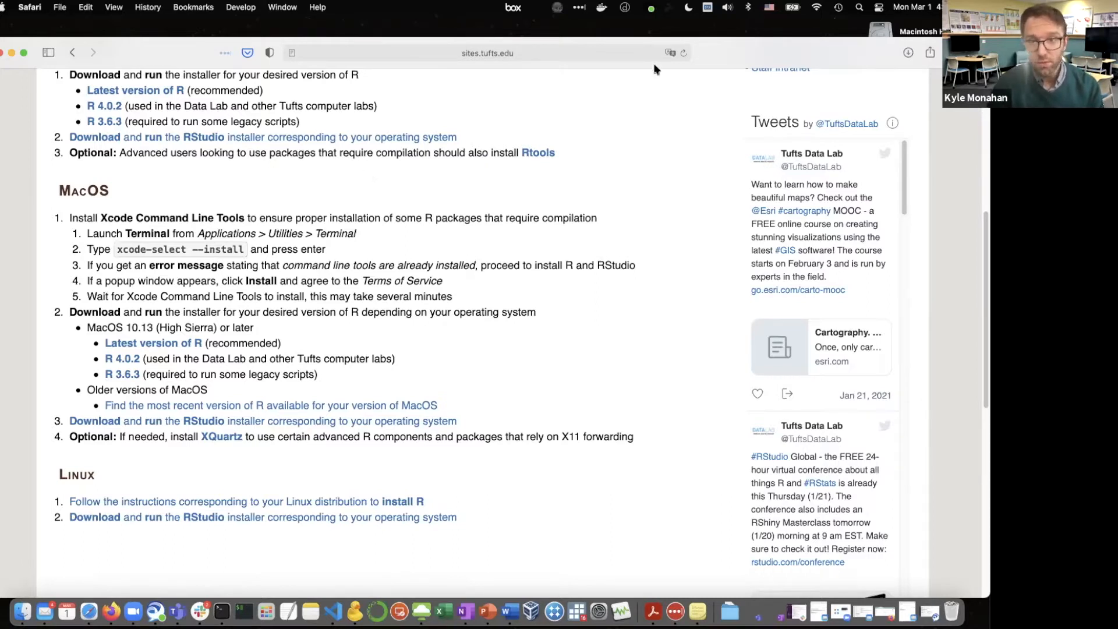
Search the Mac for Terminal.app with Spotlight and launch it
key("super+space")
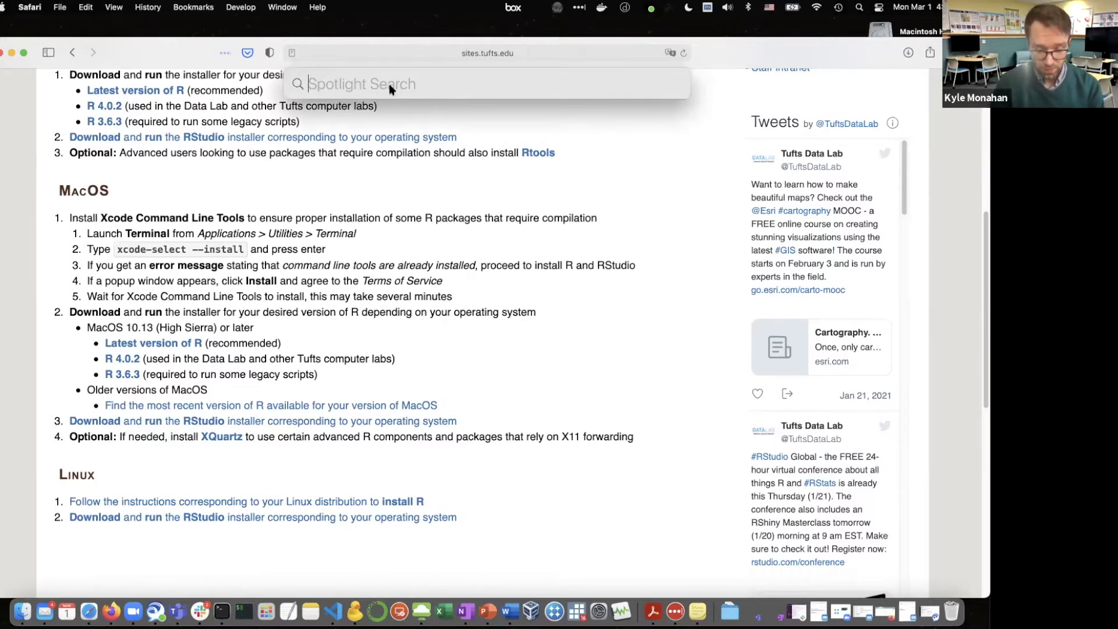
type("Terminal.a")
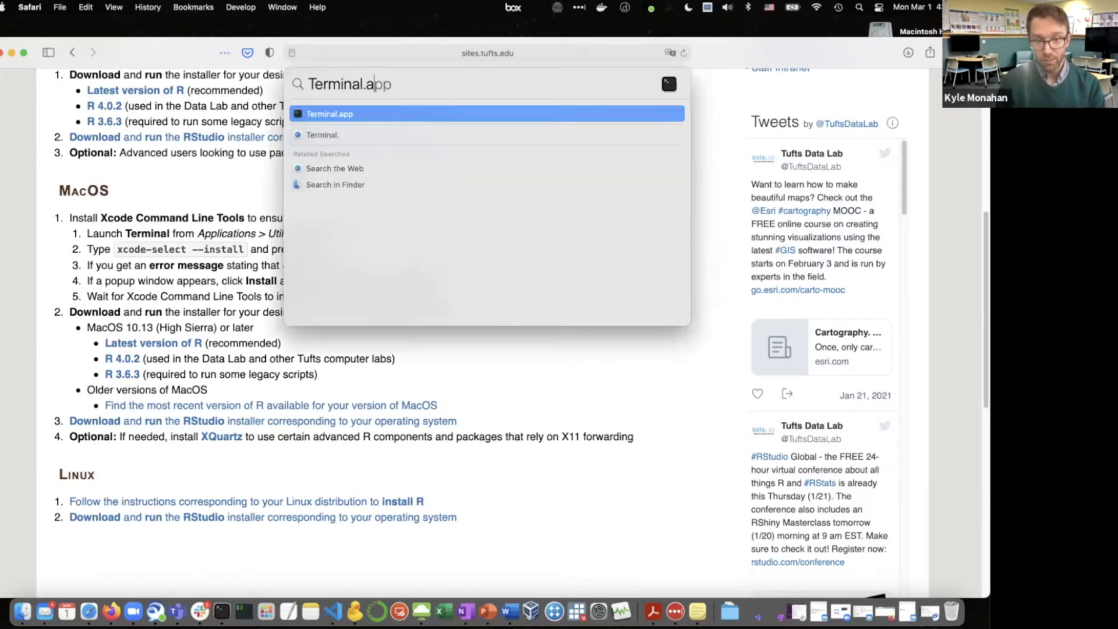
type("pp")
key("Return")
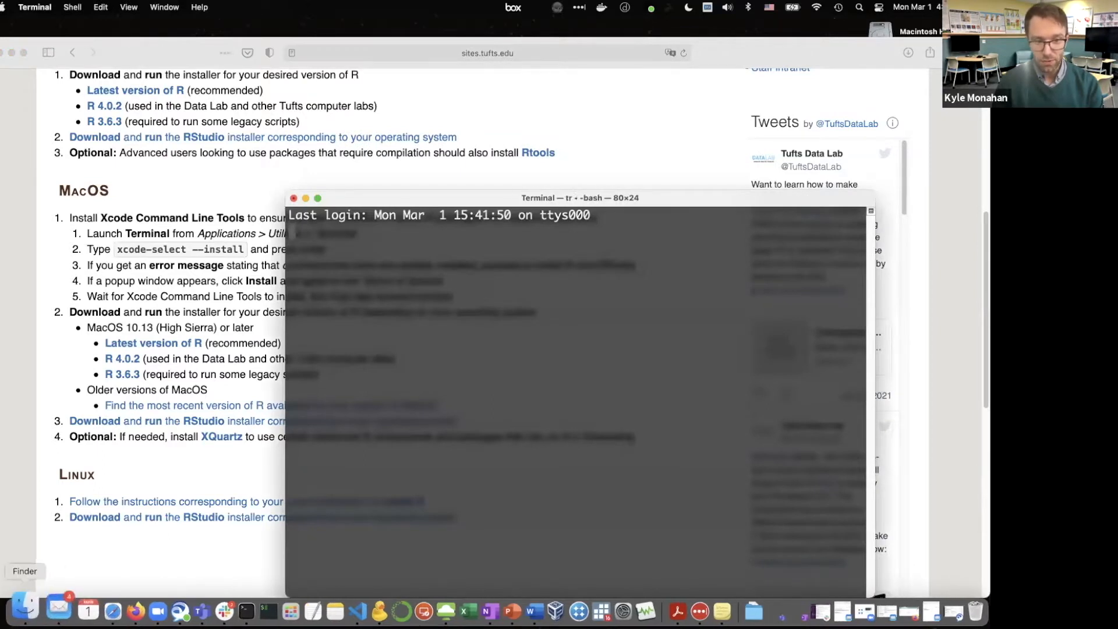
Locate Terminal in the Utilities folder of Applications using a new Finder window, and close that window
right_click(21, 605)
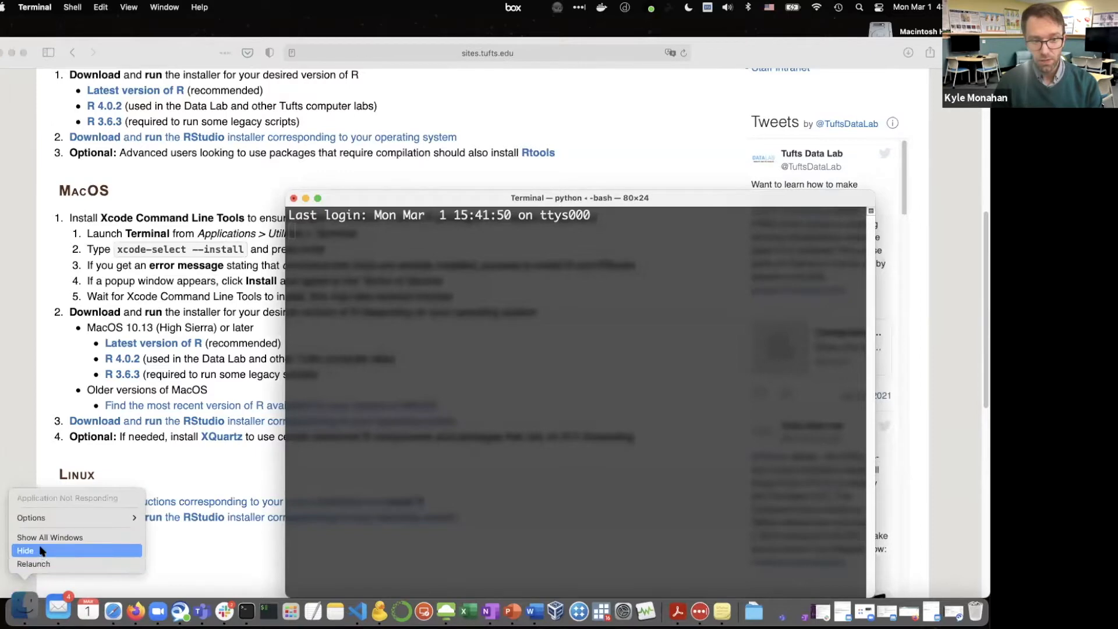
left_click(156, 407)
right_click(19, 605)
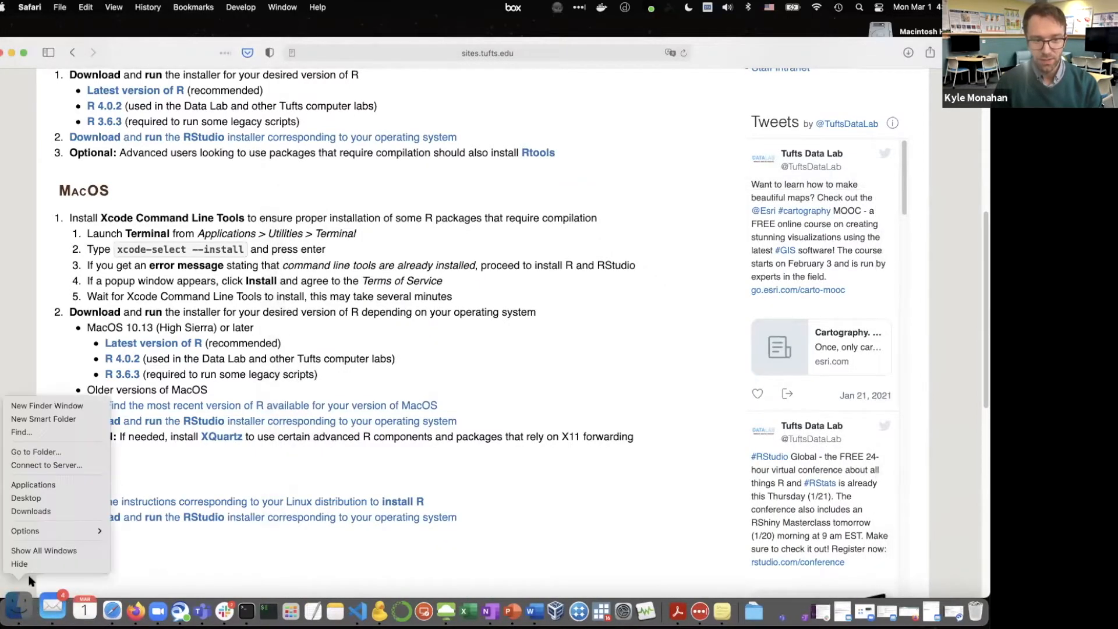
left_click(68, 406)
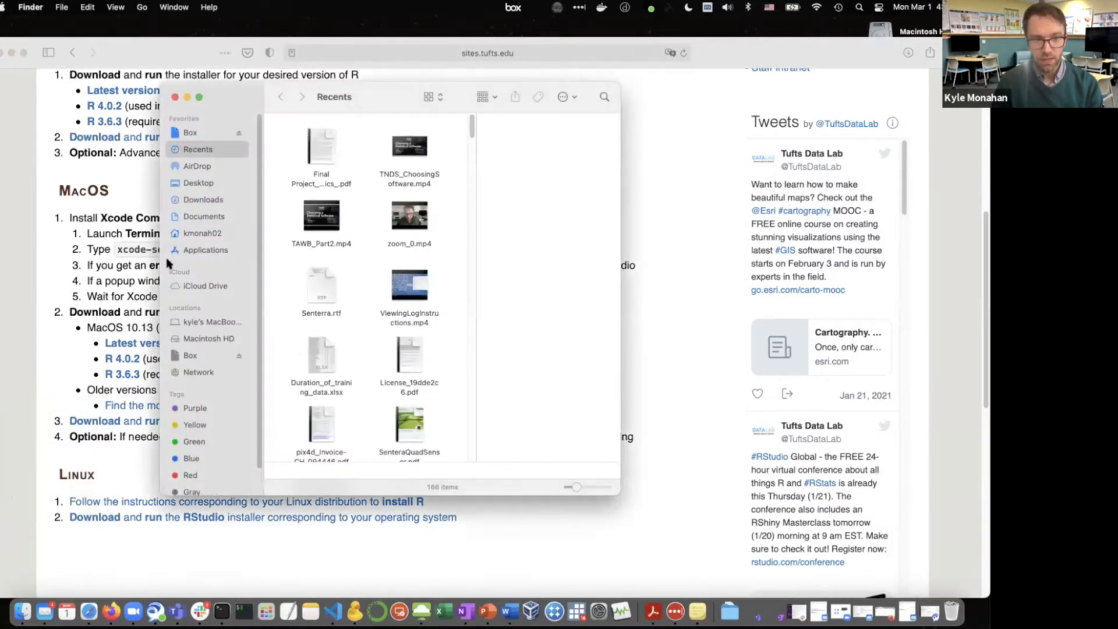
left_click(192, 251)
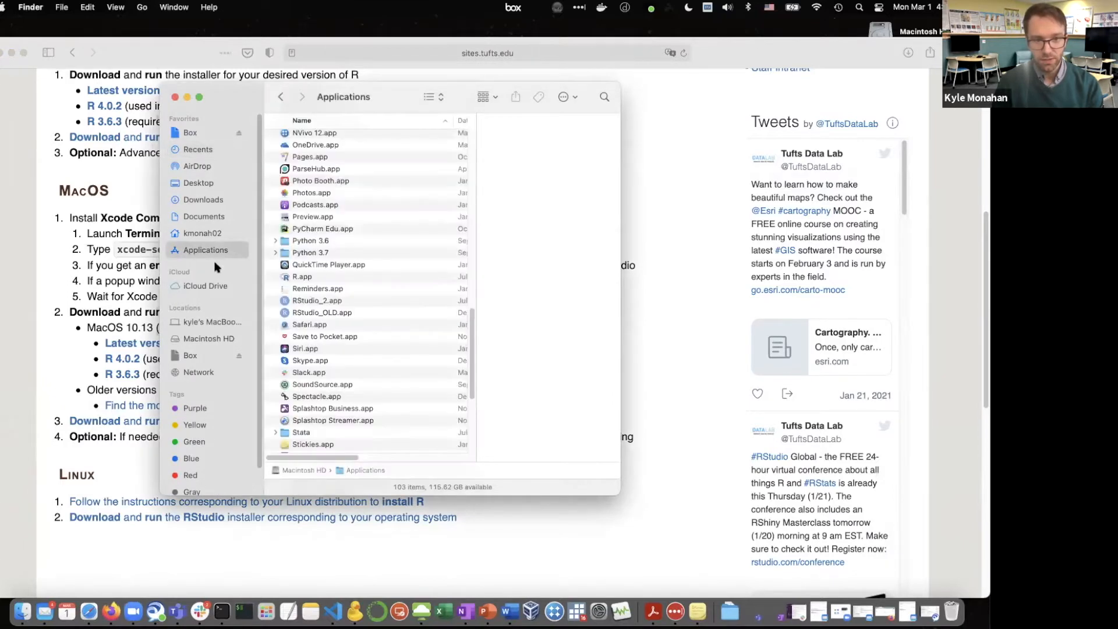
scroll(315, 347, "down", 10)
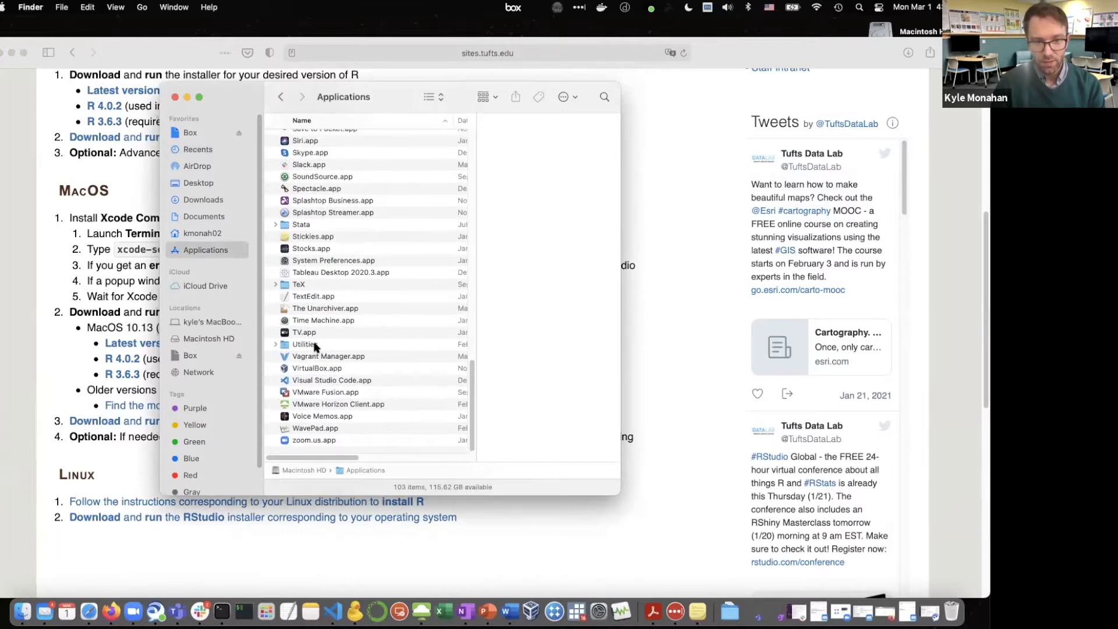
left_click(277, 345)
scroll(309, 361, "down", 5)
scroll(309, 361, "down", 2)
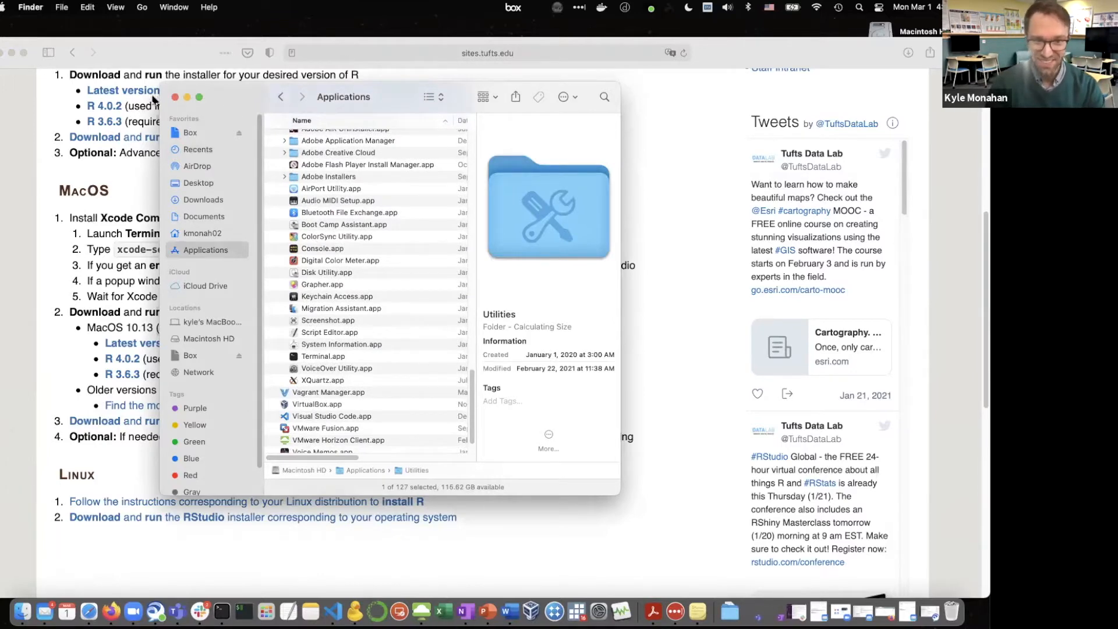
left_click(175, 97)
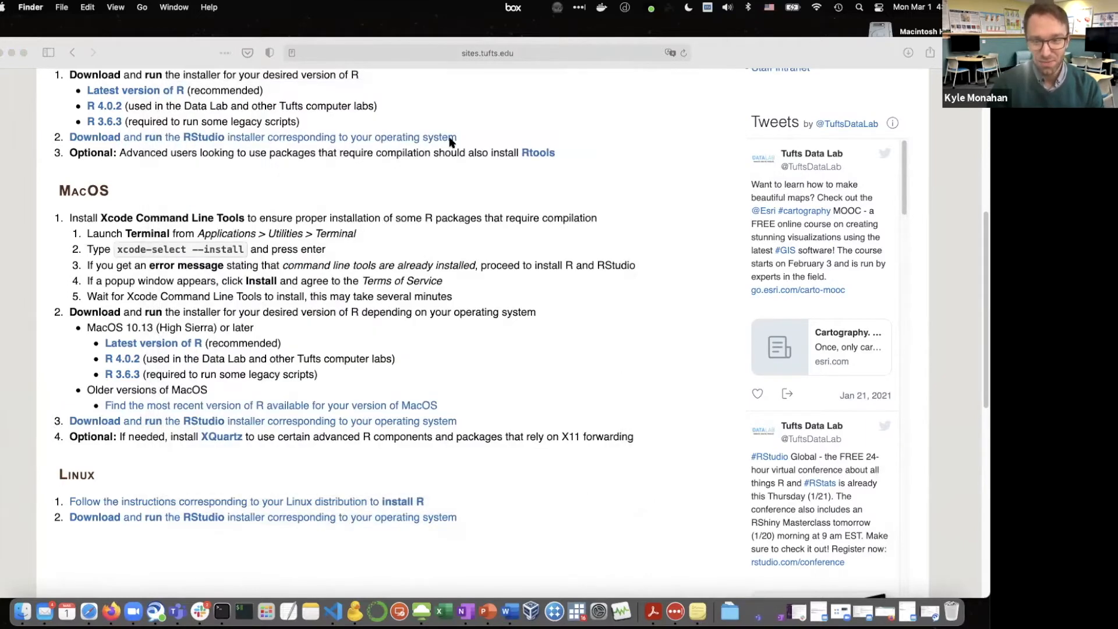
Switch to Terminal and move its window so the macOS installation command on the web page stays readable
left_click(859, 7)
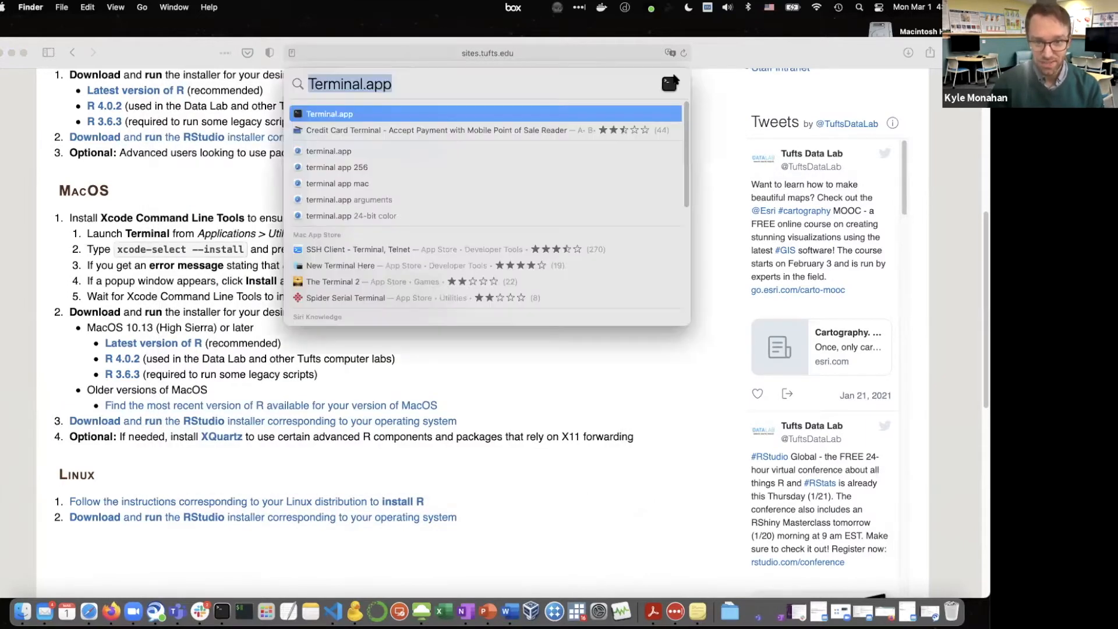
left_click(392, 86)
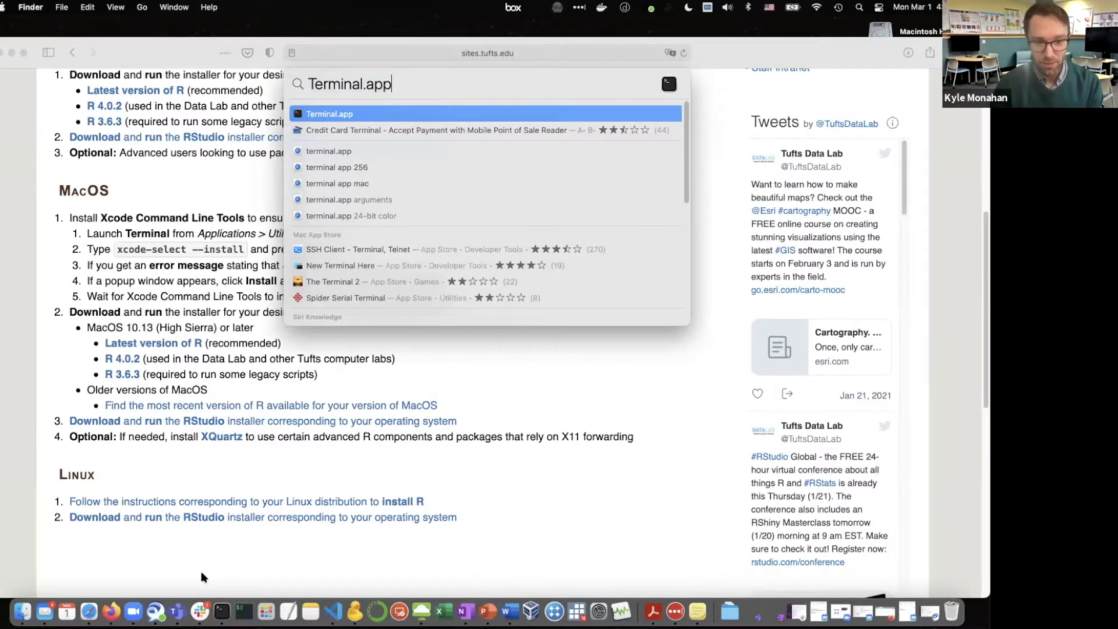
left_click(221, 611)
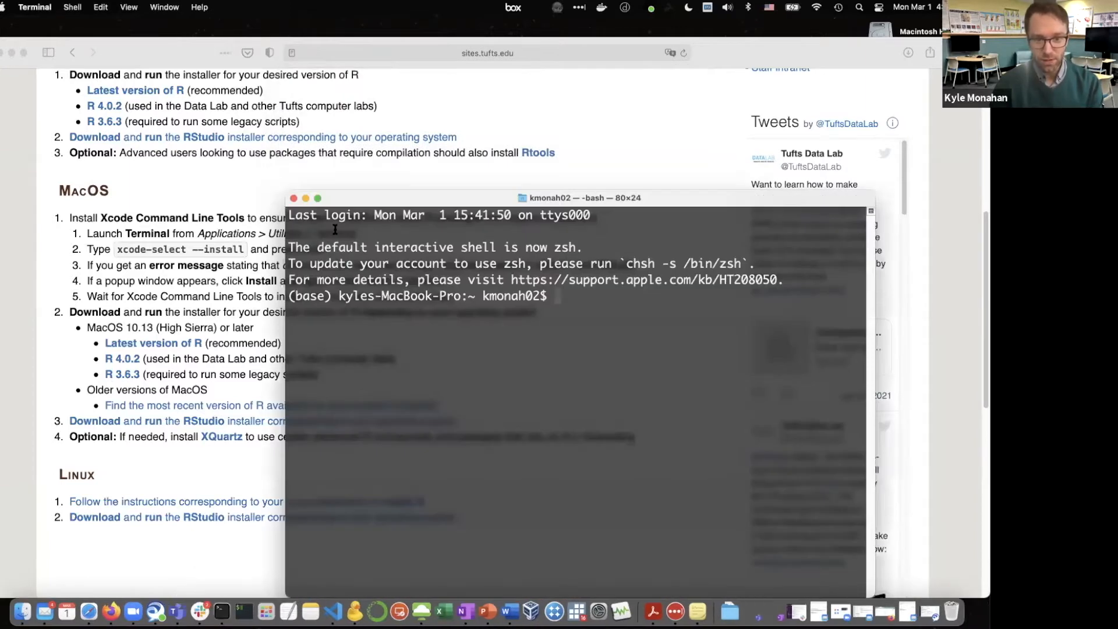
left_click_drag(349, 203, 287, 109)
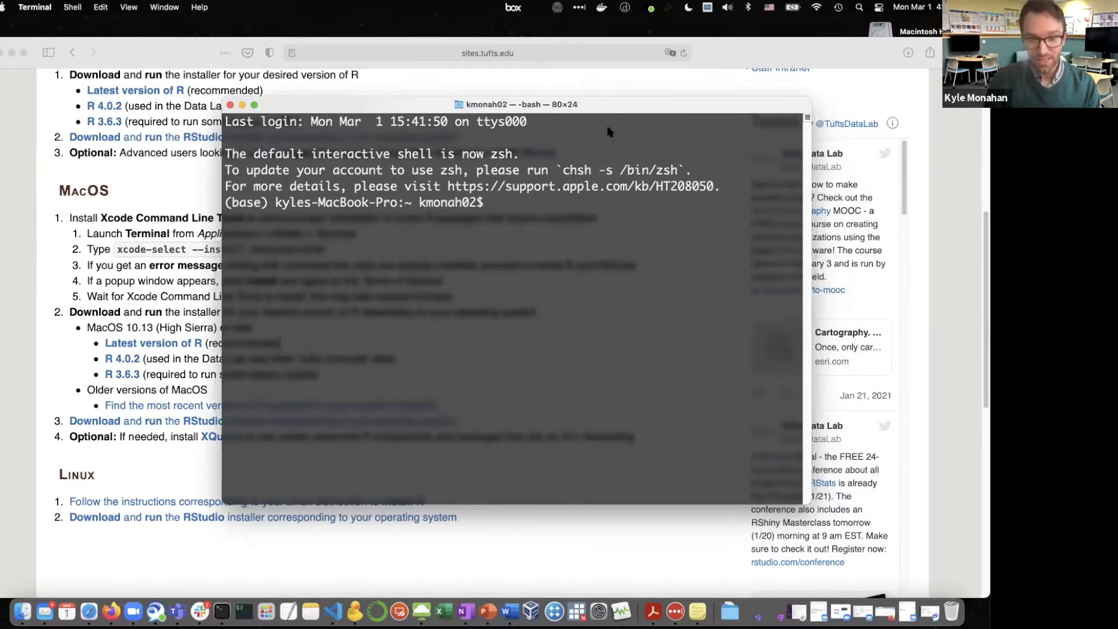
left_click_drag(601, 107, 595, 100)
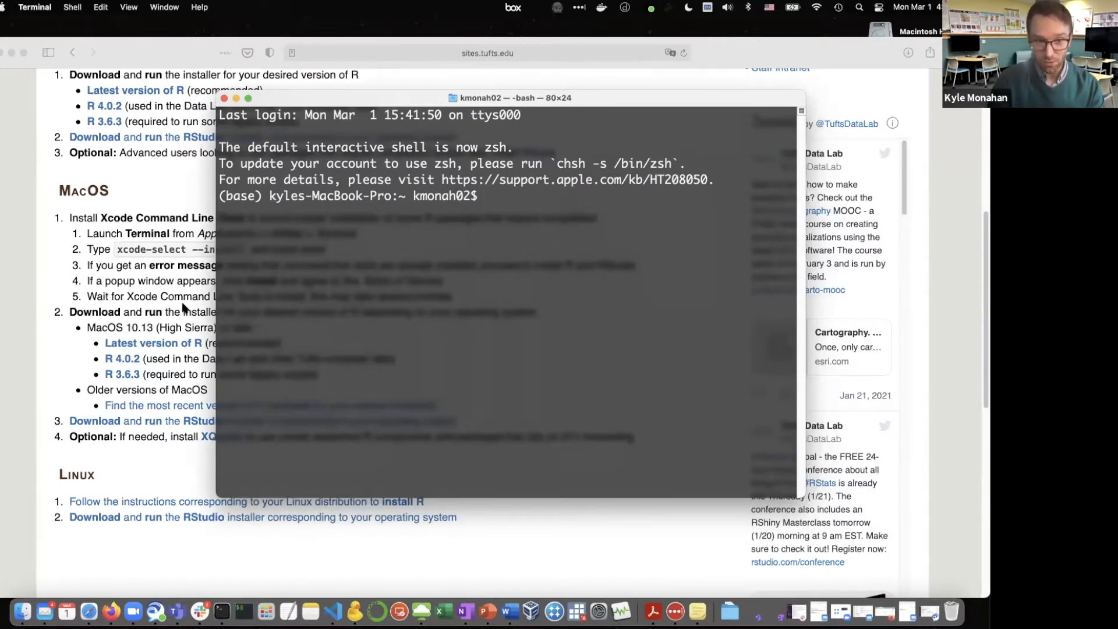
left_click_drag(321, 94, 397, 132)
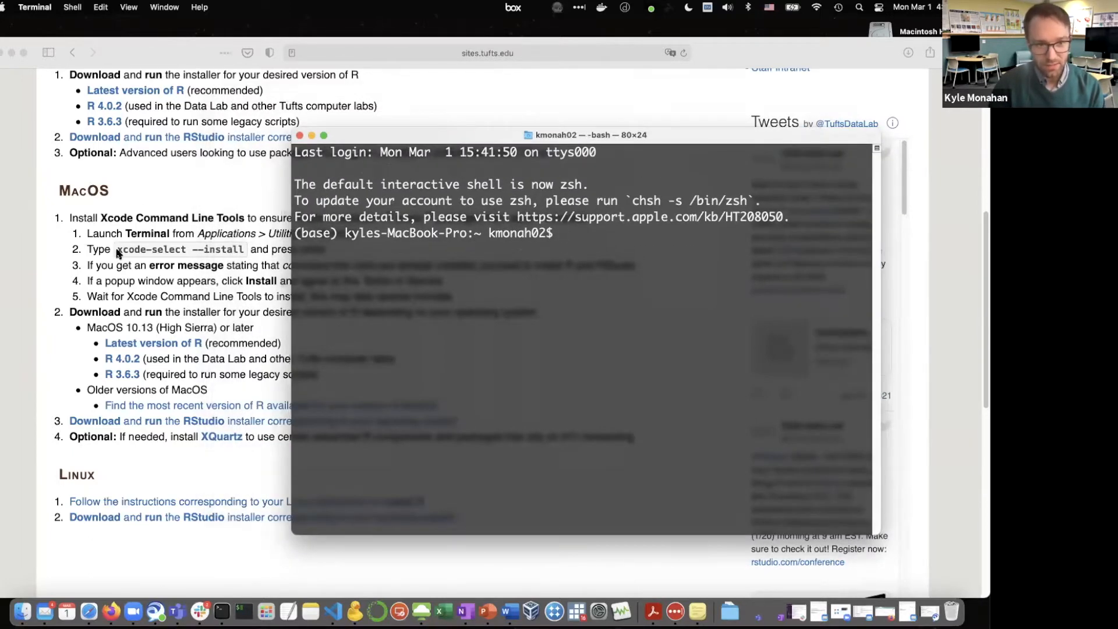
Copy the command xcode-select --install from the macOS instructions on the web page
left_click(231, 244)
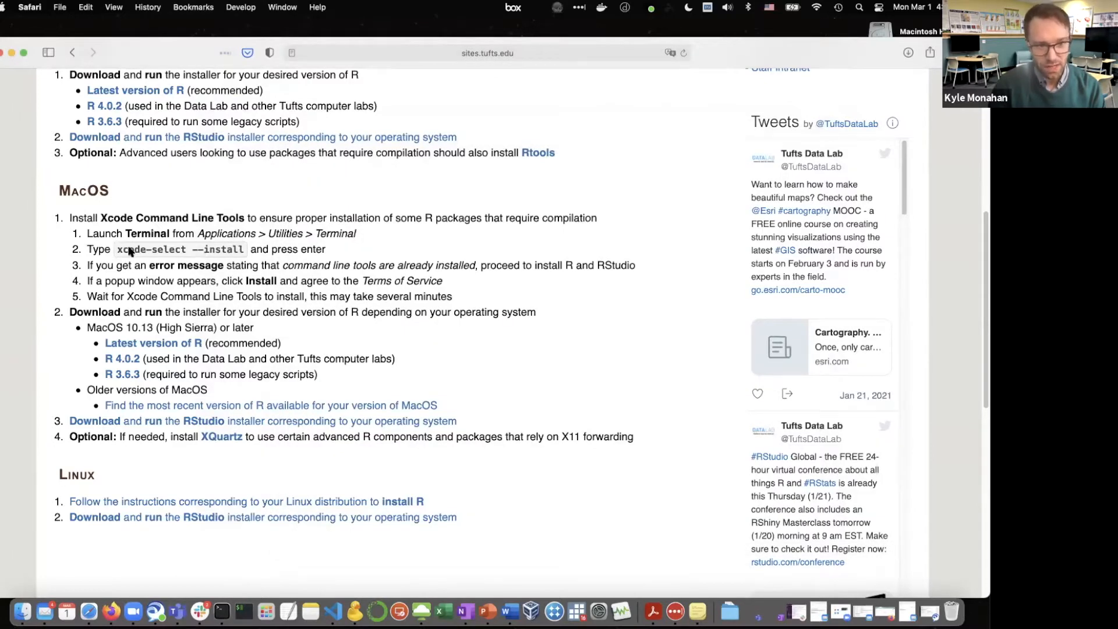
left_click_drag(118, 249, 245, 250)
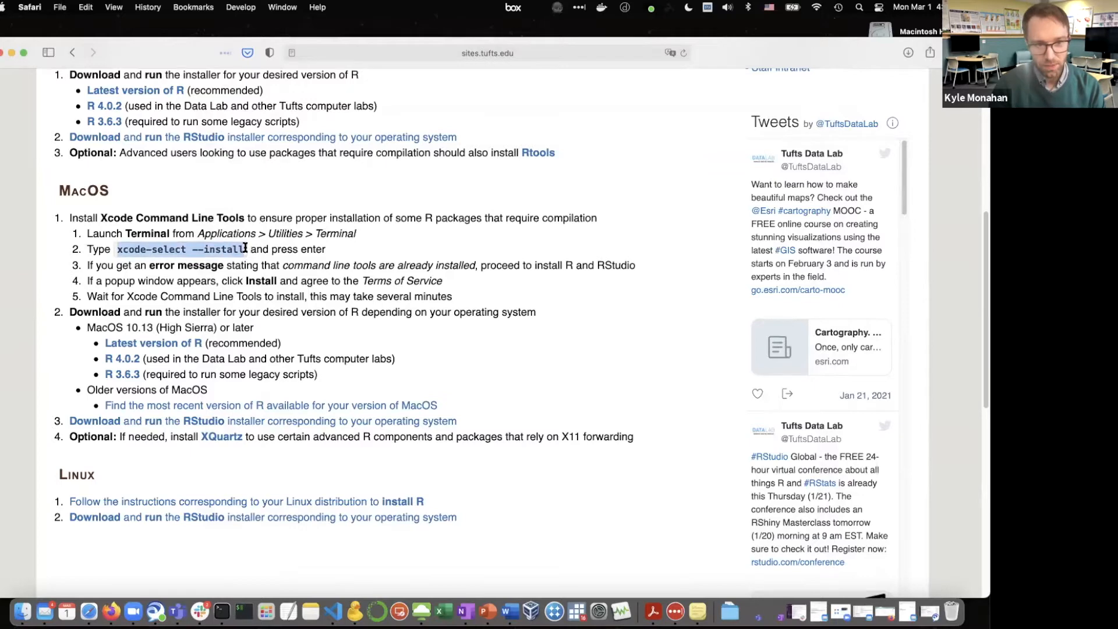
right_click(236, 249)
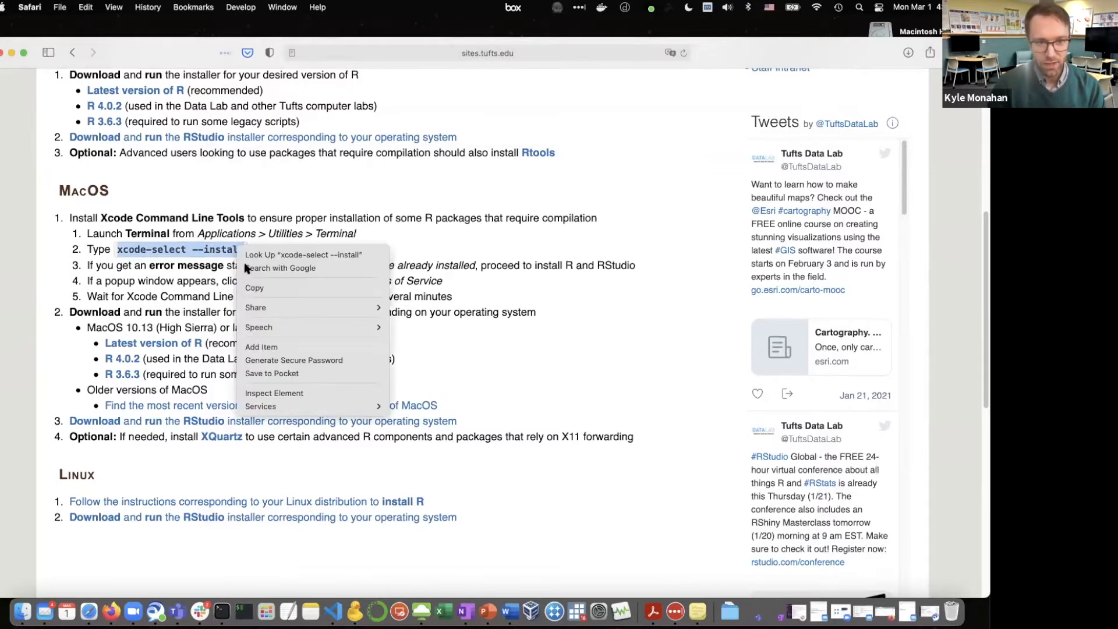
left_click(253, 286)
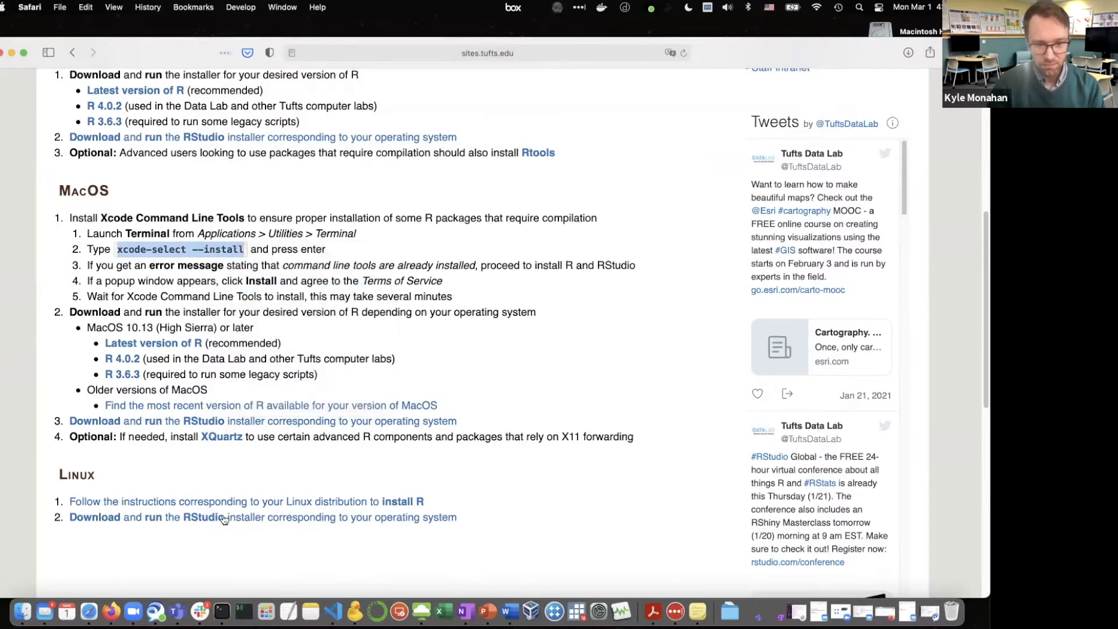
Paste the copied xcode-select --install command into Terminal and run it
left_click(221, 611)
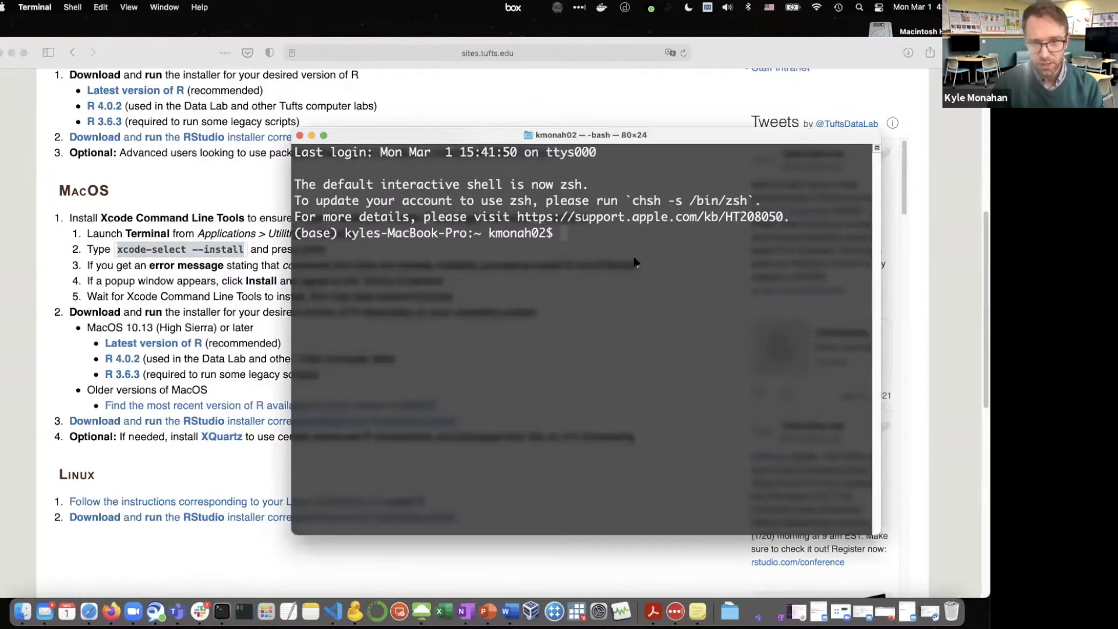
right_click(635, 257)
left_click(643, 277)
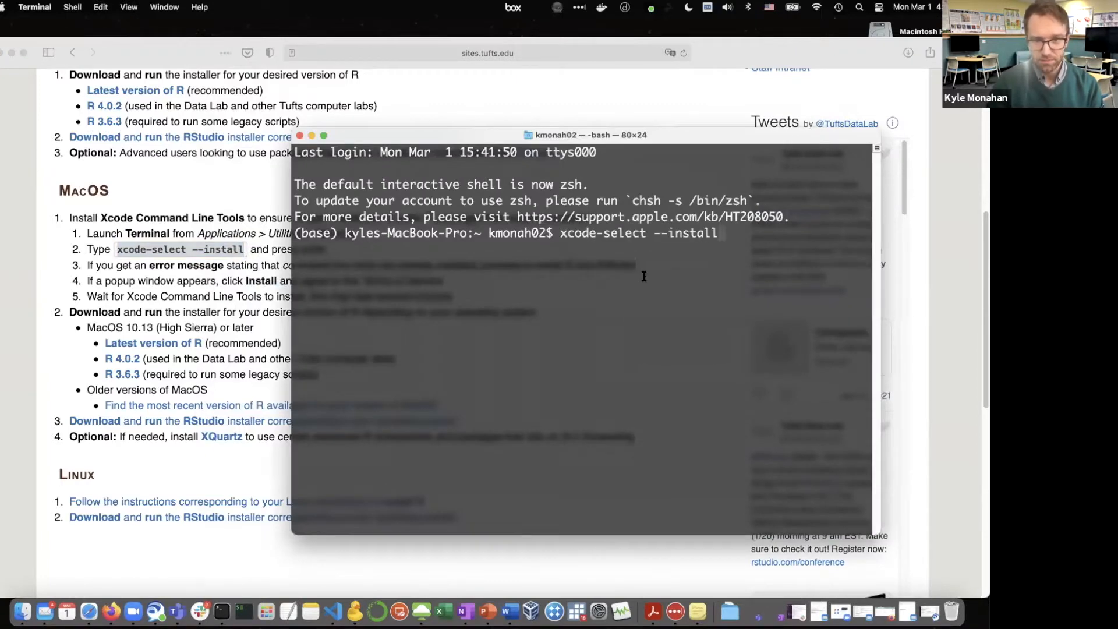
left_click_drag(645, 142, 446, 134)
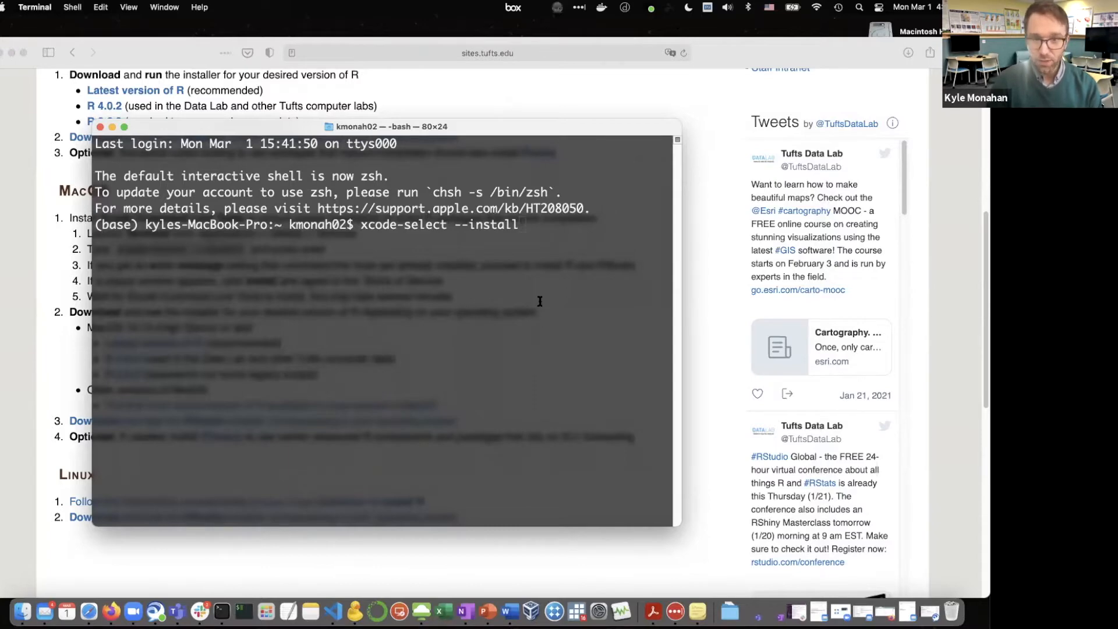
key("Return")
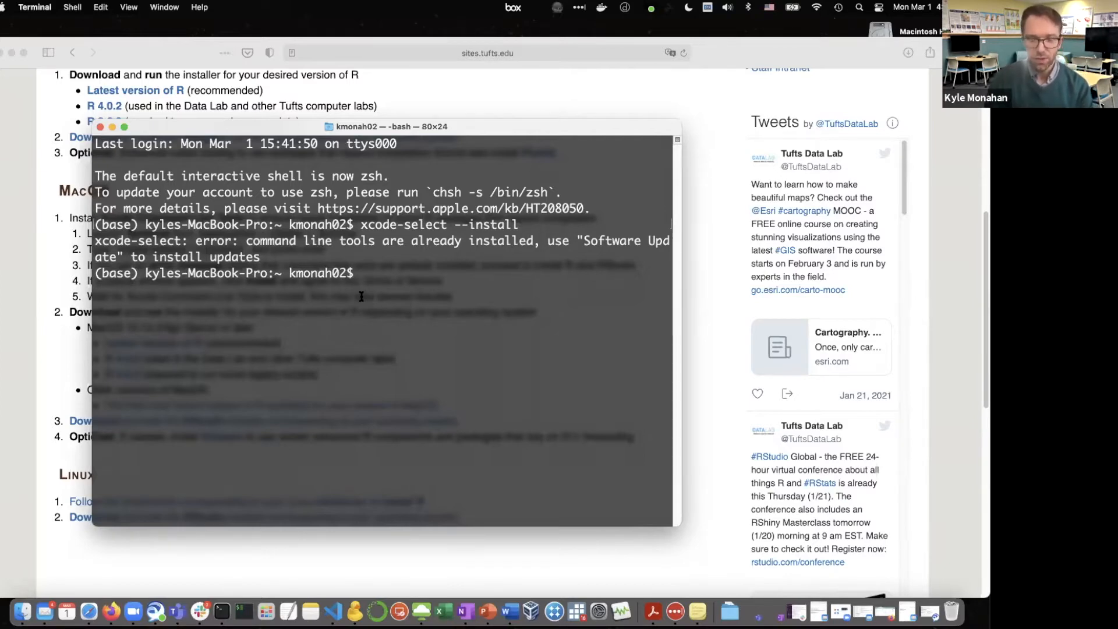
Return to the web instructions in Safari and review the remaining macOS steps, highlighting the word Install in the popup step
left_click(428, 112)
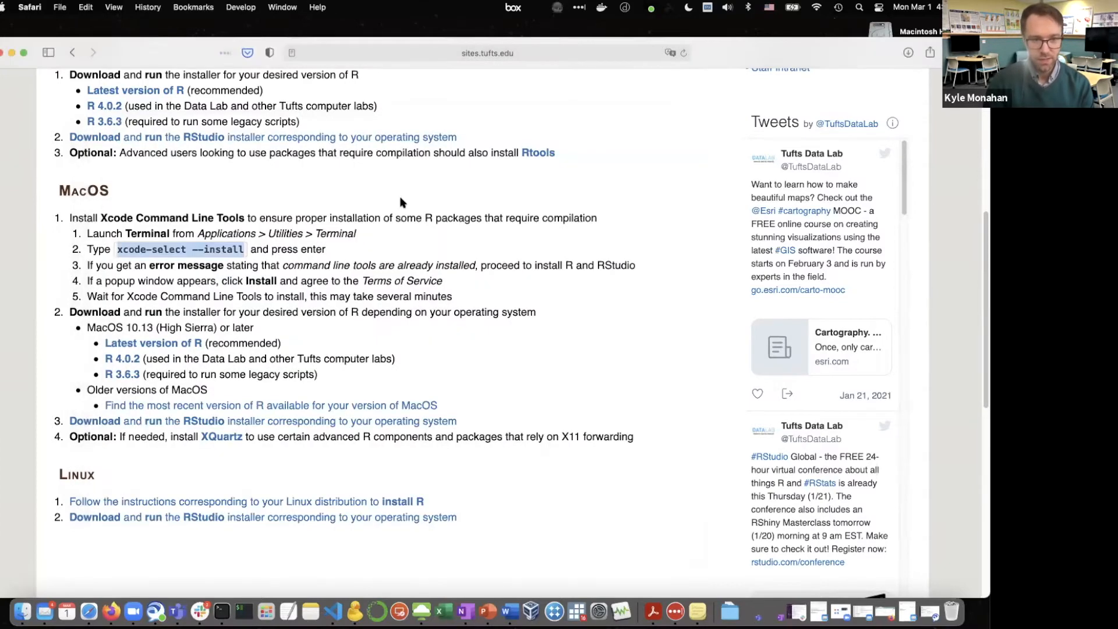
scroll(400, 202, "down", 1)
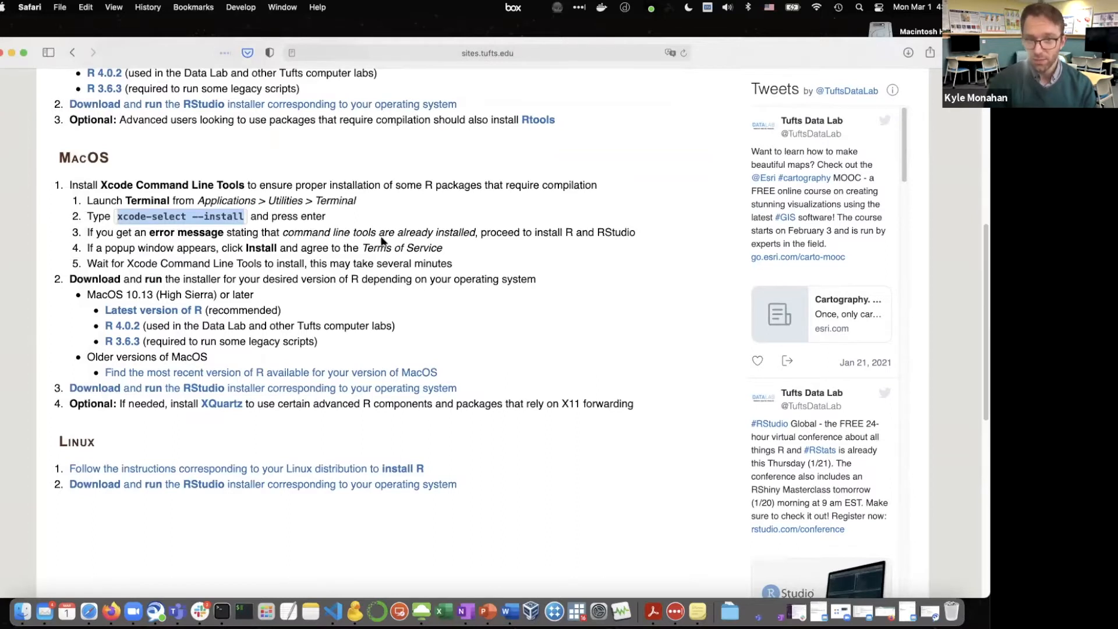
scroll(382, 236, "down", 1)
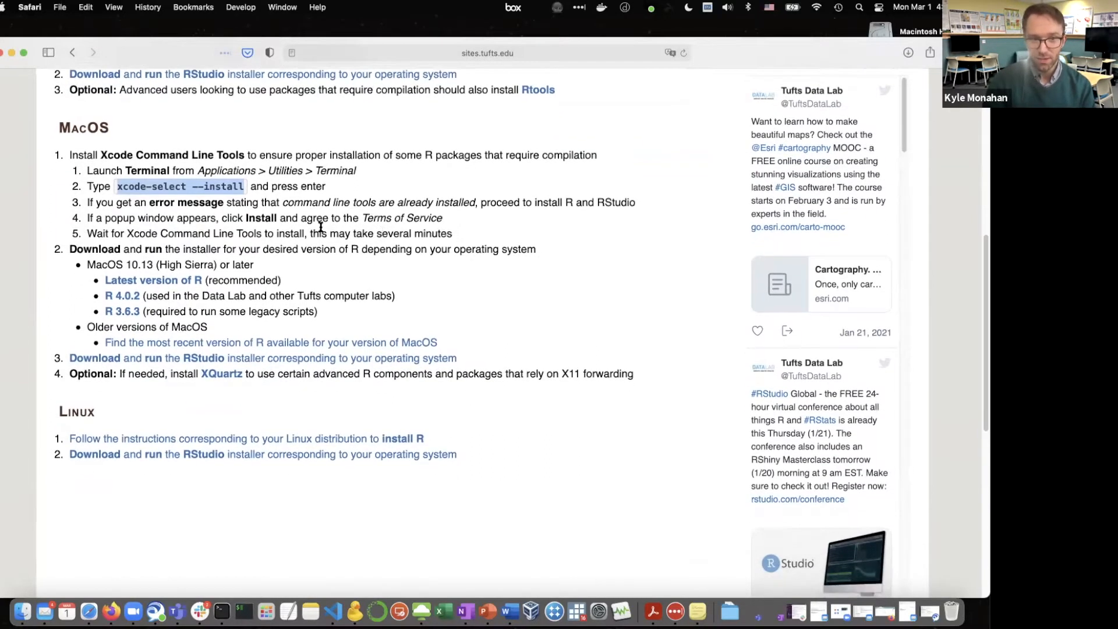
double_click(259, 218)
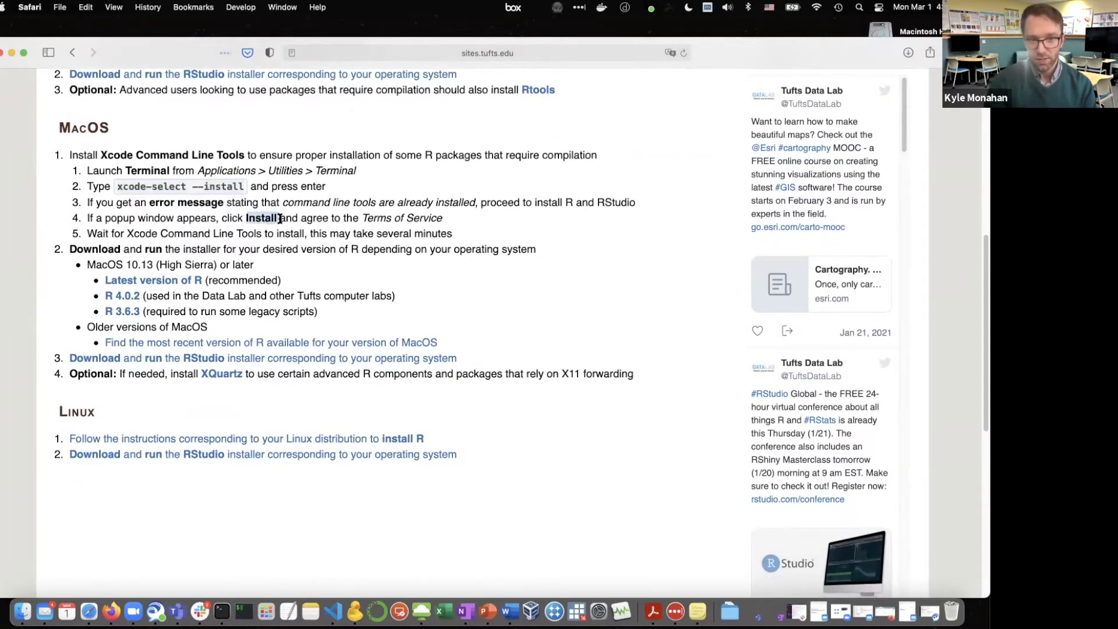
Download the recommended latest version of R from the macOS instructions and return to the instructions page
left_click_drag(360, 218, 444, 217)
left_click(443, 218)
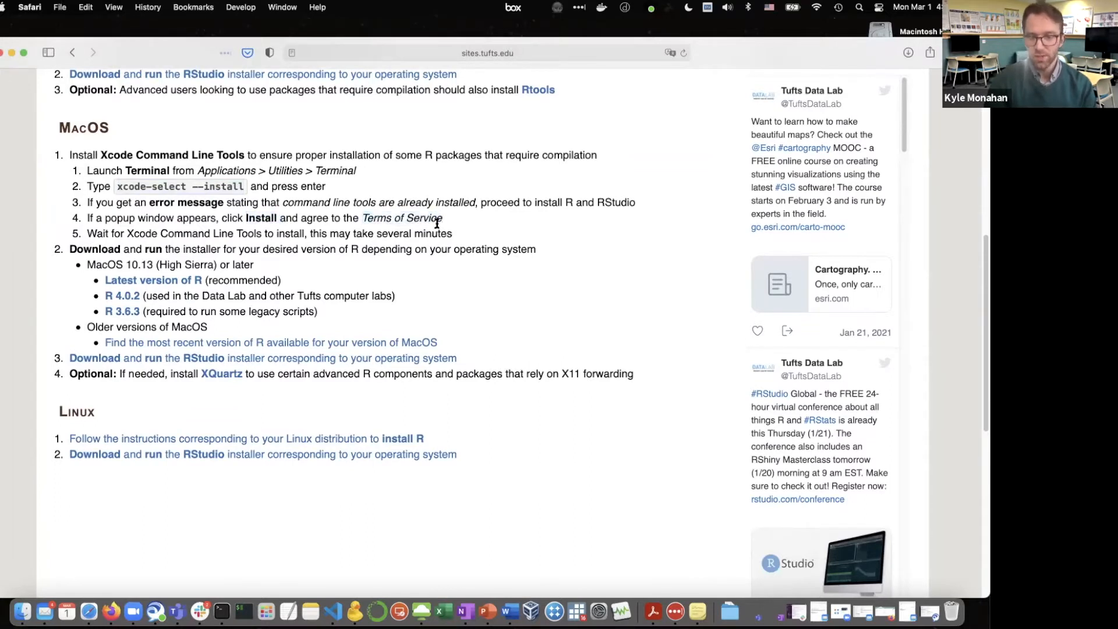
scroll(430, 230, "down", 1)
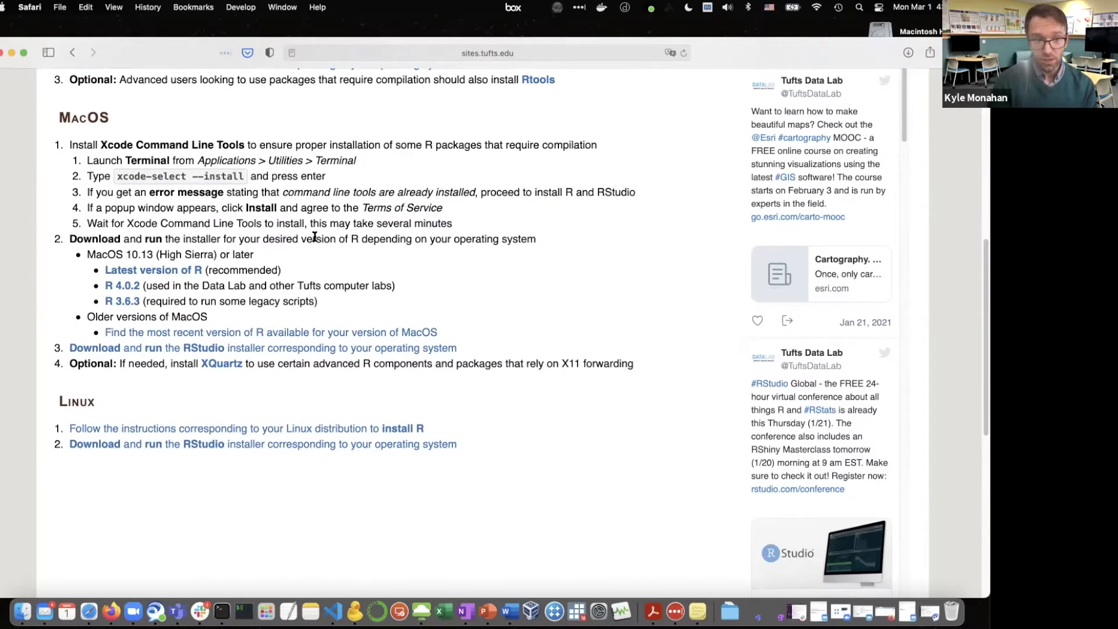
left_click(164, 270)
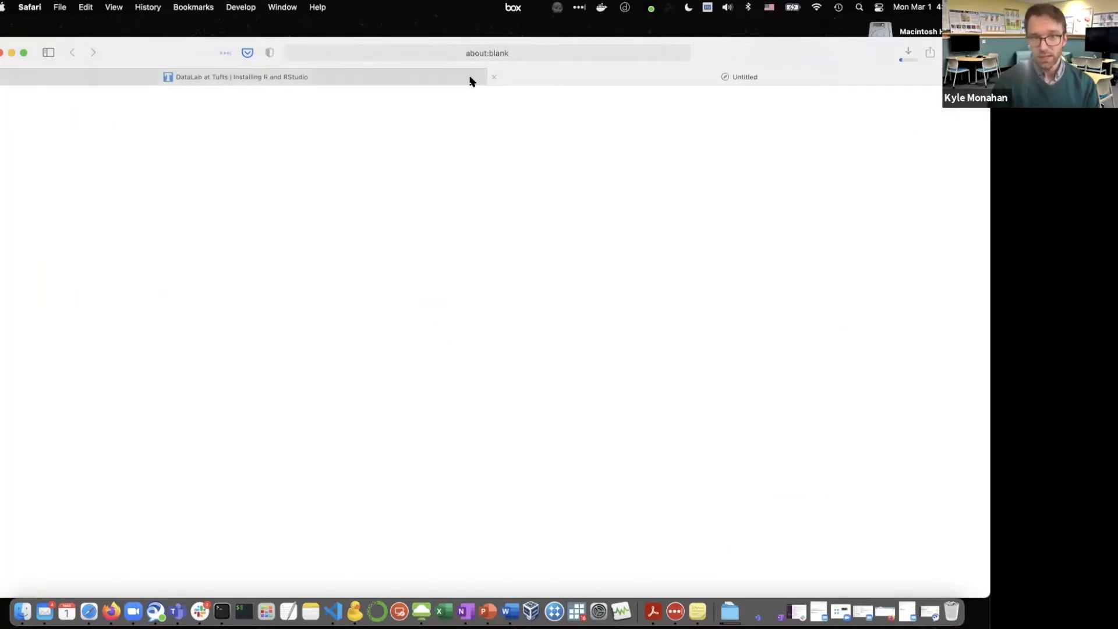
left_click(460, 76)
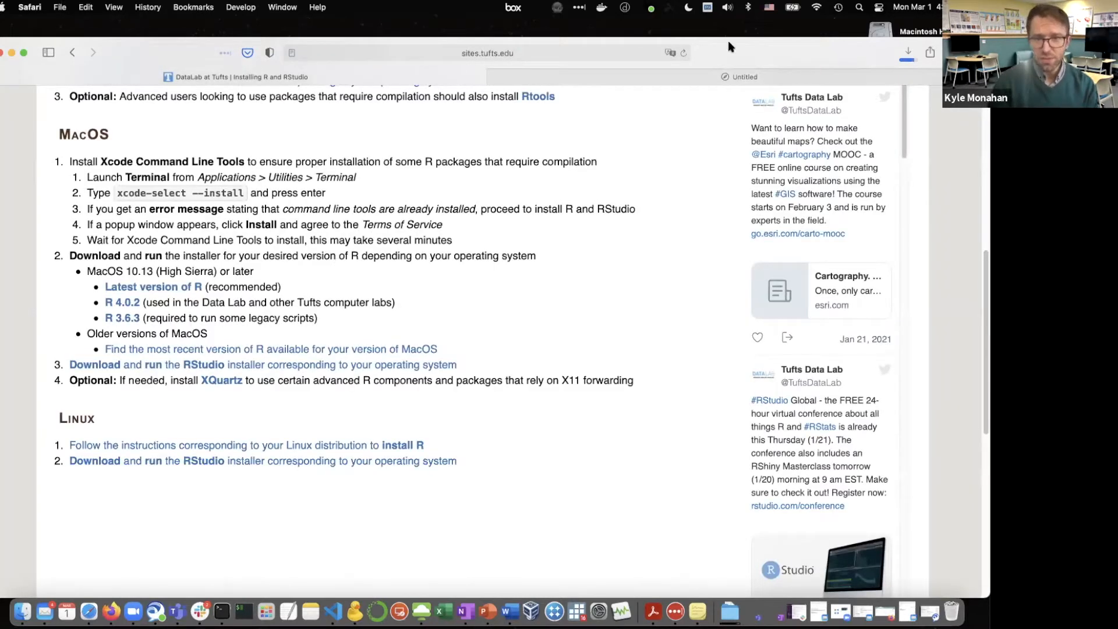
left_click(607, 78)
left_click(357, 80)
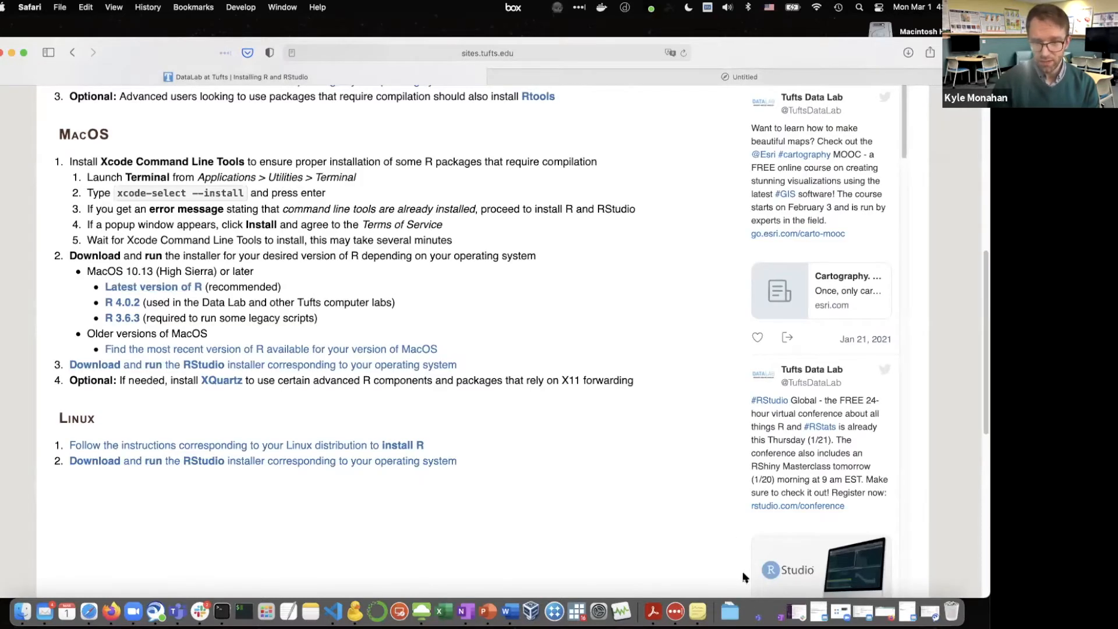
Show the Downloads folder in Finder and launch the R-release.pkg installer
left_click(729, 610)
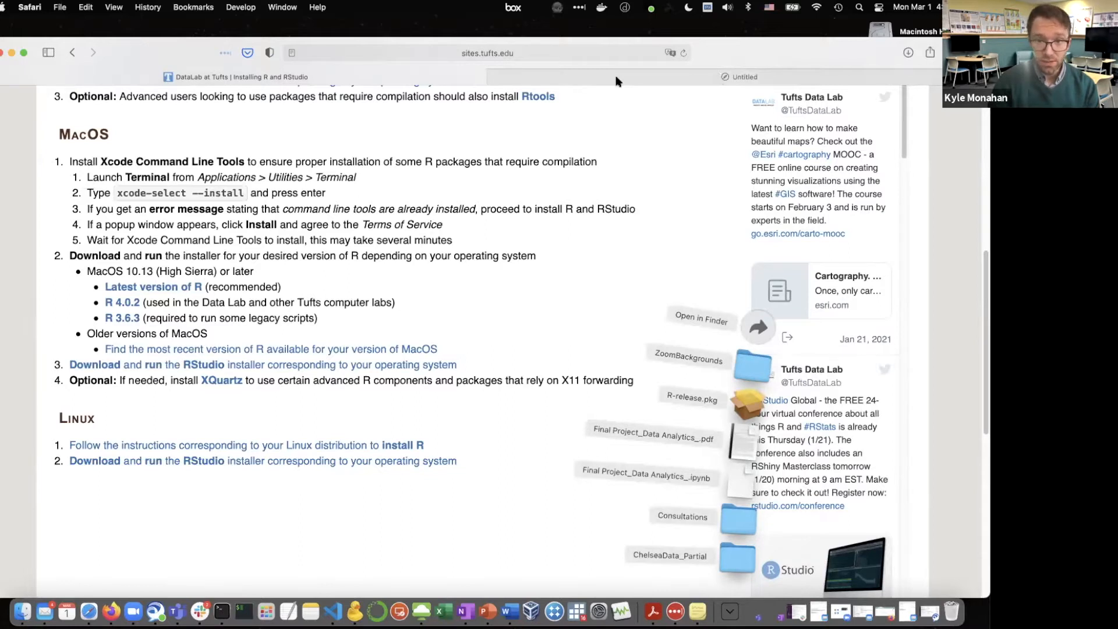
left_click(708, 304)
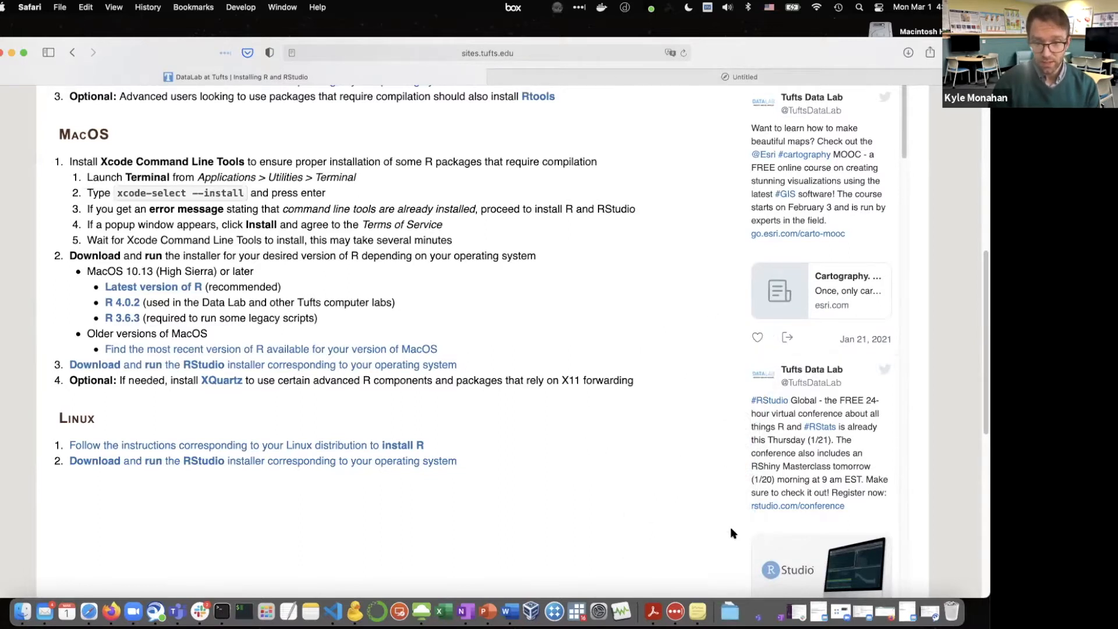
left_click(730, 610)
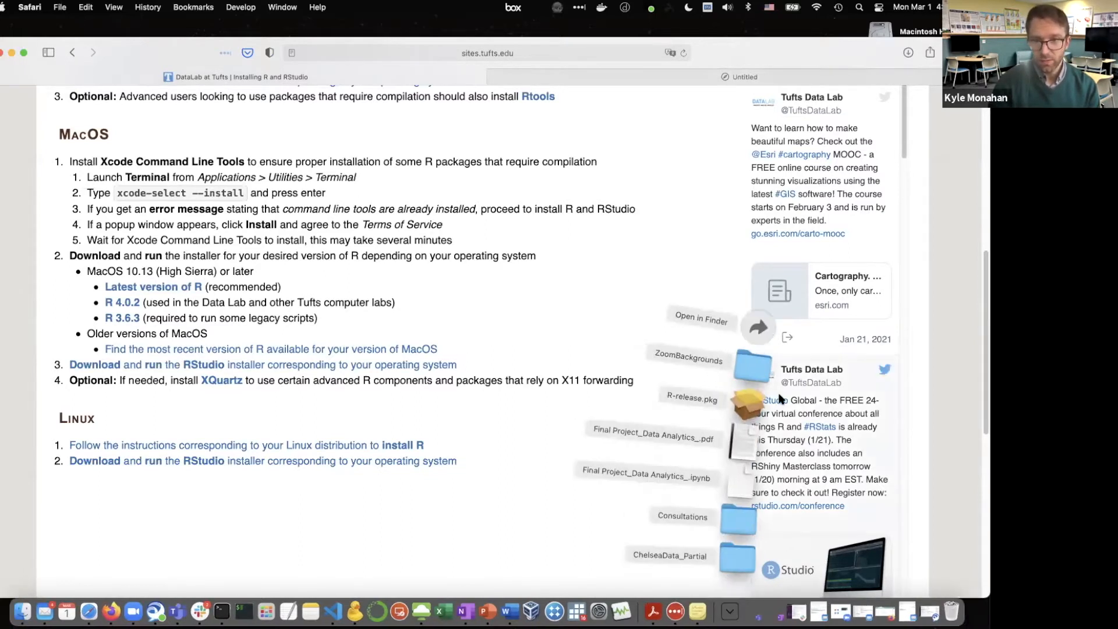
left_click(770, 93)
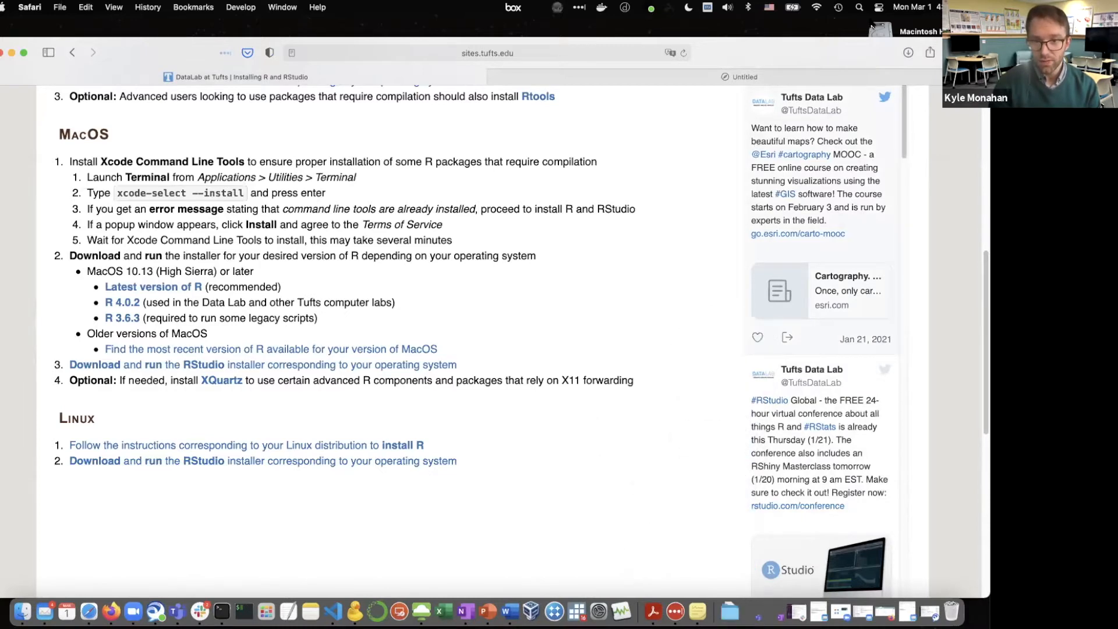
left_click(731, 610)
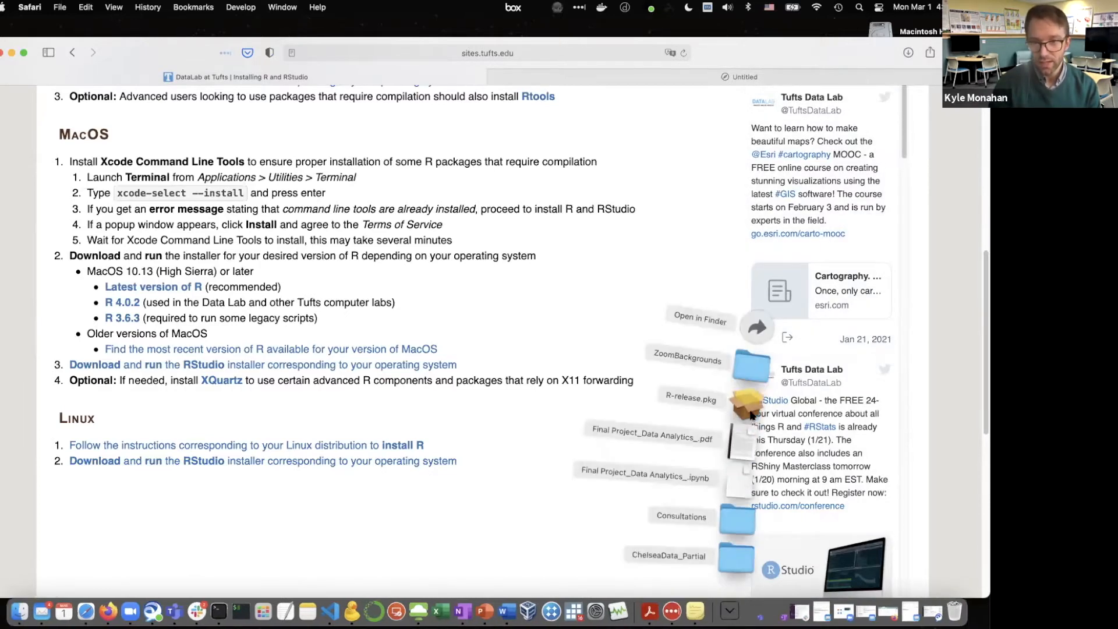
left_click(762, 336)
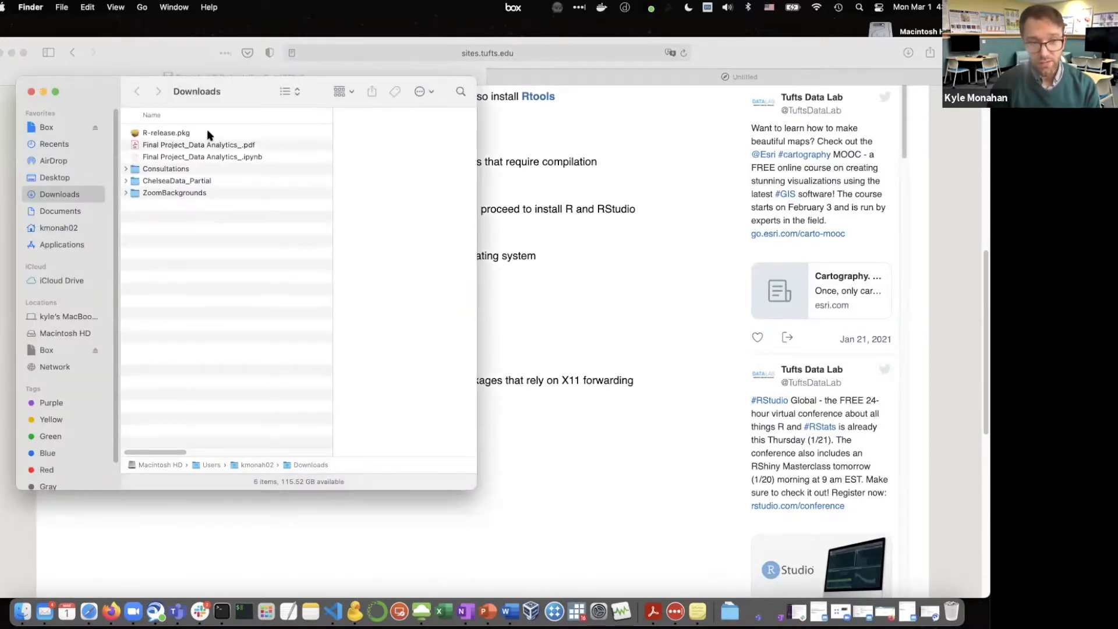
double_click(208, 134)
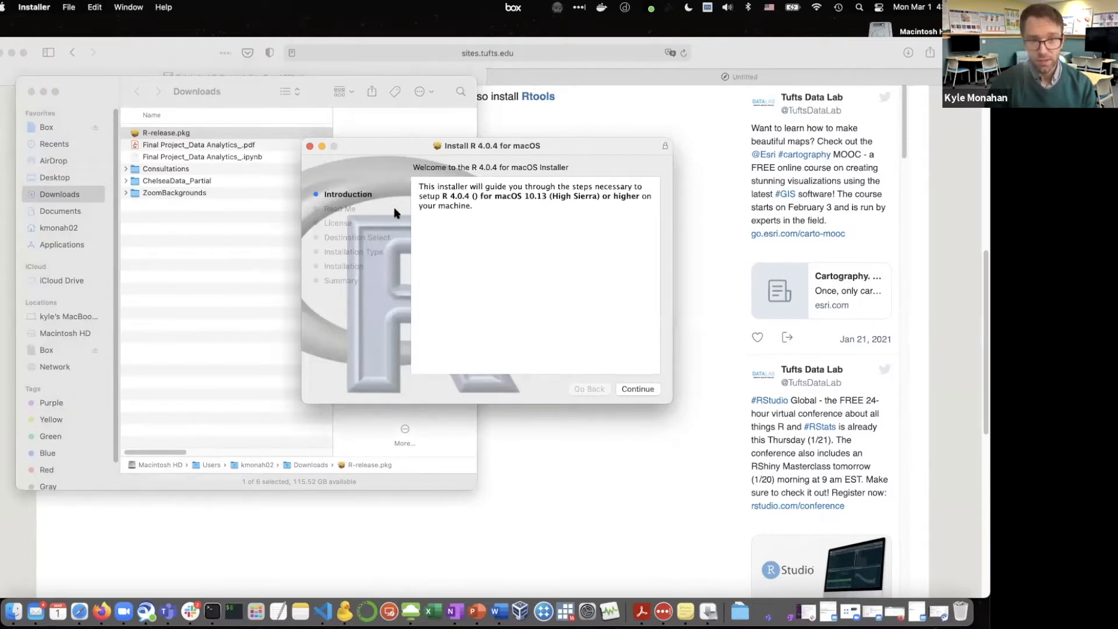
Agree to the software license and start the standard installation of R 4.0.4 on Macintosh HD
left_click(638, 389)
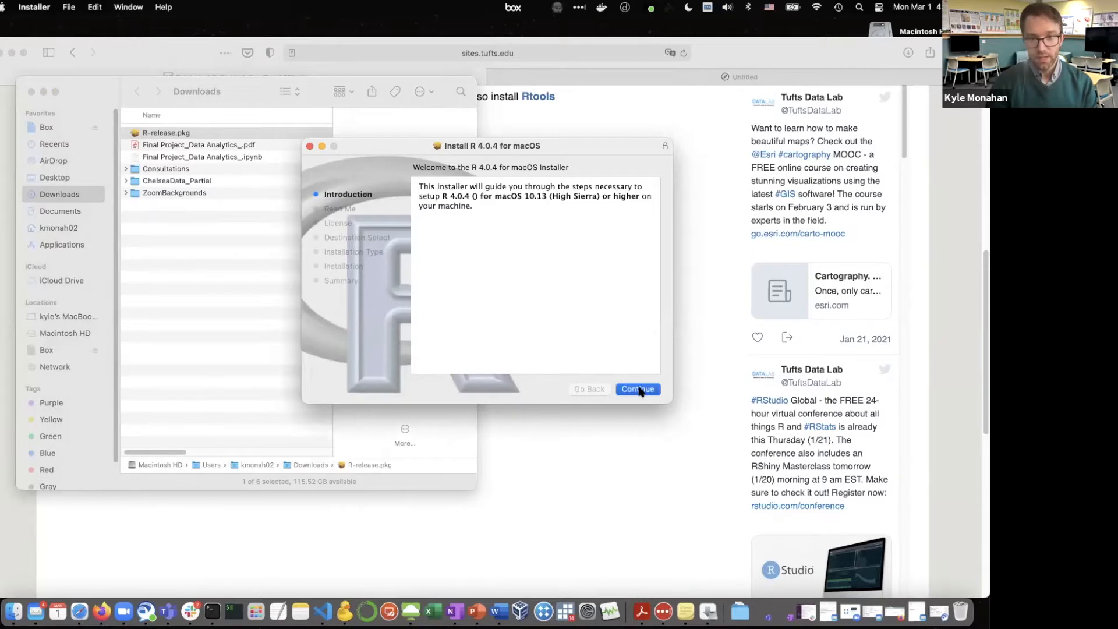
left_click(638, 389)
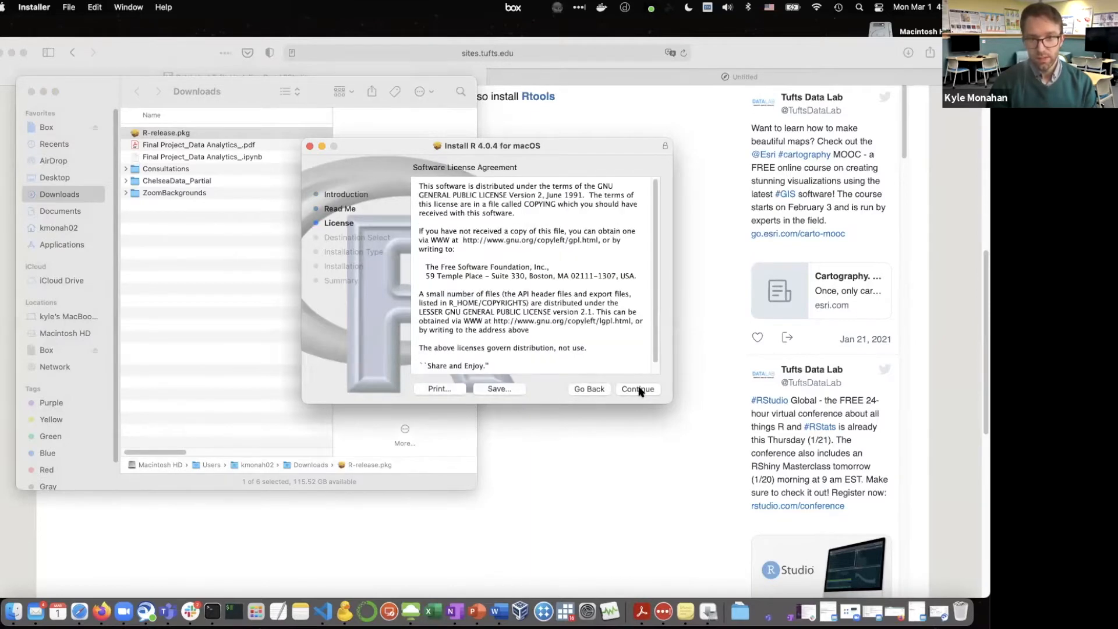
left_click(638, 389)
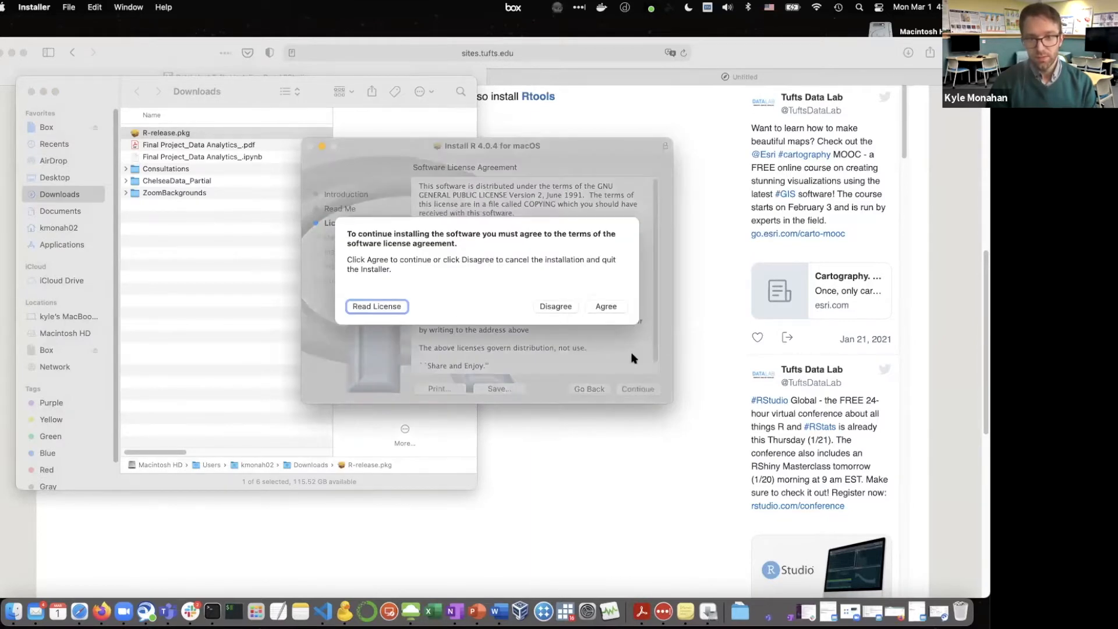
left_click(608, 306)
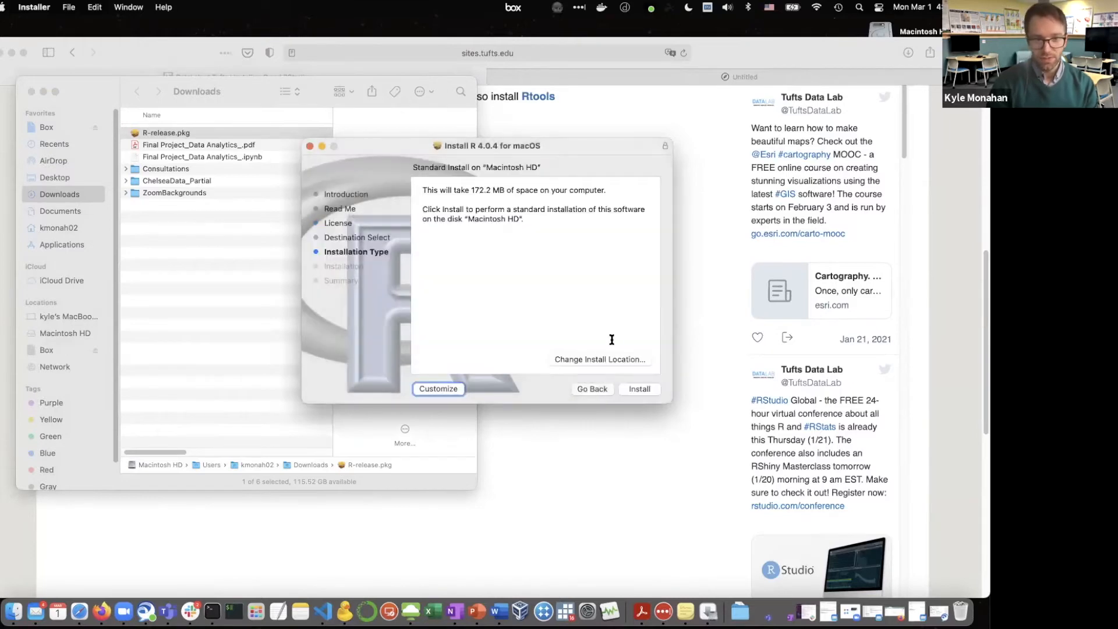
left_click(640, 389)
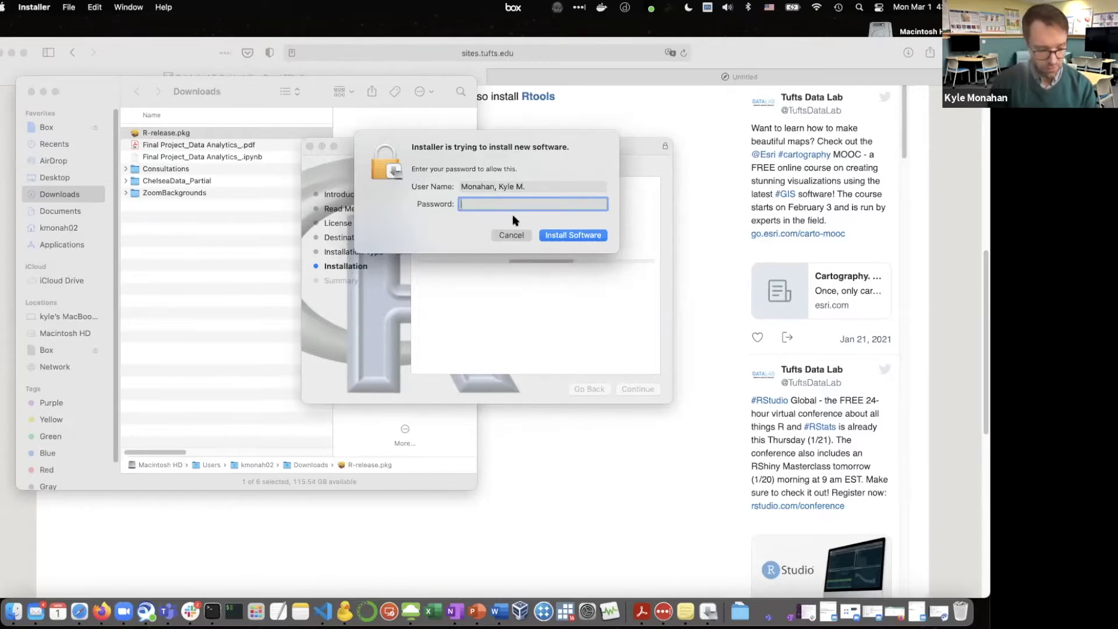
Start entering the account password, clear it and cancel the authorization, closing the installer and discarding R-release.pkg
type("•••••••")
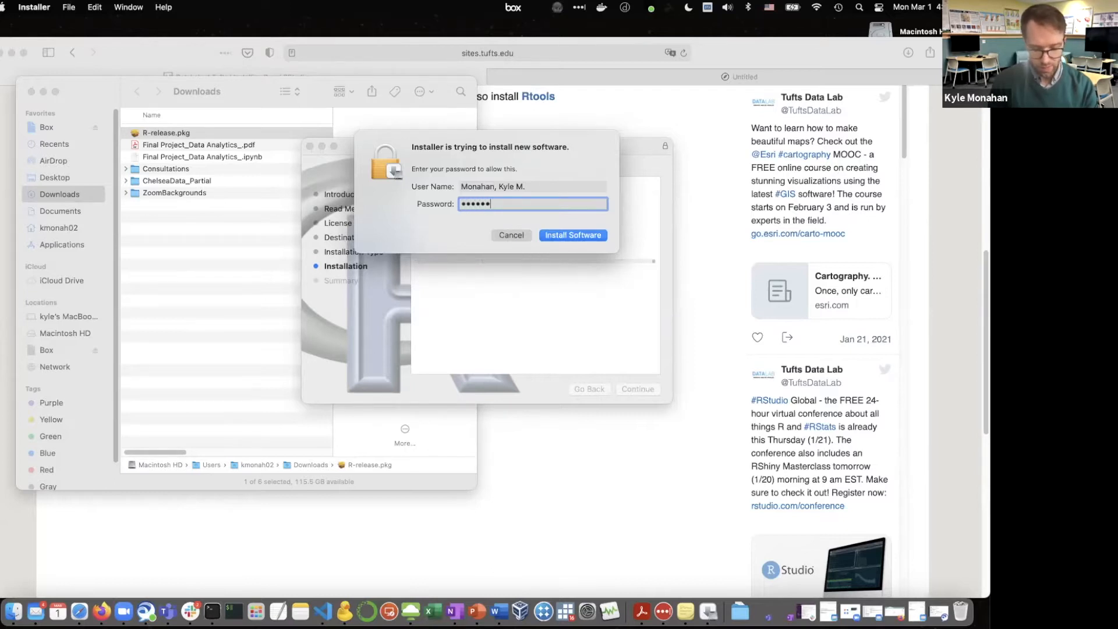
key("BackSpace")
key("BackSpace")
key("BackSpace")
key("BackSpace")
key("BackSpace")
key("BackSpace")
key("BackSpace")
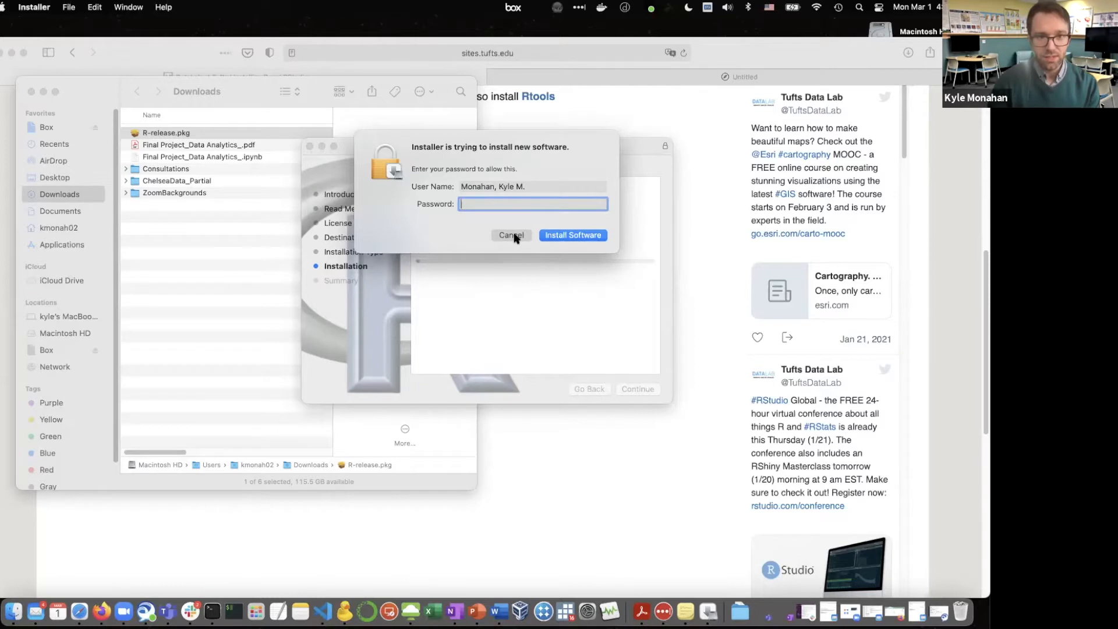
left_click(512, 236)
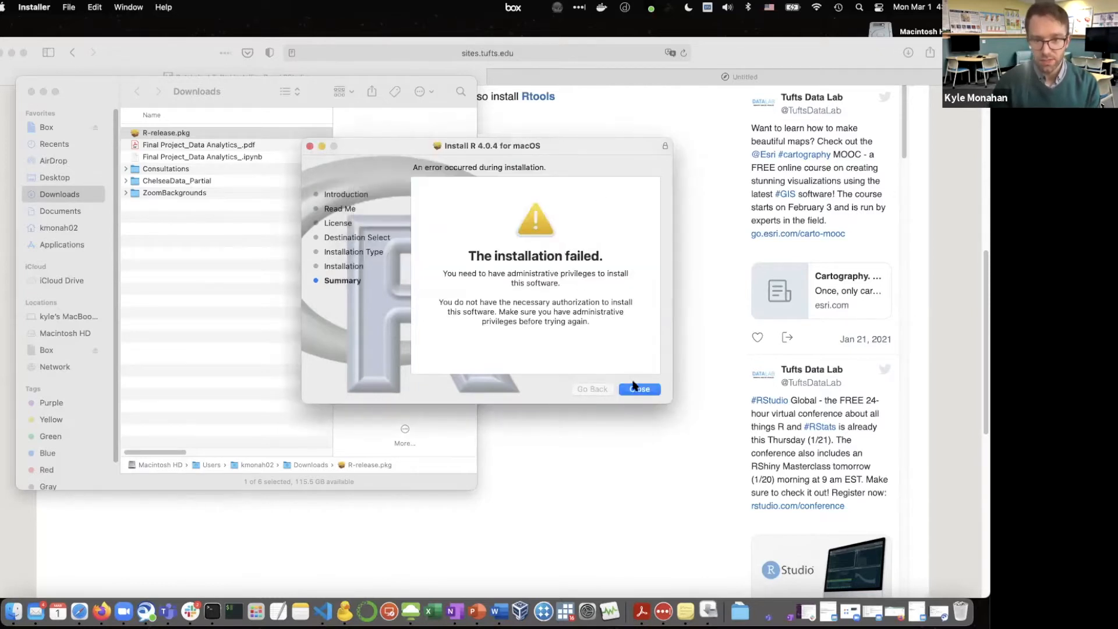
left_click(636, 390)
left_click(531, 329)
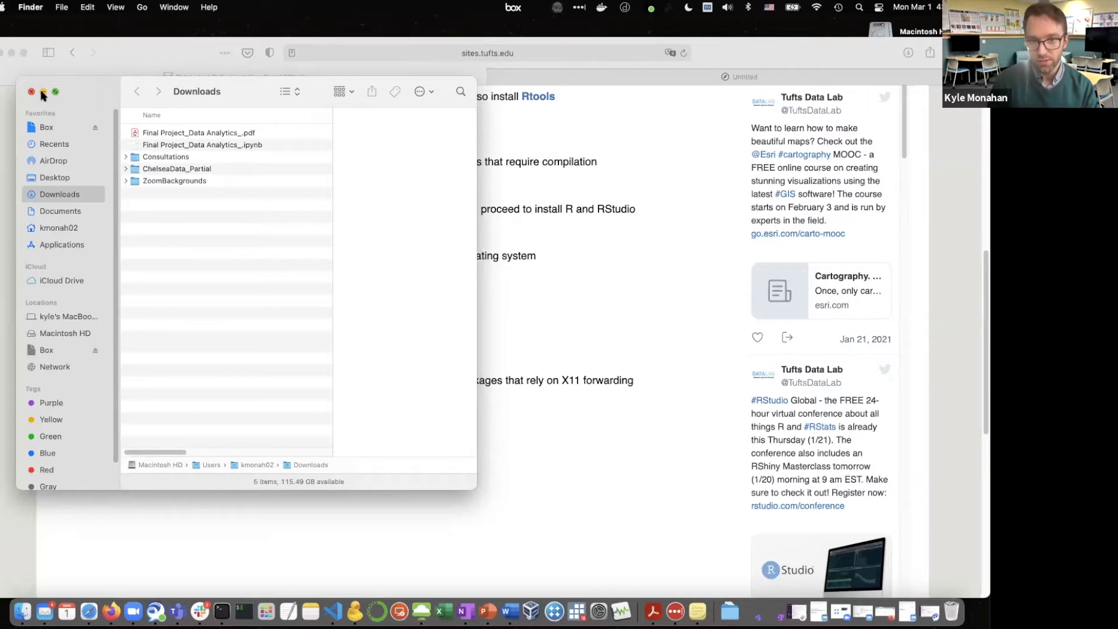
Follow the macOS RStudio link in Safari, download RStudio 1.4.1106 for Mac with downloads from rstudio.com allowed, and show the downloaded files
left_click(104, 525)
scroll(192, 407, "down", 1)
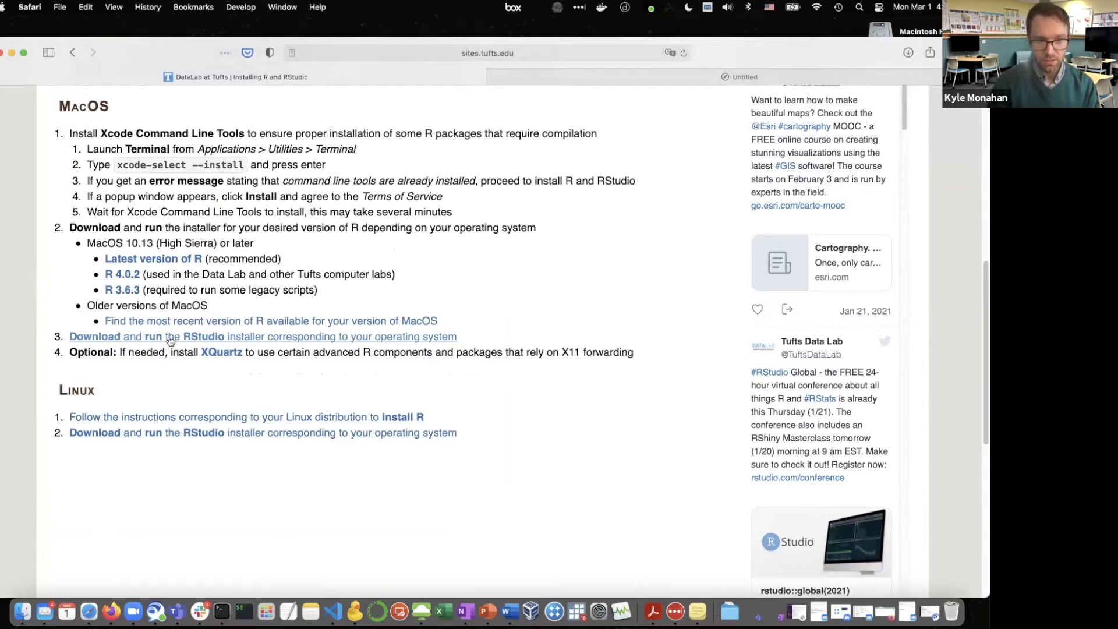
left_click(169, 338)
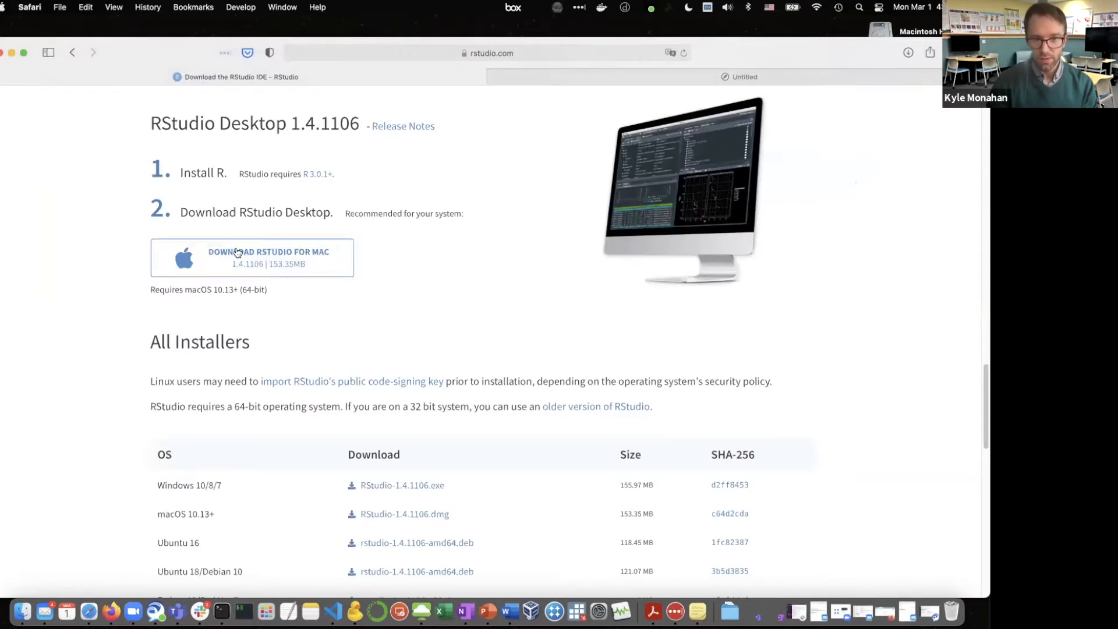
left_click(282, 253)
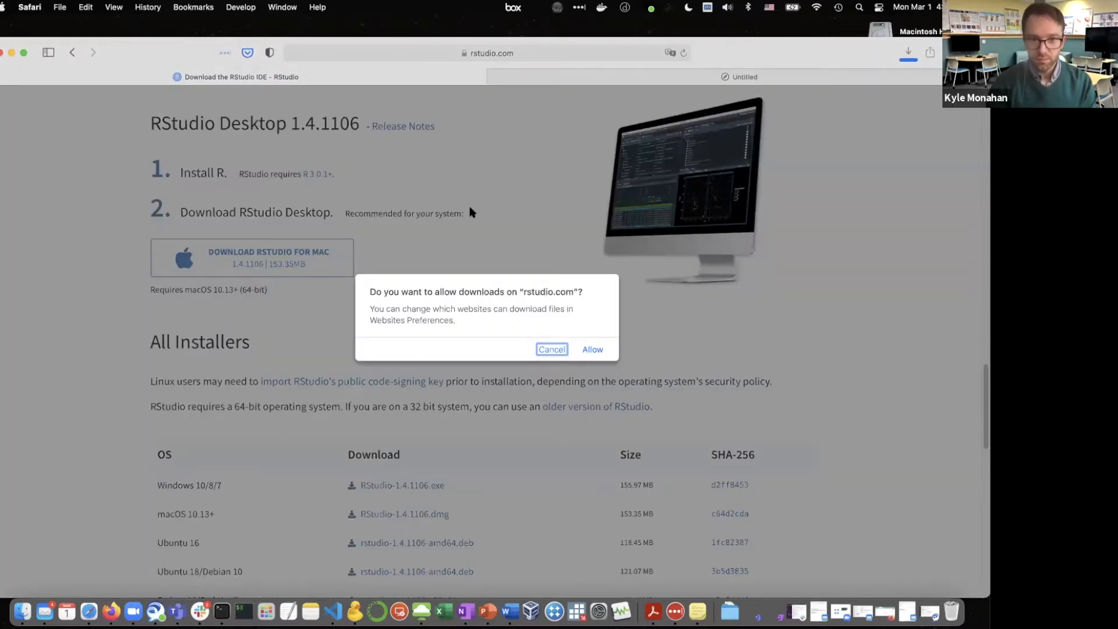
left_click(601, 349)
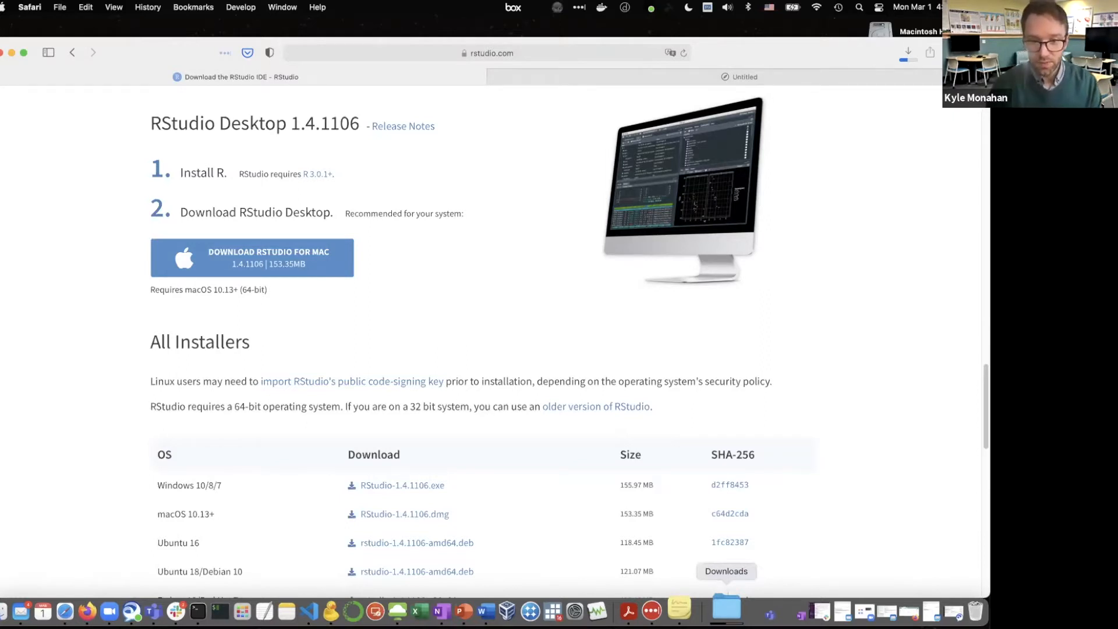
left_click(726, 606)
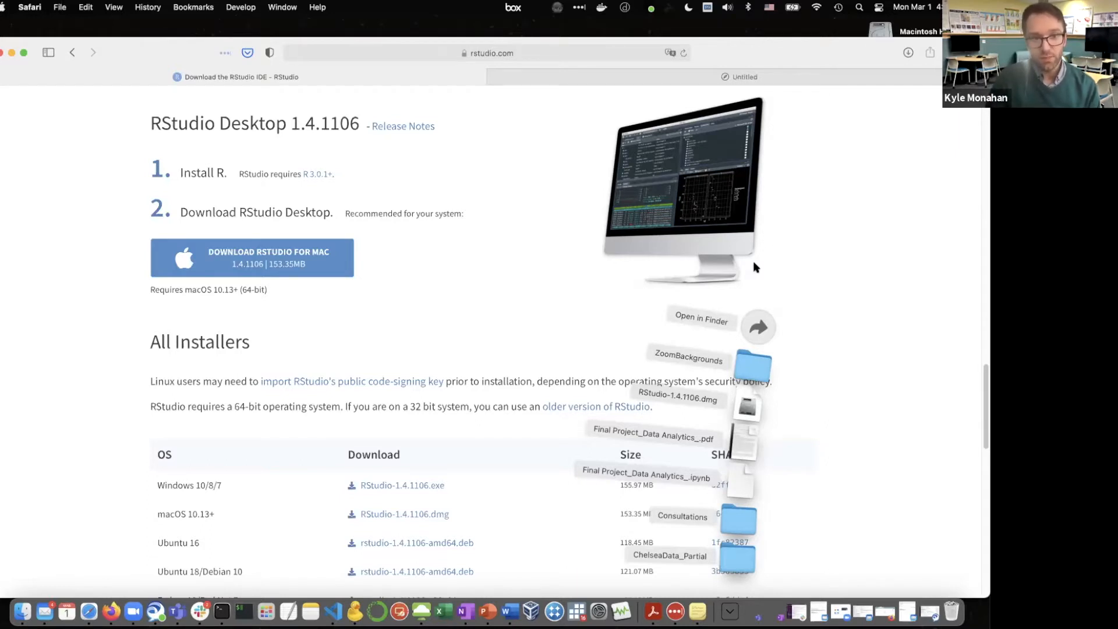
Search the web for "R installer unbuntu" and open the Linuxize article How to Install R on Ubuntu 20.04
scroll(346, 279, "up", 2)
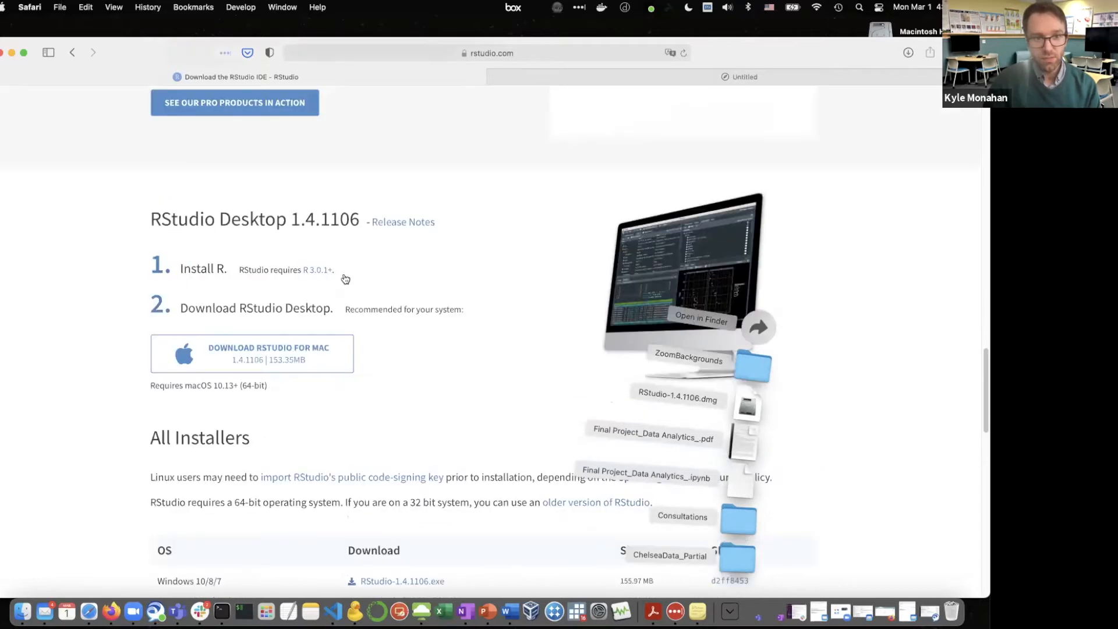
scroll(345, 279, "up", 10)
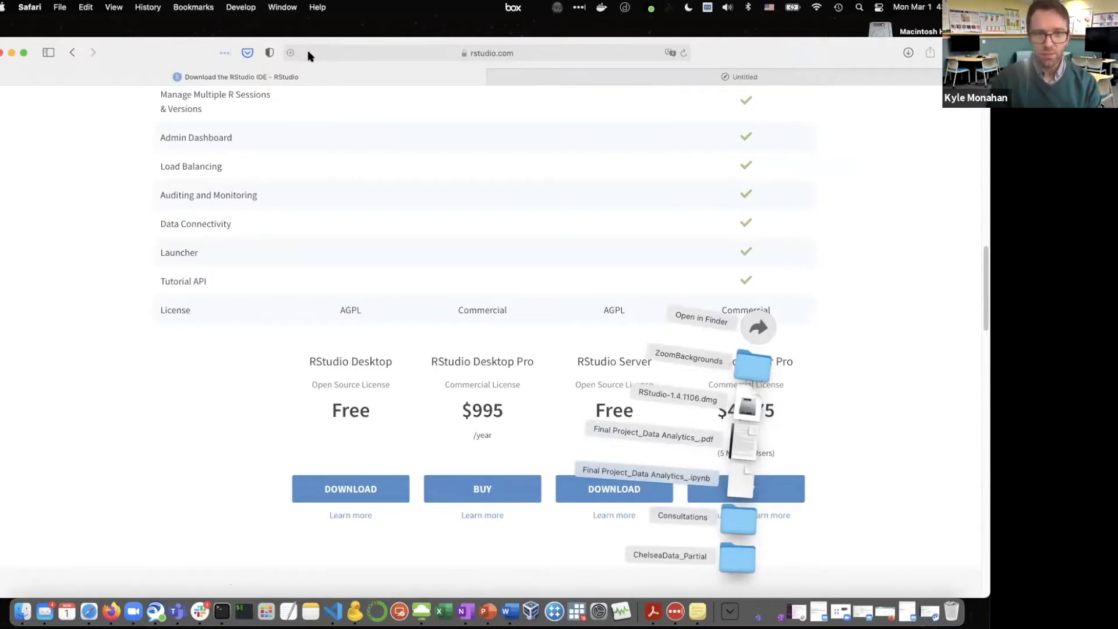
left_click(308, 51)
left_click(308, 53)
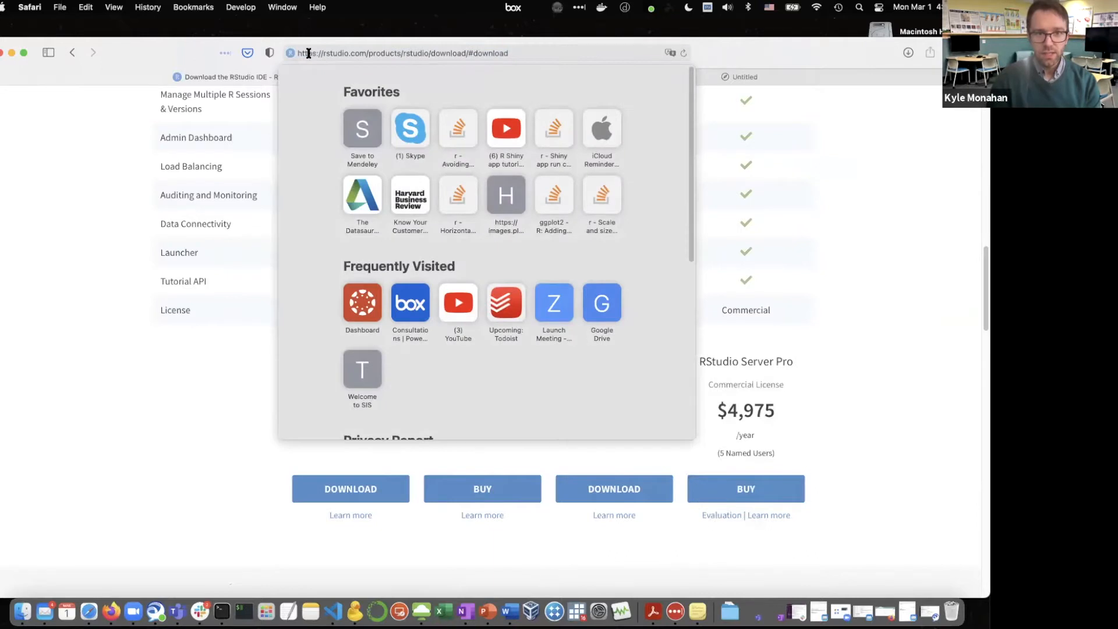
type("R")
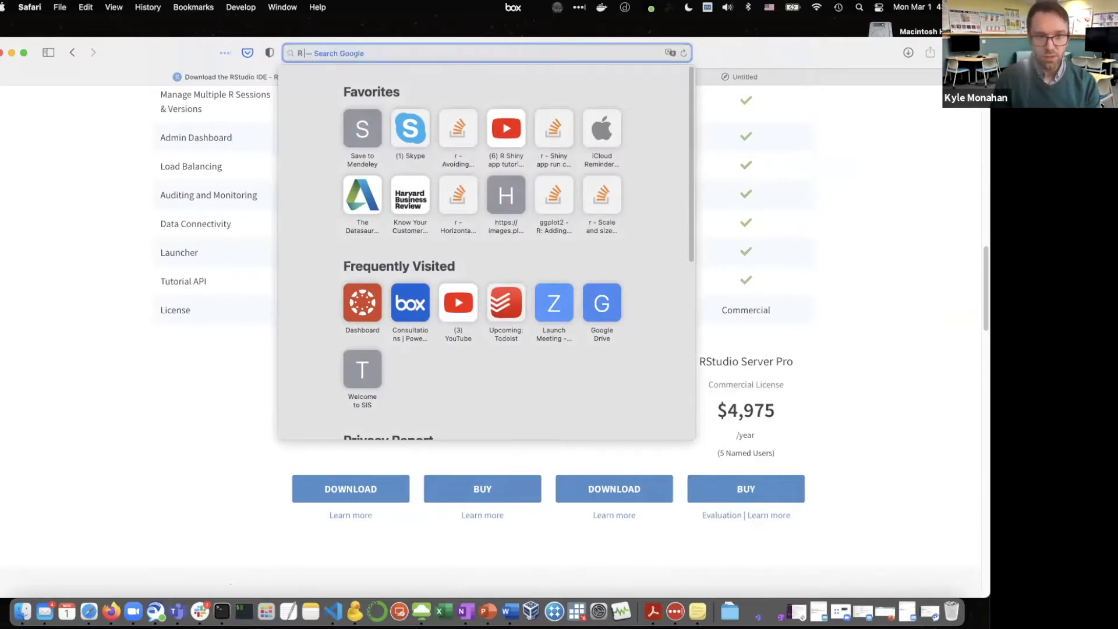
type(" installer unbuntu")
key("Return")
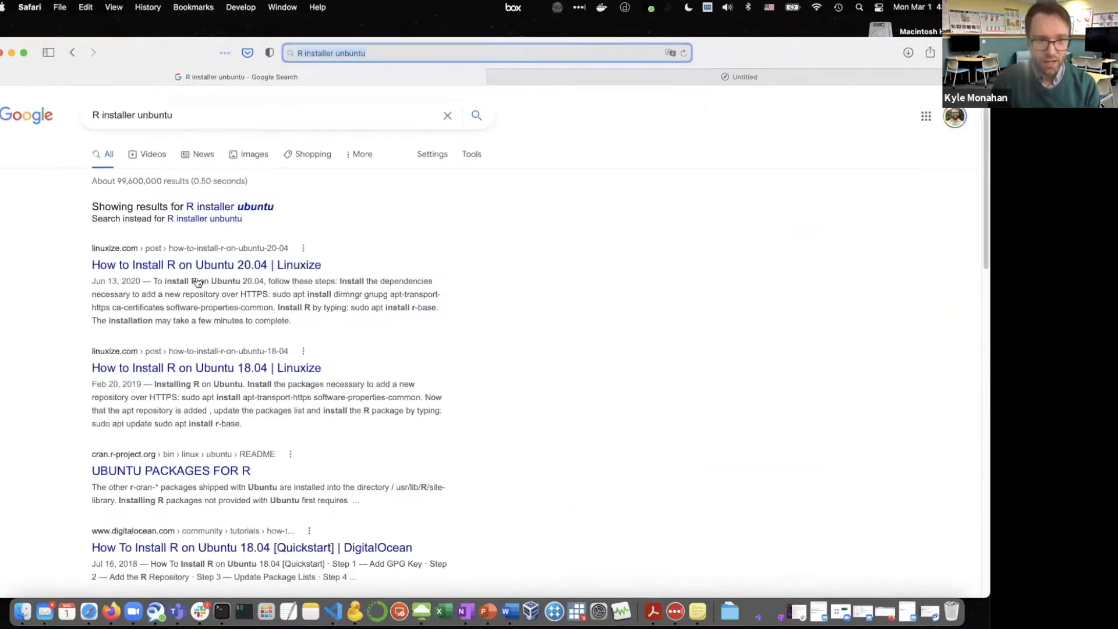
left_click(211, 265)
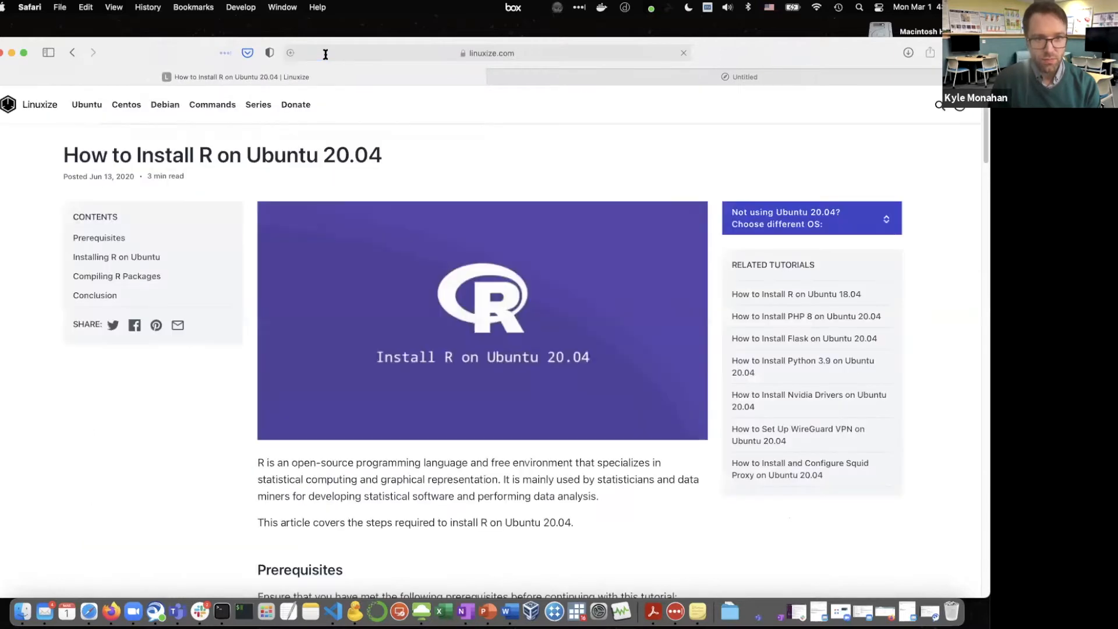
Copy the web address of the Linuxize article on installing R on Ubuntu 20.04
left_click(326, 56)
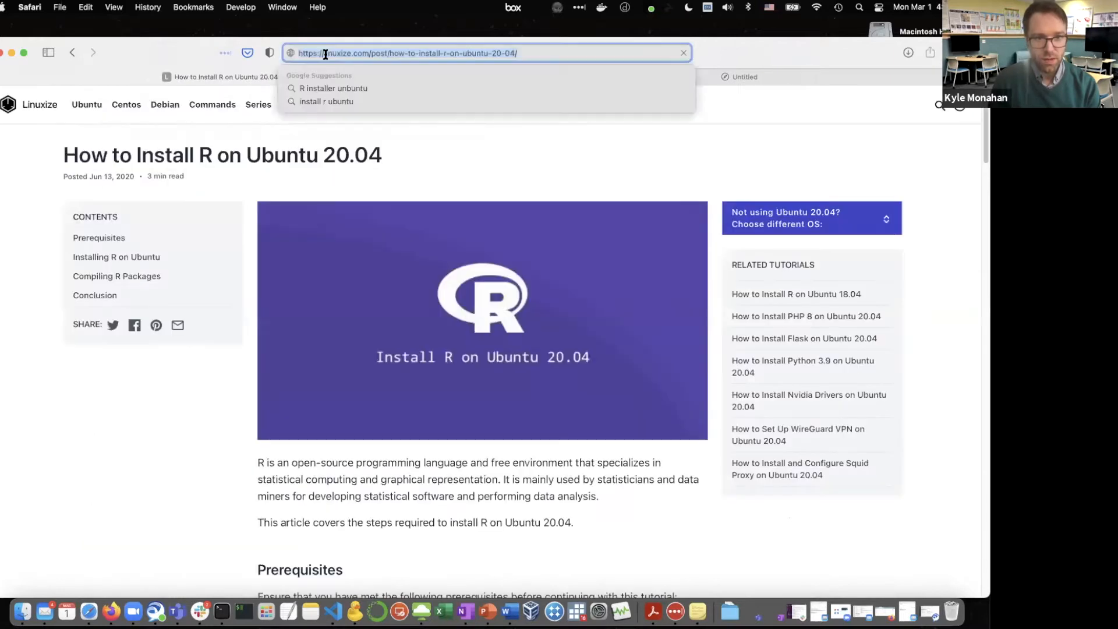
right_click(328, 56)
left_click(346, 75)
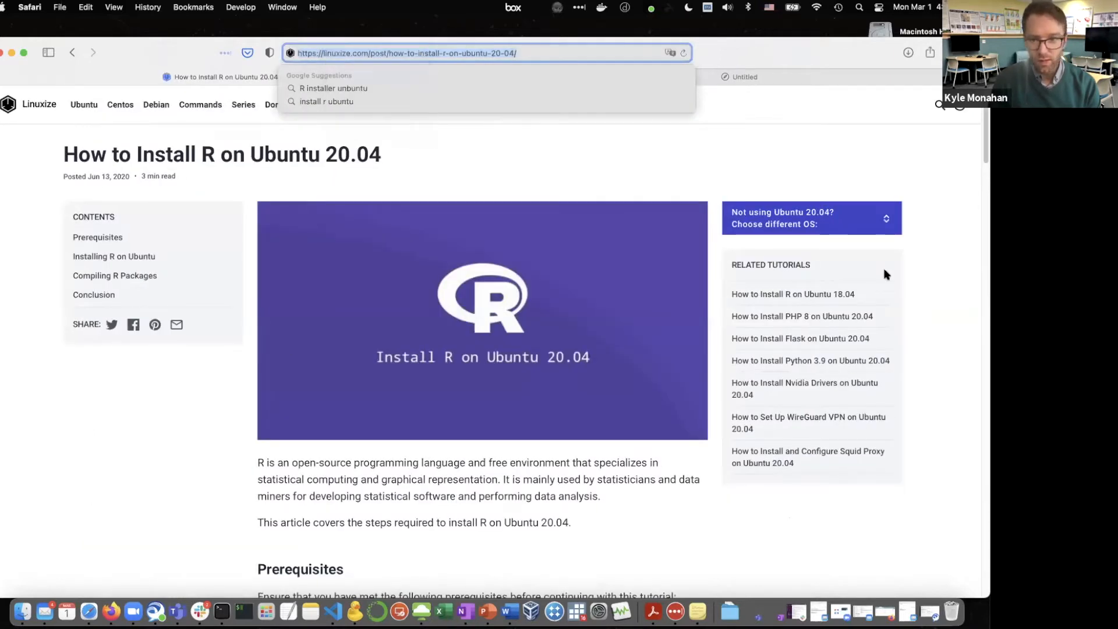
left_click(808, 234)
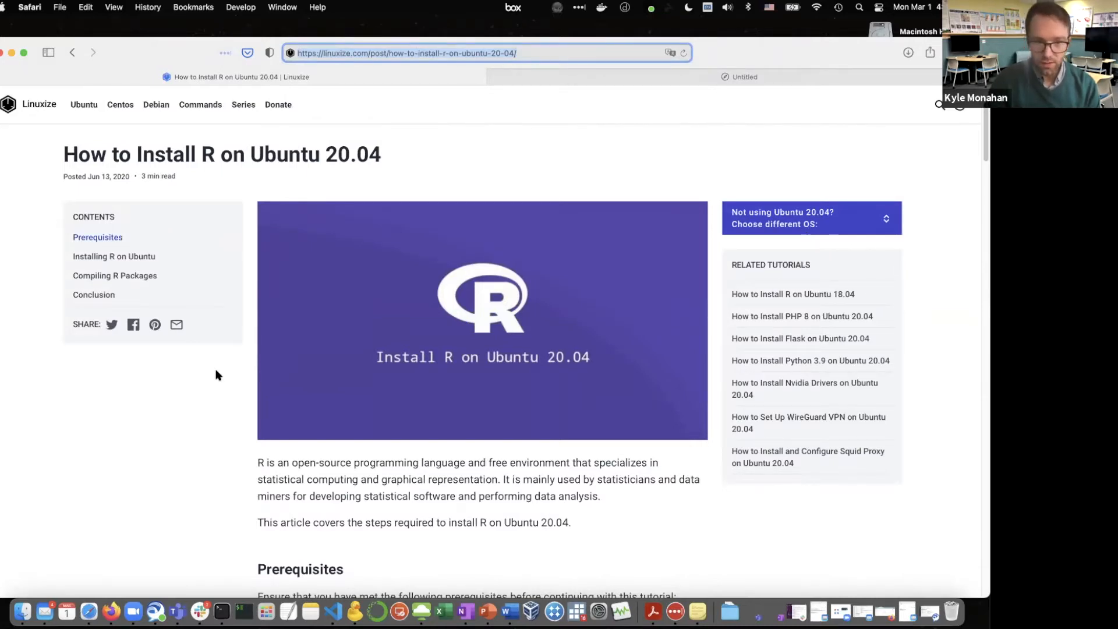
Review the Linuxize article's prerequisites and its commands for installing R on Ubuntu 20.04
scroll(217, 375, "down", 10)
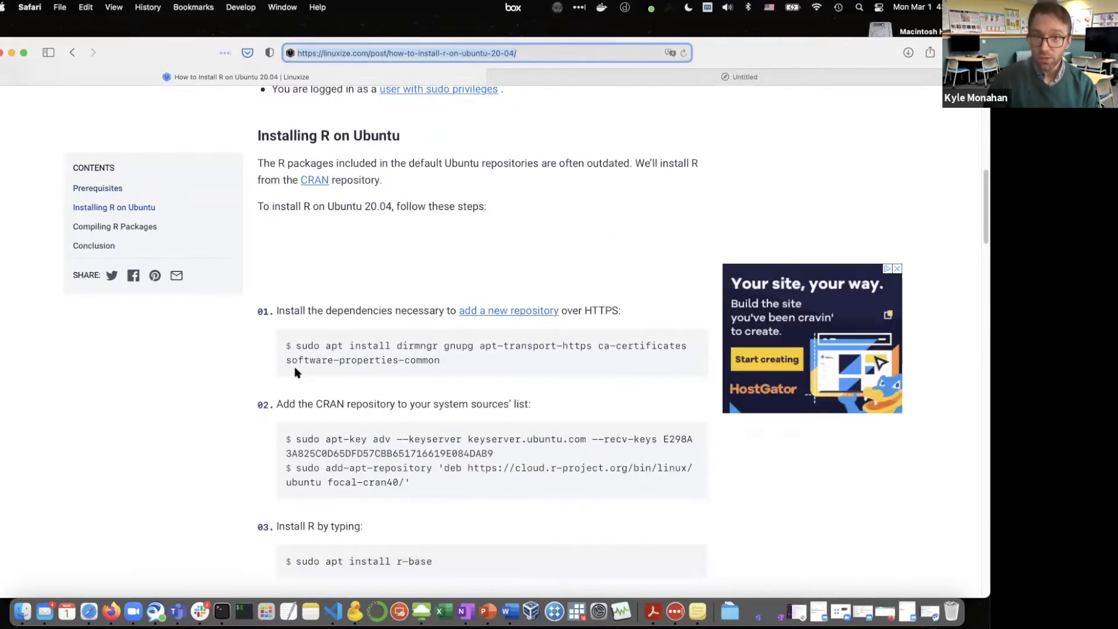
scroll(295, 371, "down", 1)
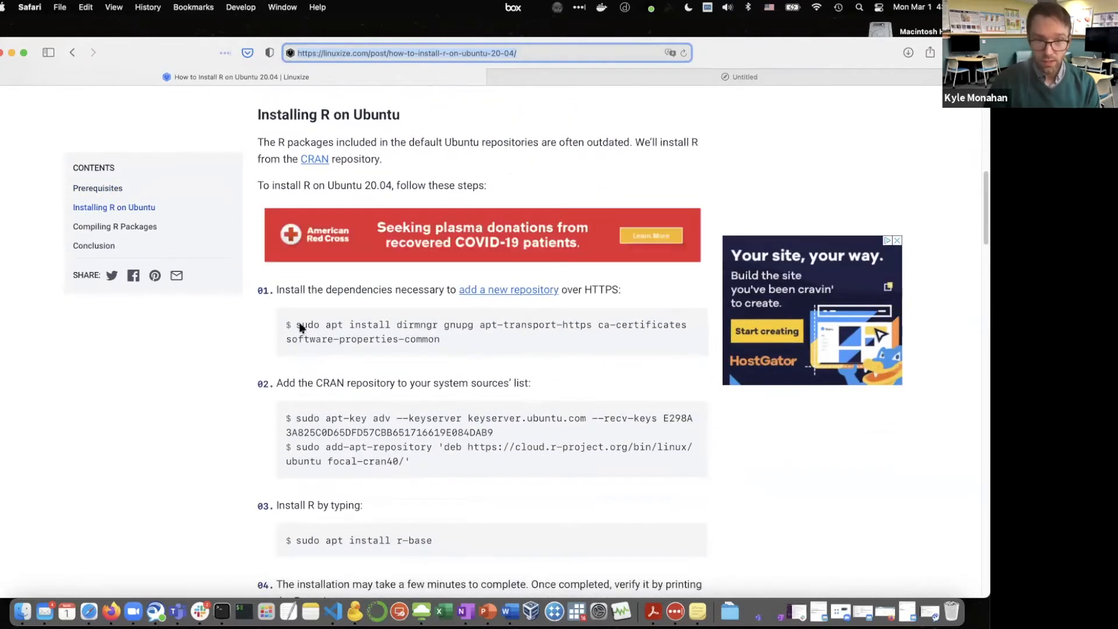
scroll(301, 331, "down", 2)
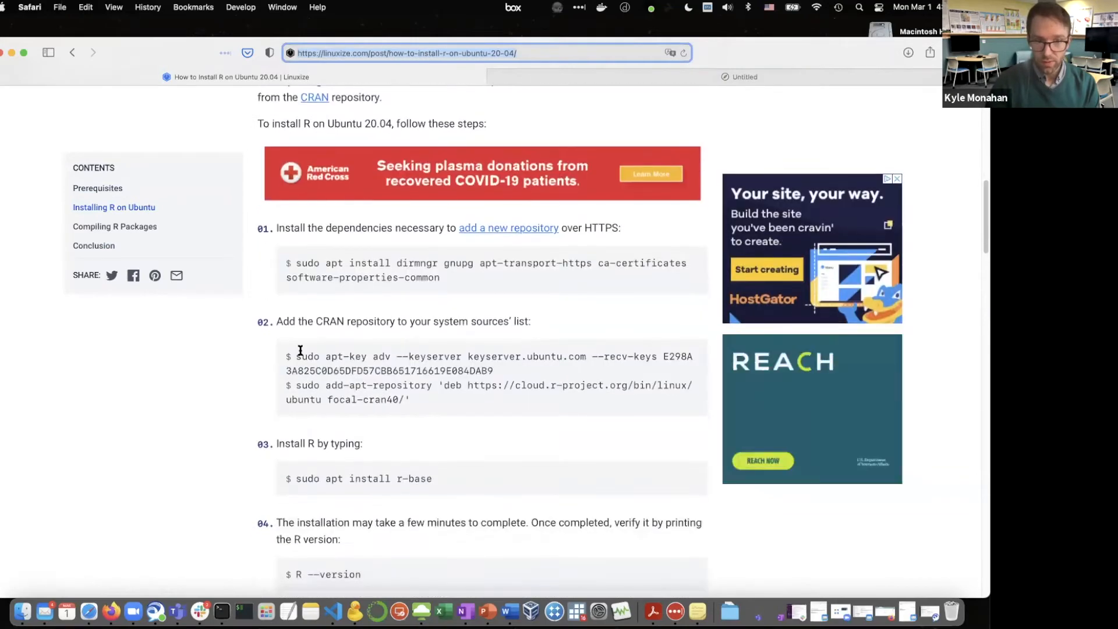
scroll(300, 349, "up", 5)
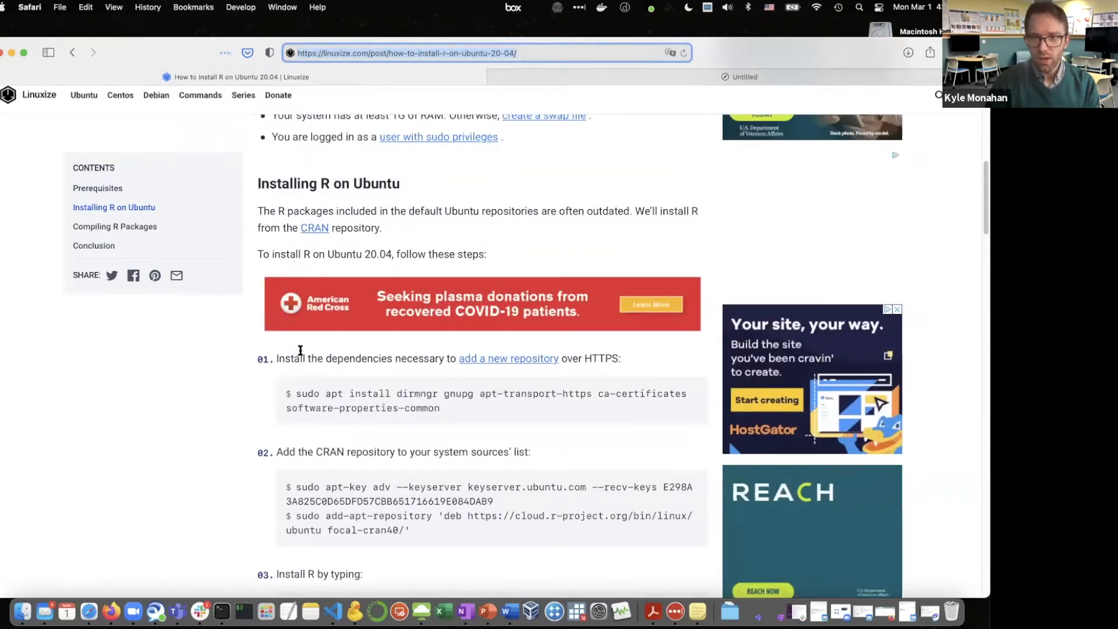
scroll(300, 350, "up", 7)
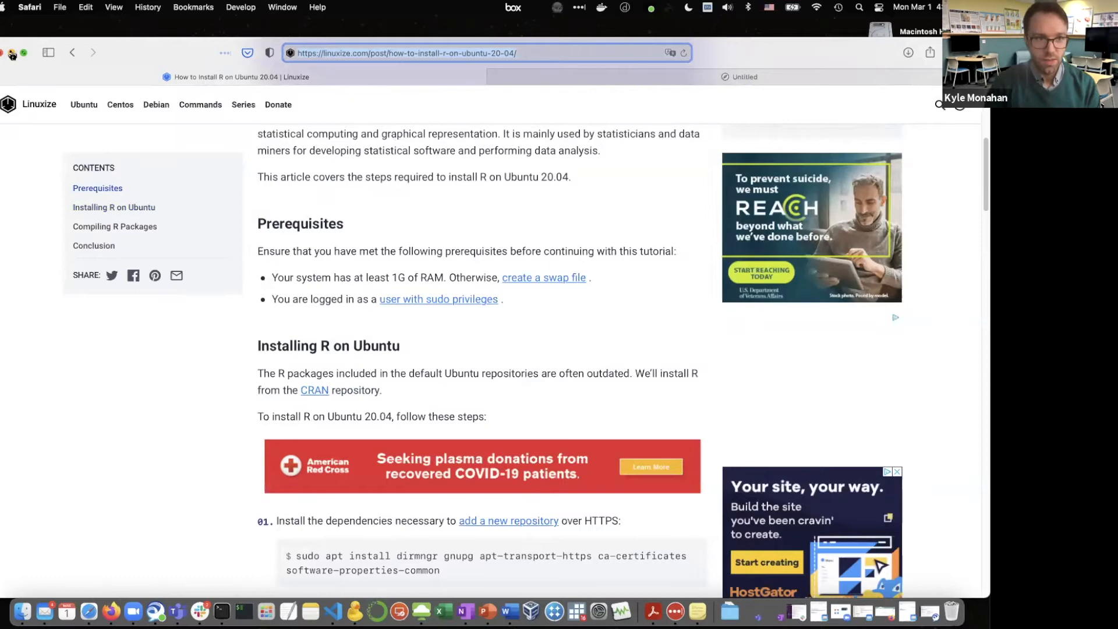
scroll(175, 103, "down", 1)
scroll(87, 119, "up", 1)
Return from the Linuxize article through the search results to the Tufts DataLab page Installing R and RStudio
scroll(85, 124, "left", 5)
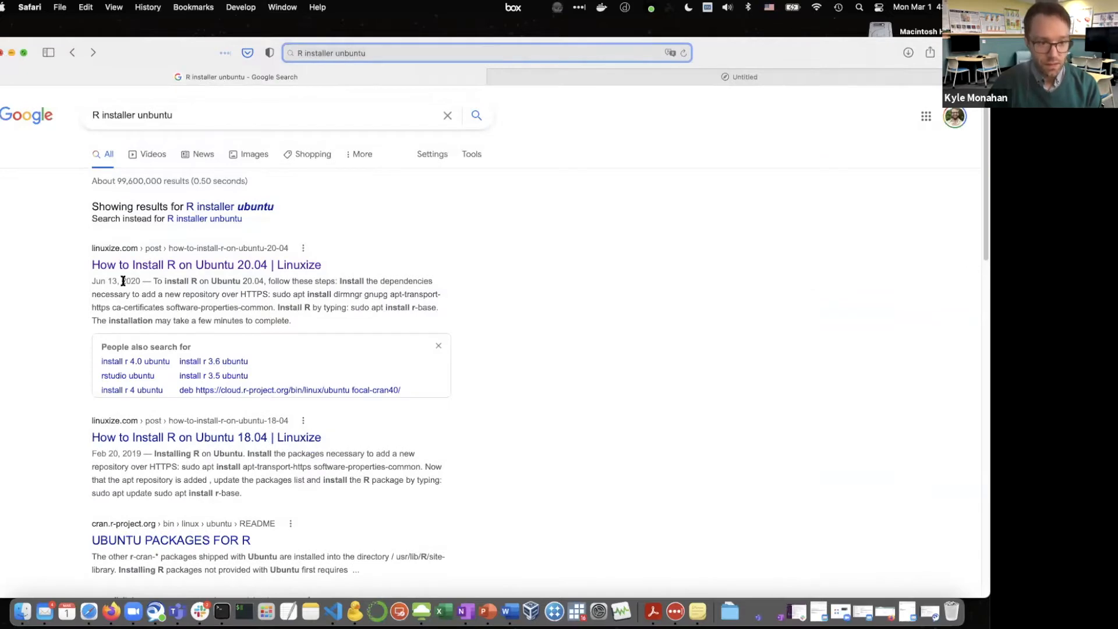
scroll(116, 499, "down", 3)
key("ctrl+Up")
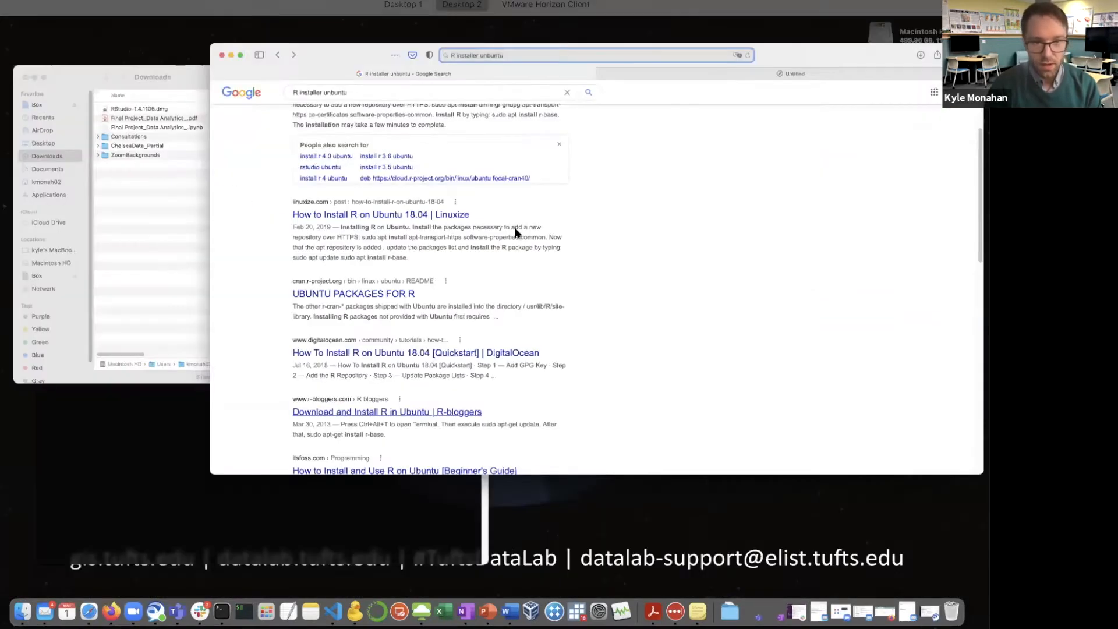
left_click(515, 232)
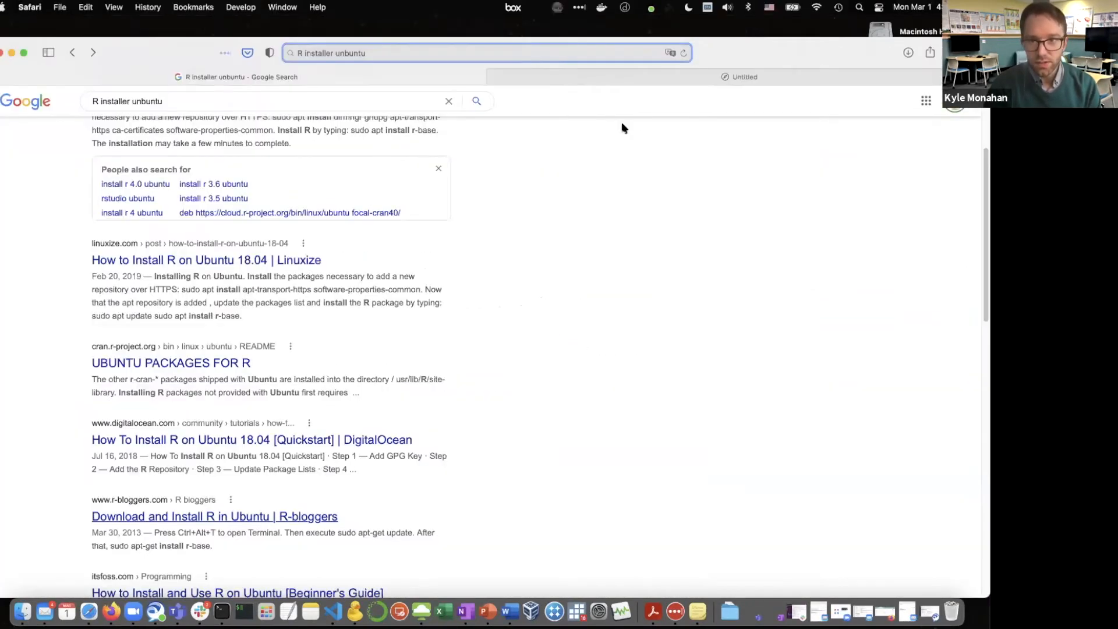
left_click(645, 72)
left_click(273, 82)
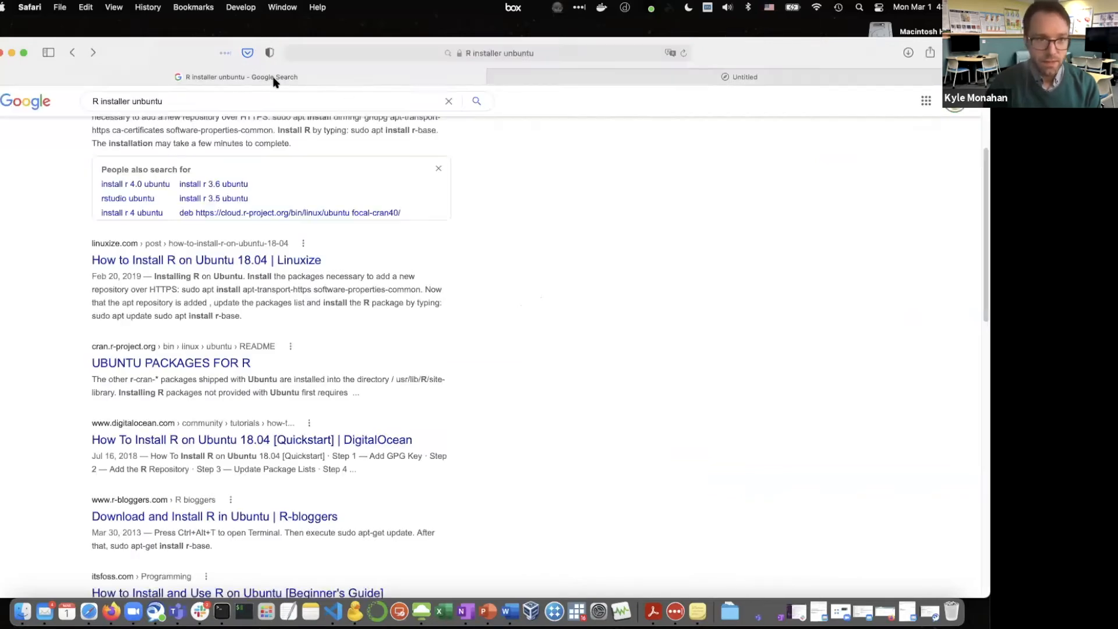
left_click(73, 53)
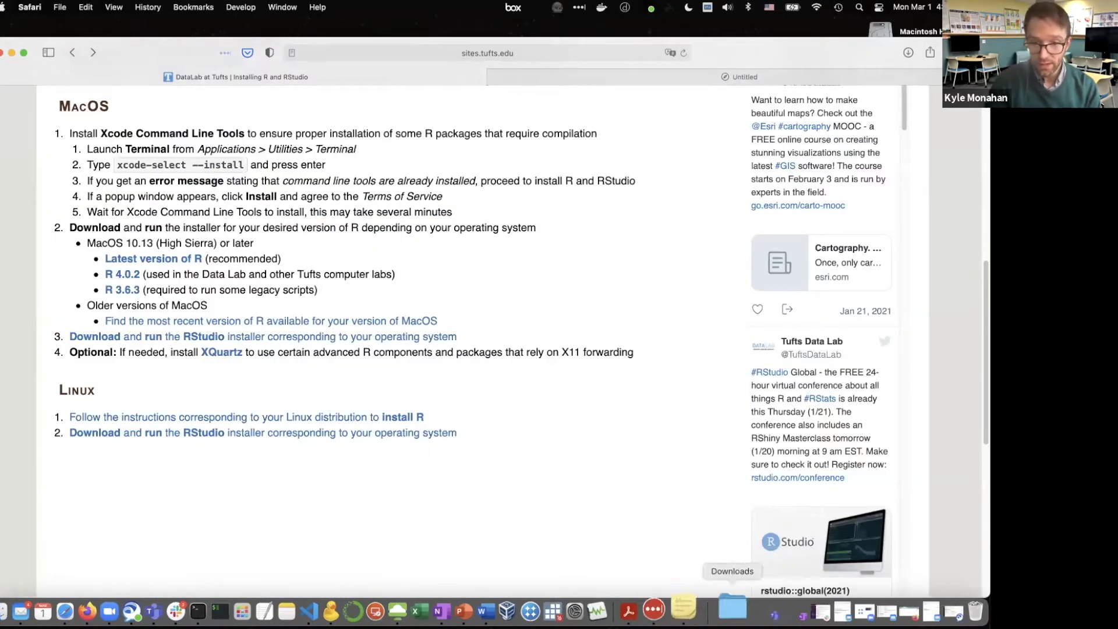
Open RStudio-1.4.1106.dmg from the Downloads folder and start copying RStudio.app into the Utilities folder within Applications
left_click(729, 611)
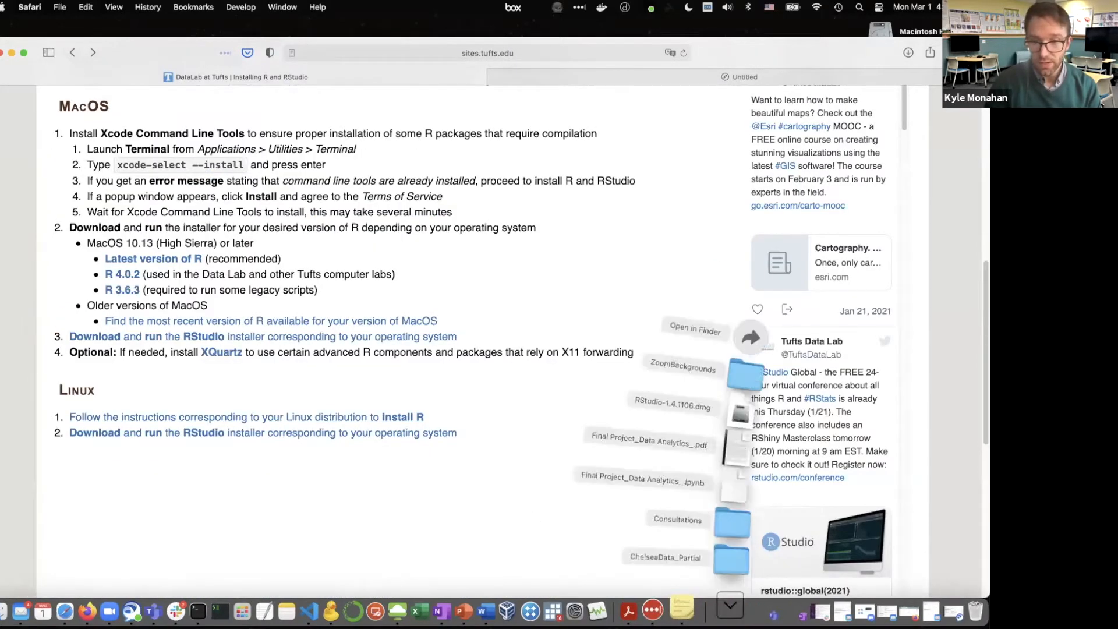
left_click(758, 329)
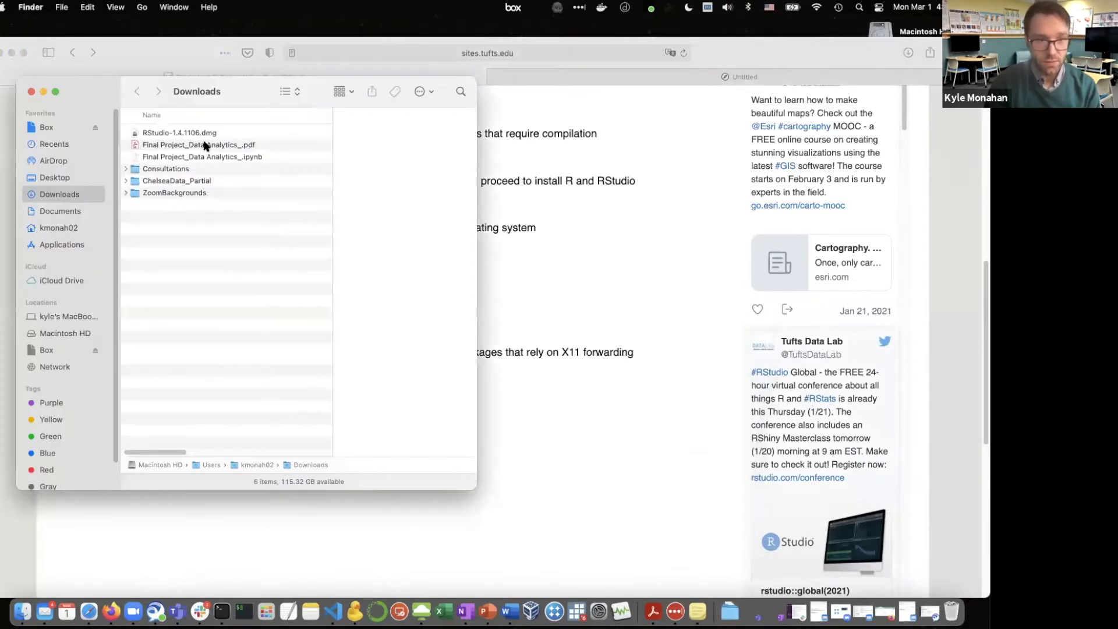
double_click(202, 134)
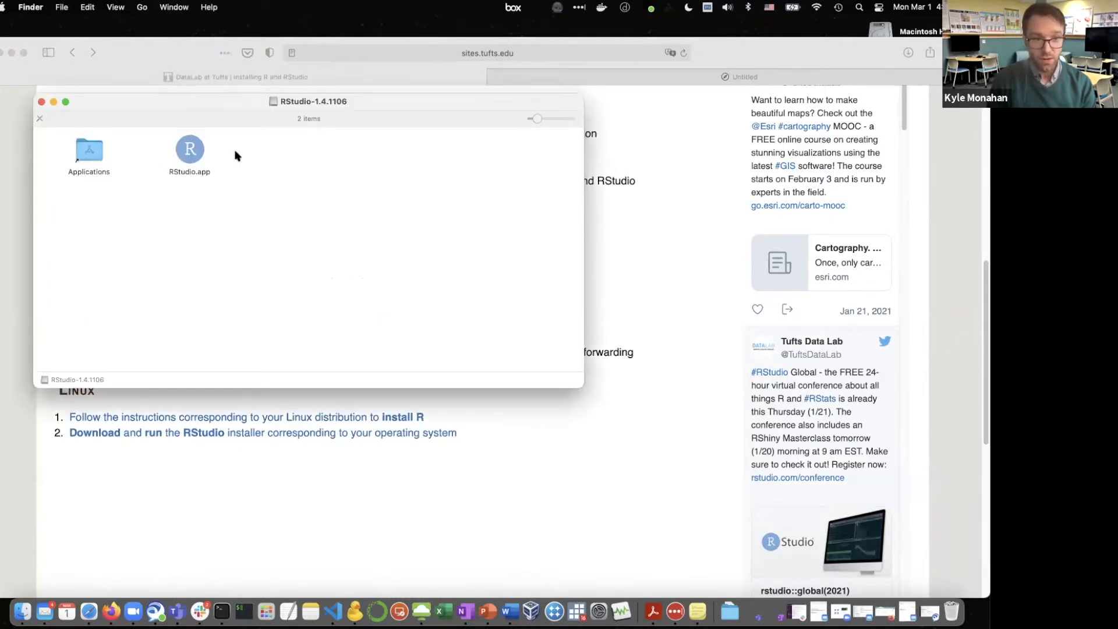
left_click(195, 150)
left_click_drag(195, 150, 94, 155)
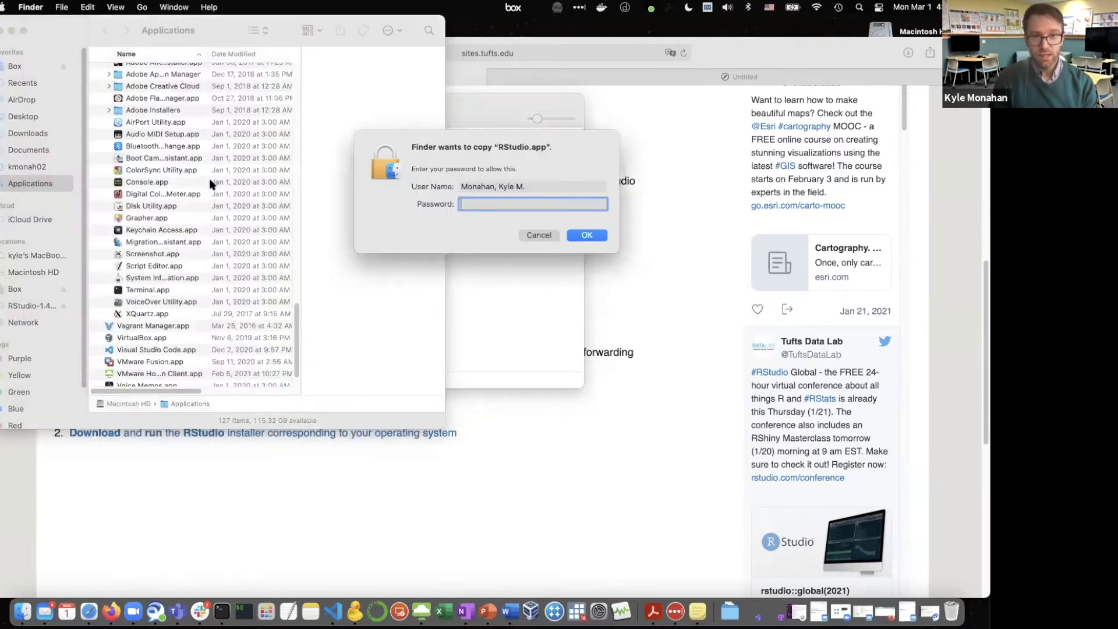
Try to authorize the copy of RStudio.app with the account password
type("••")
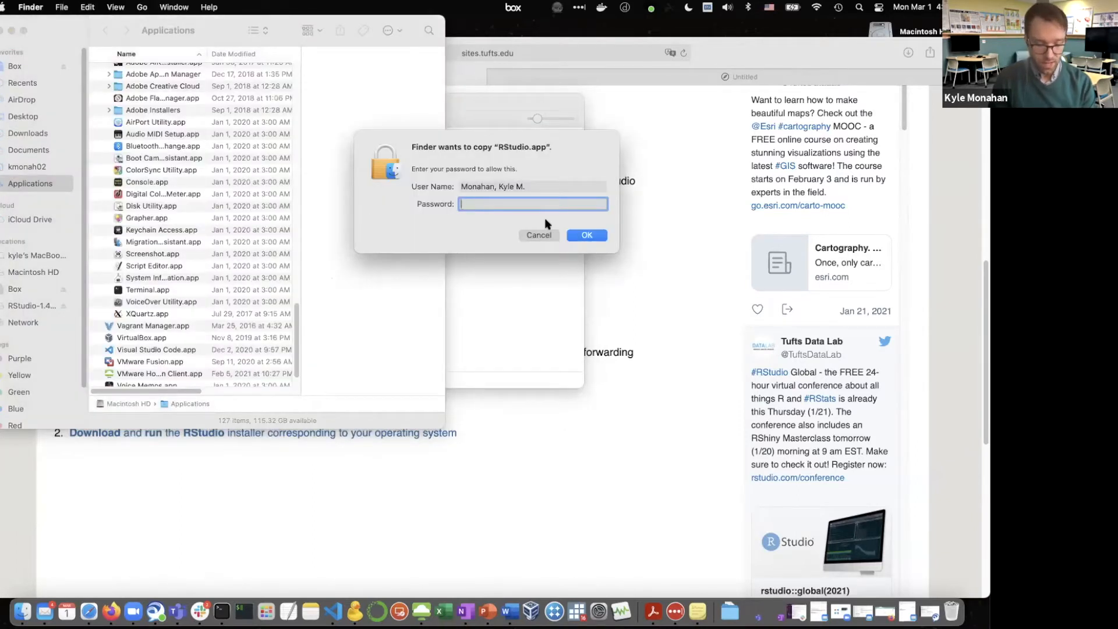
type("•••••••••")
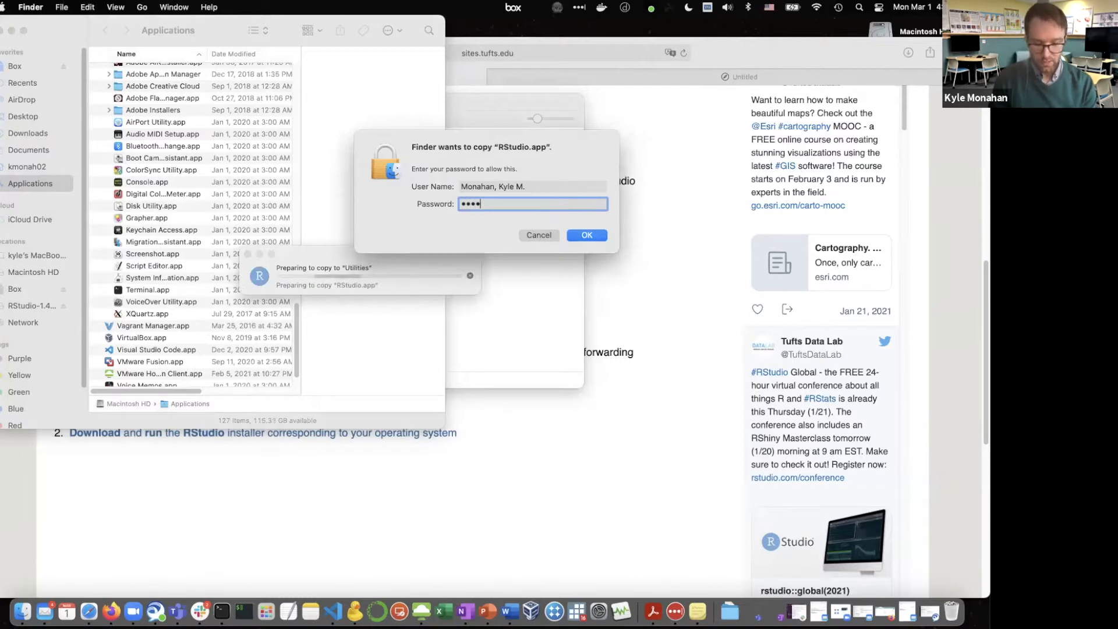
type("••••••••")
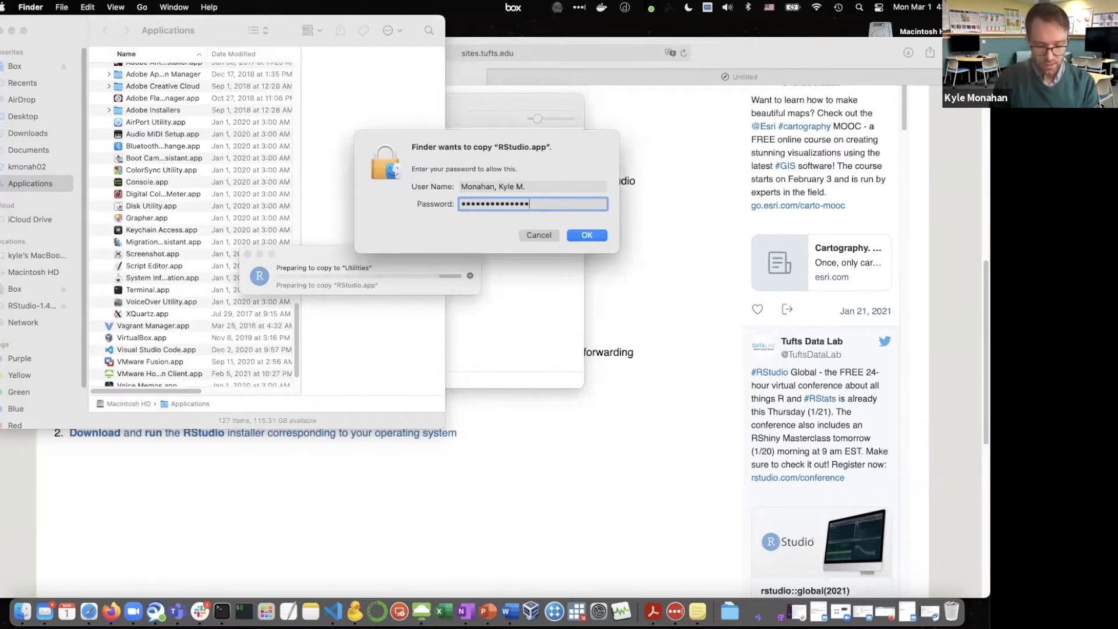
type("•")
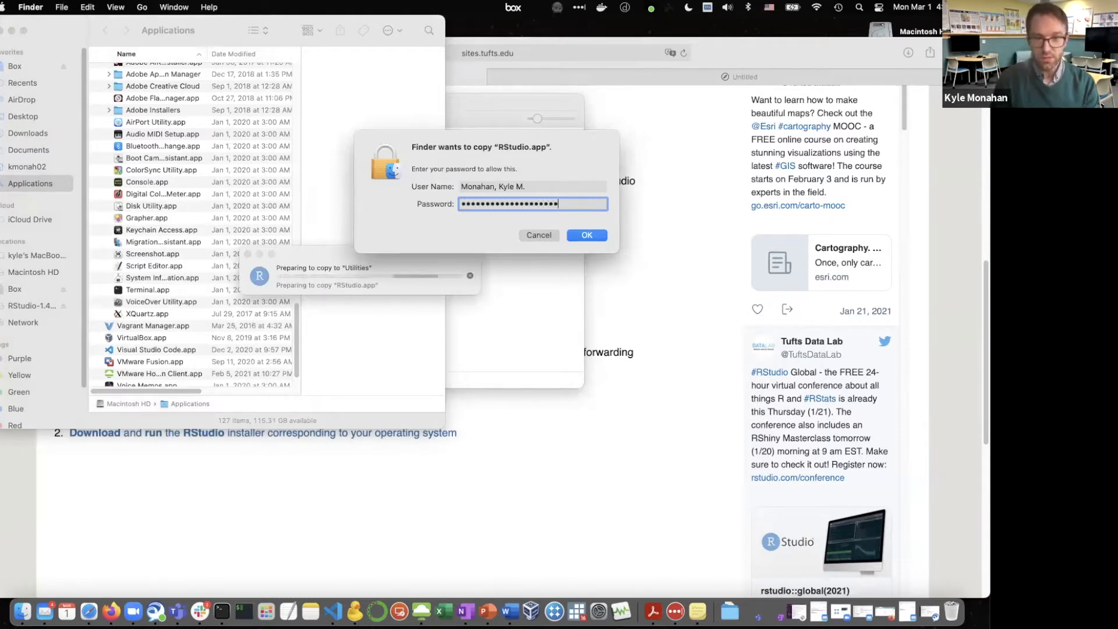
key("Return")
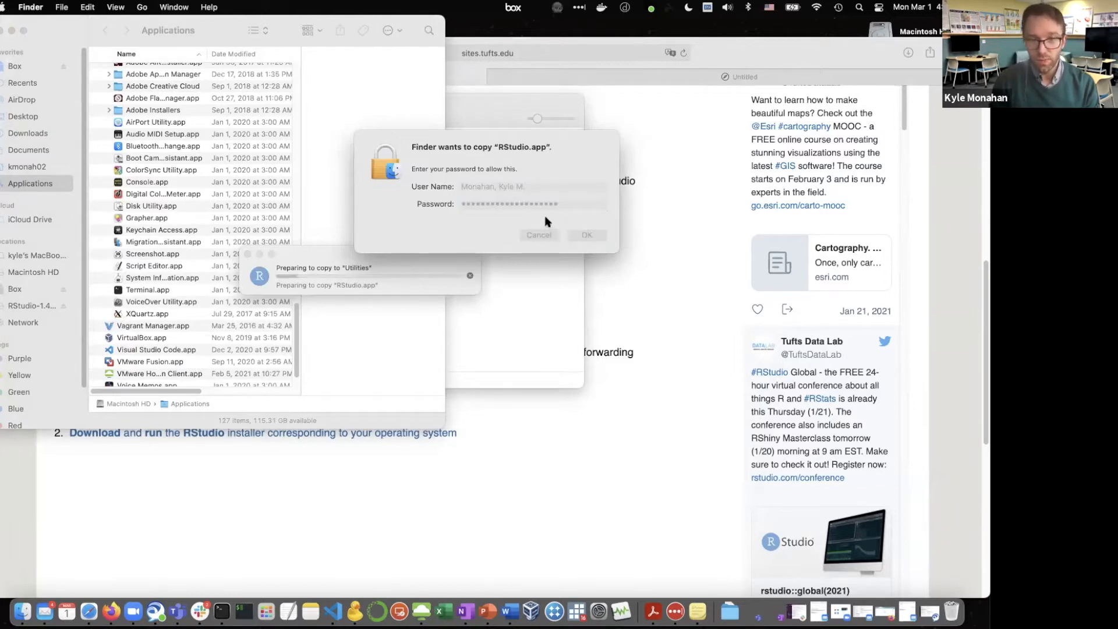
Re-enter the account password to allow Finder to copy RStudio.app
type("••••••")
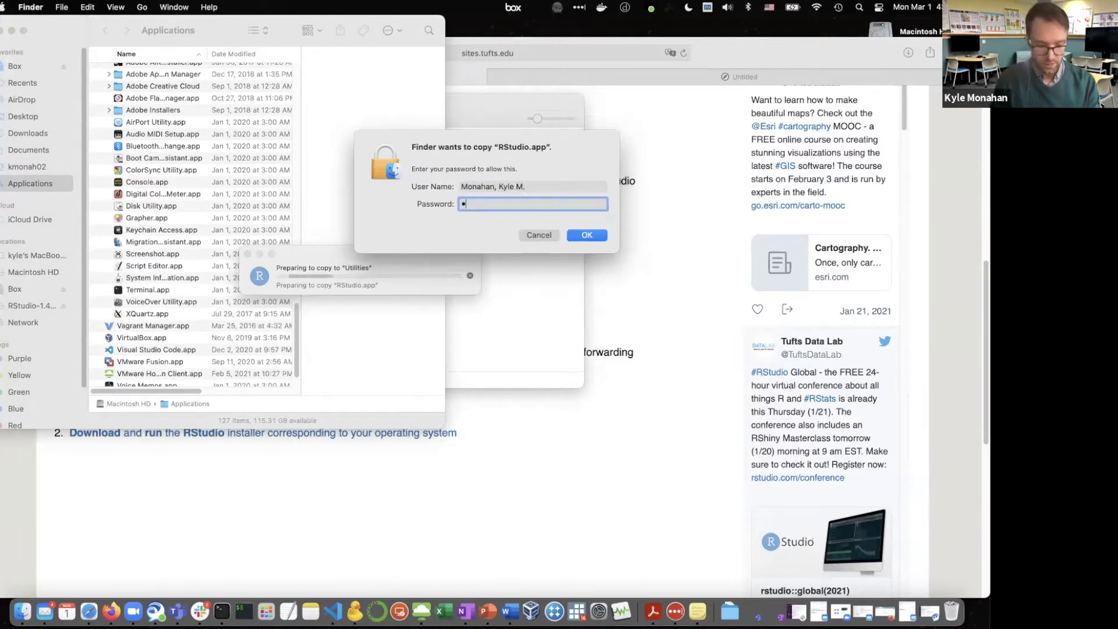
type("•••••••")
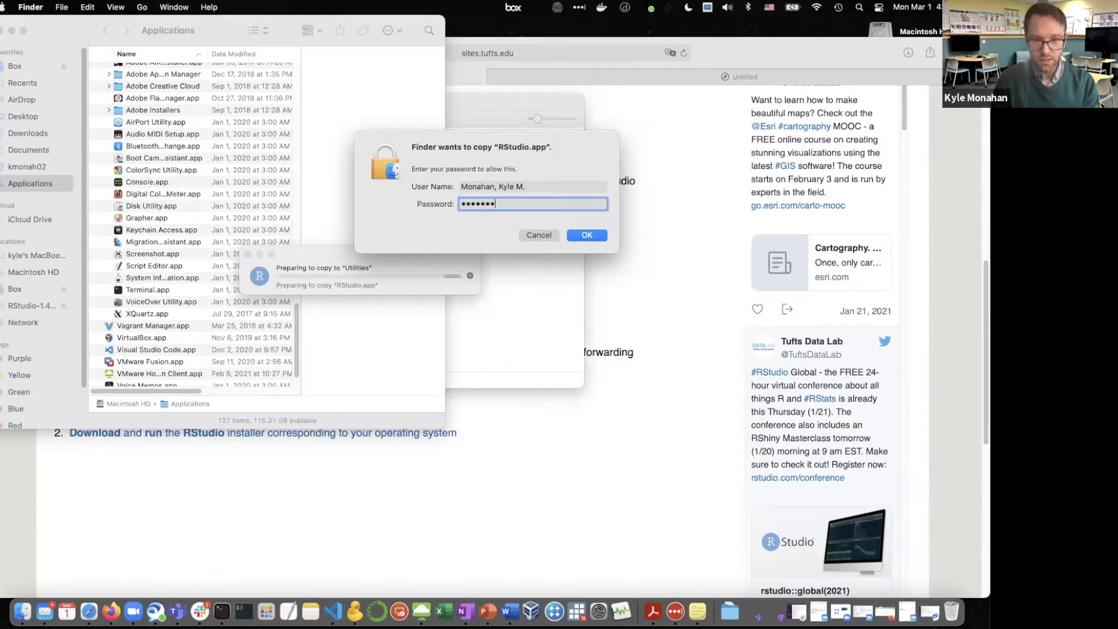
type("•••••••")
key("Return")
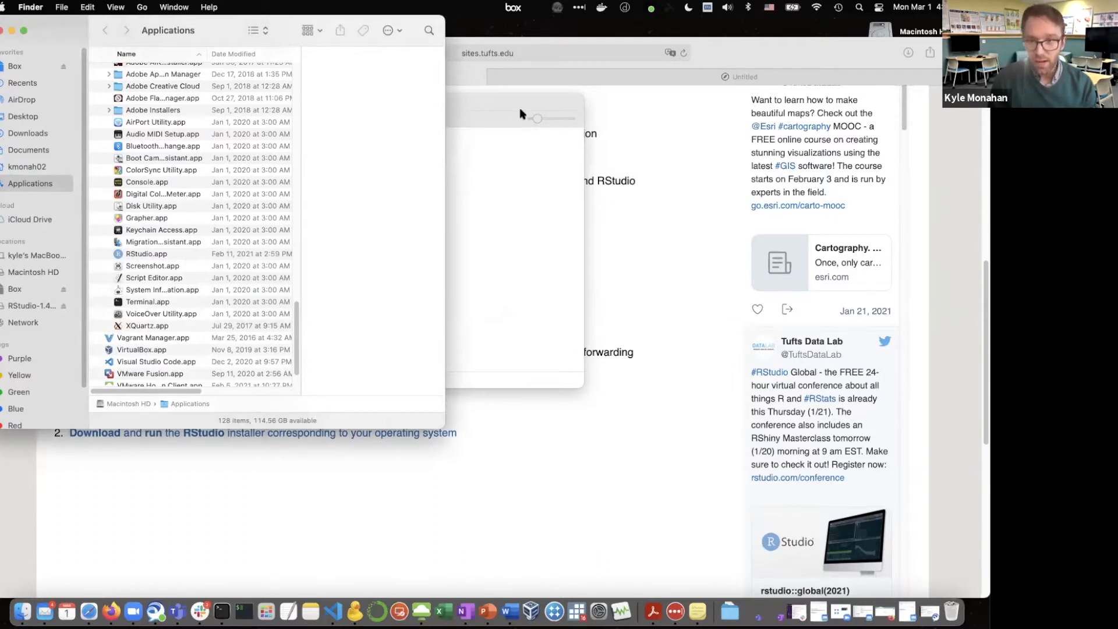
Find and launch RStudio.app through Spotlight, allow the downloaded app to open, and reposition its window
key("super+space")
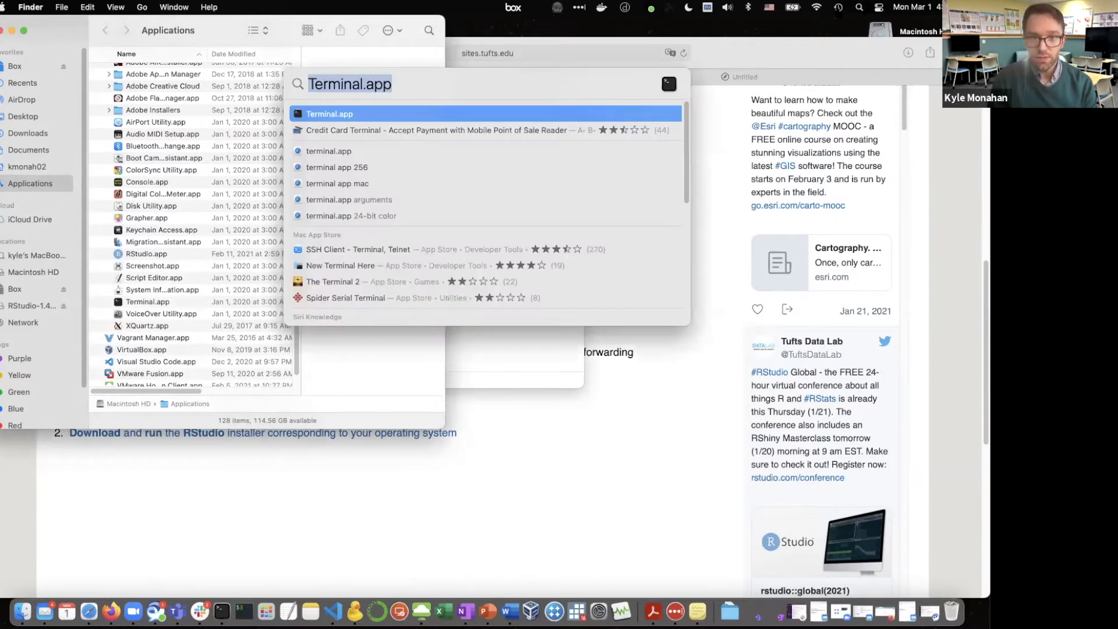
type("Rstudi")
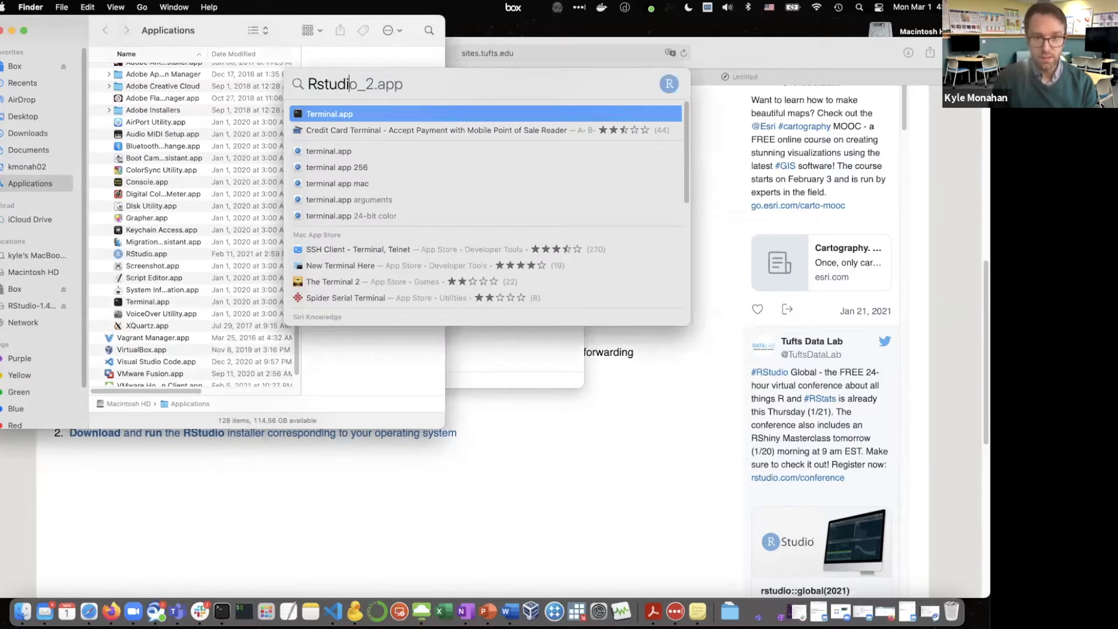
type("o.app")
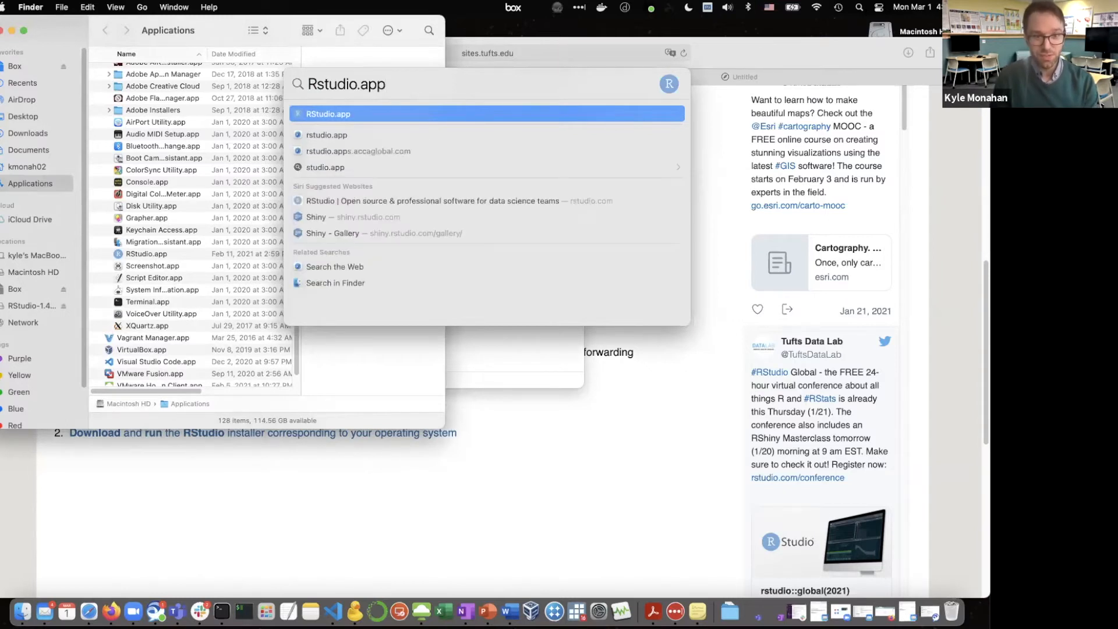
left_click(329, 115)
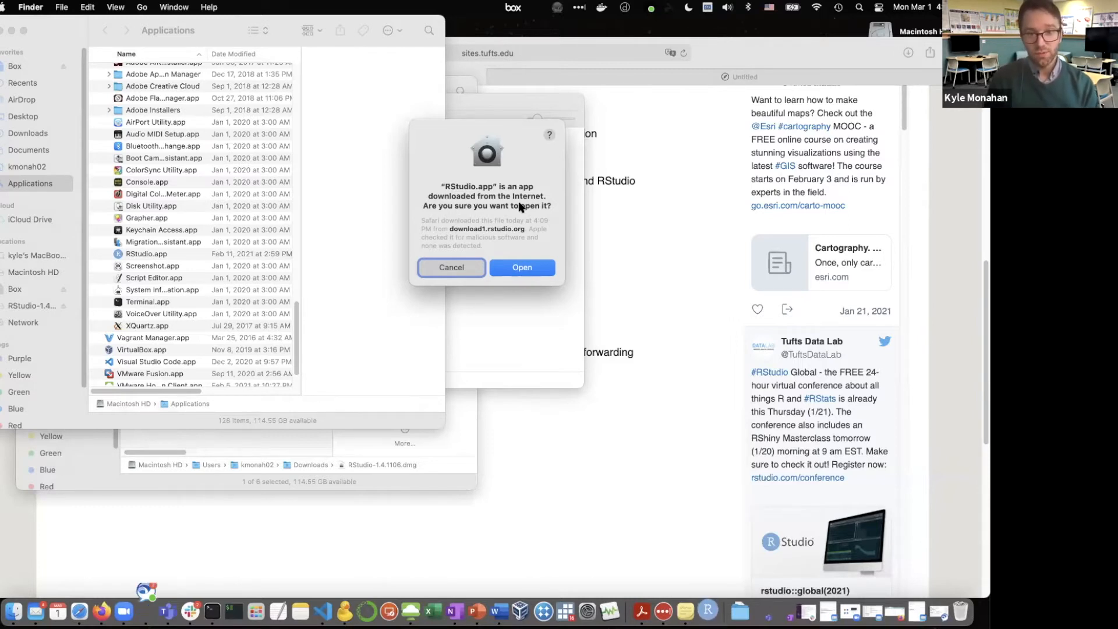
left_click(515, 268)
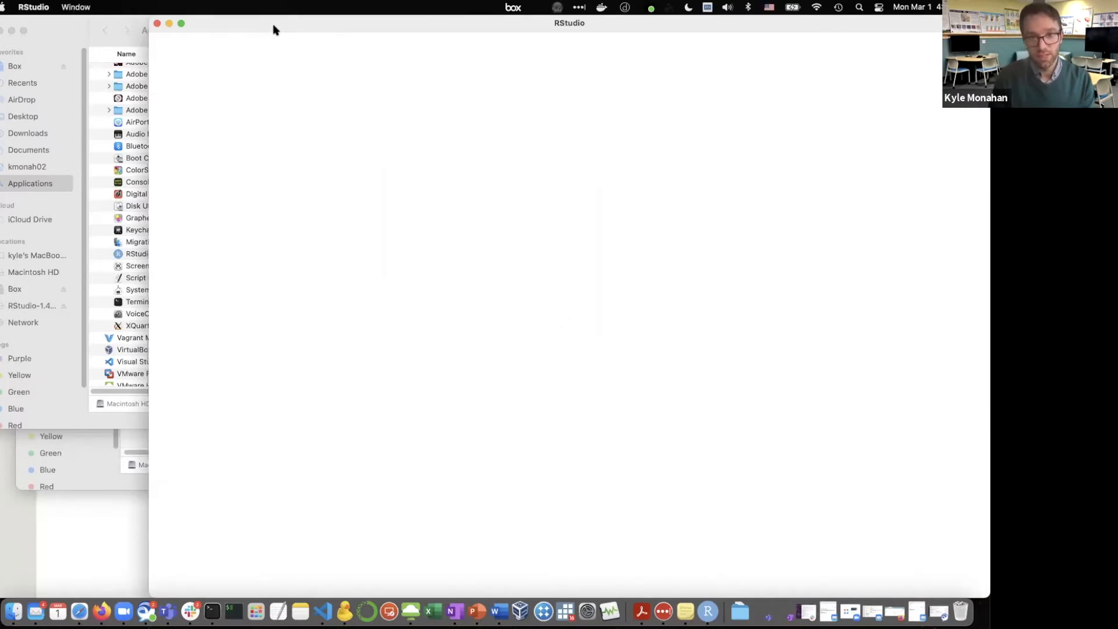
left_click_drag(273, 29, 195, 31)
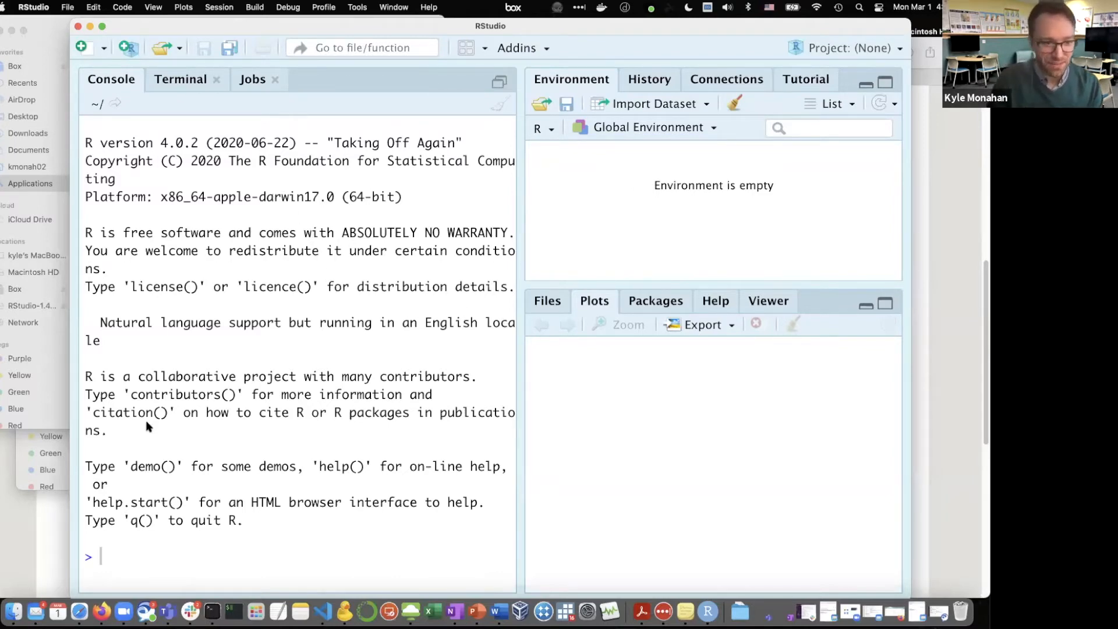
Switch back to Safari and copy the web address of the Tufts DataLab page Installing R and RStudio
left_click(51, 525)
scroll(110, 420, "up", 2)
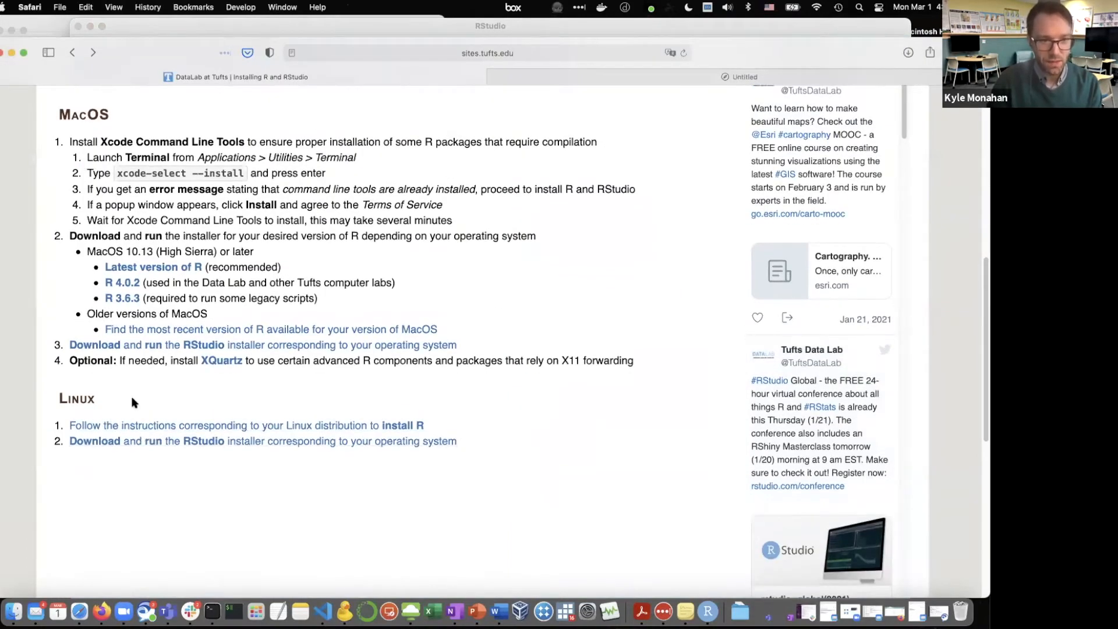
scroll(135, 425, "up", 10)
scroll(145, 326, "down", 4)
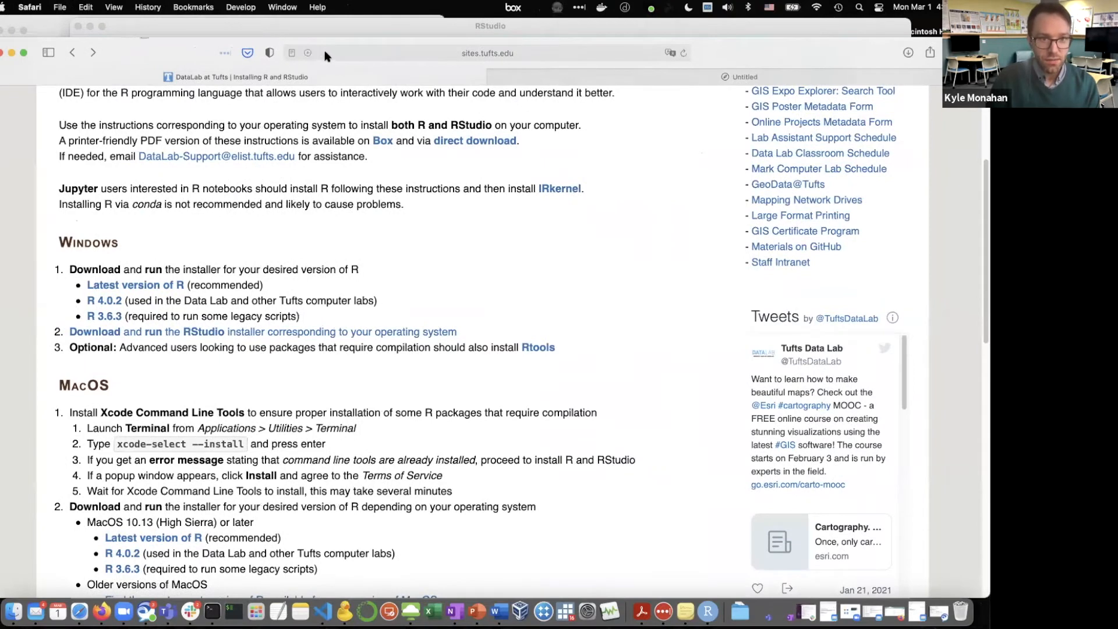
left_click(328, 53)
key("ctrl+c")
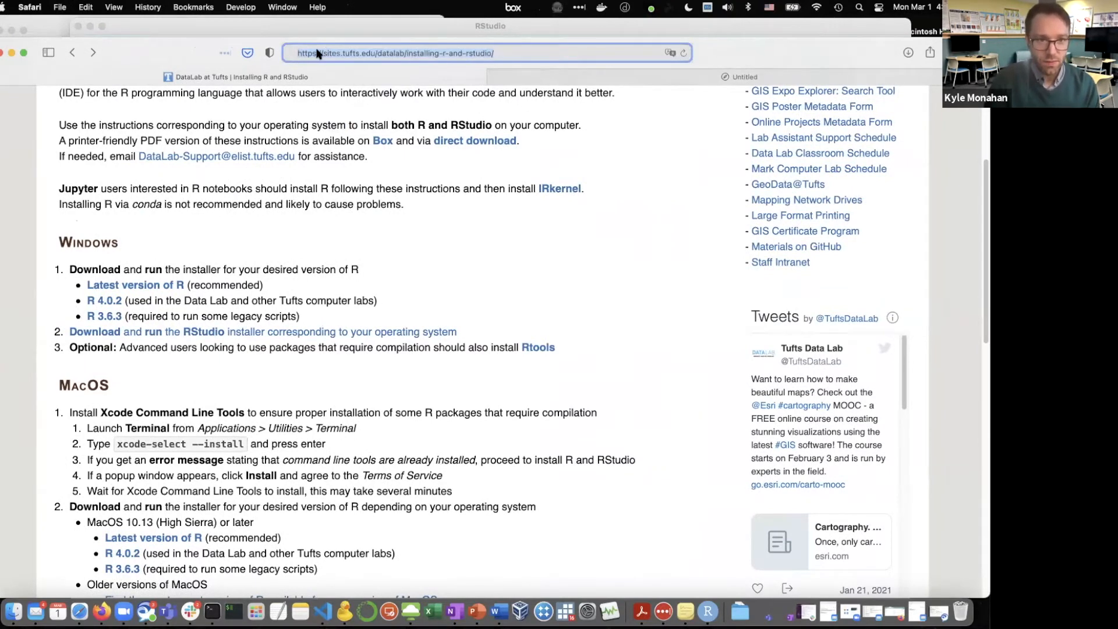
left_click(323, 55)
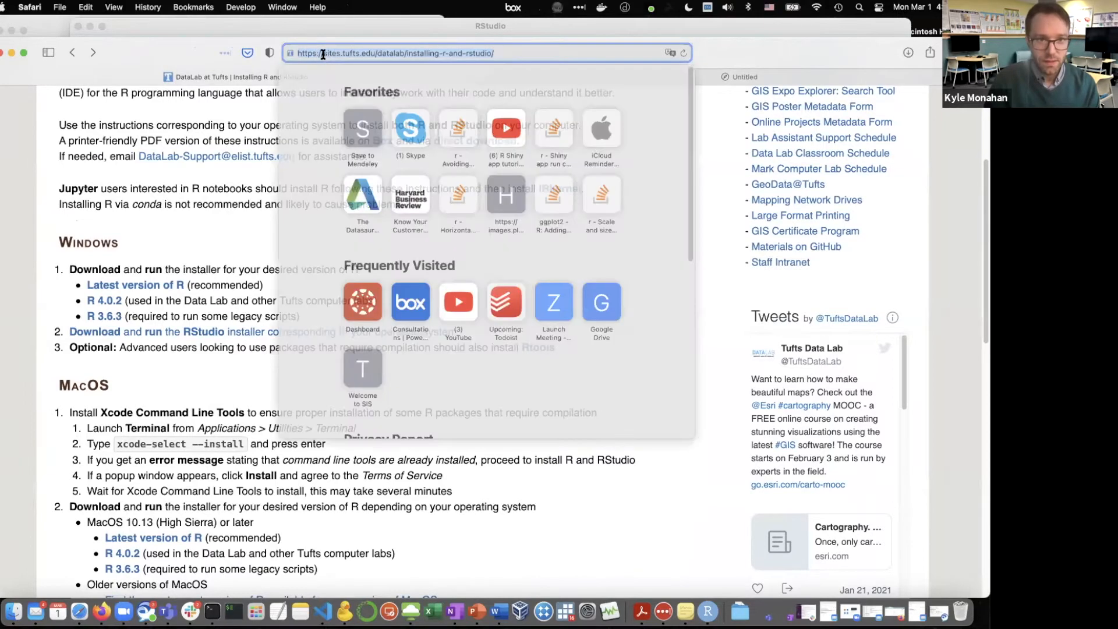
right_click(323, 56)
left_click(330, 69)
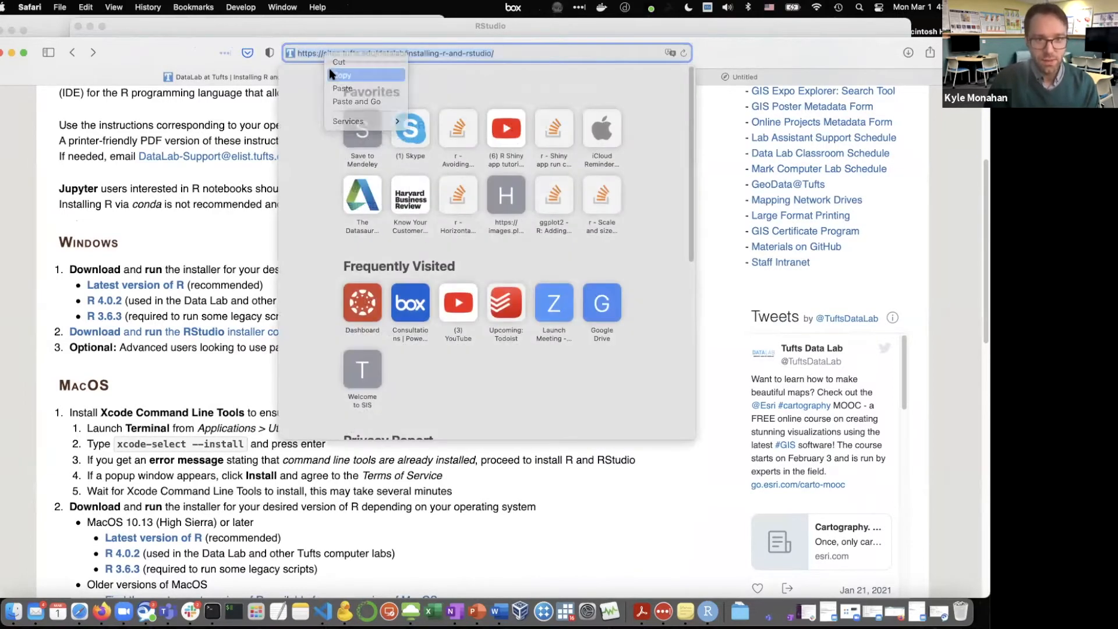
Switch to the Windows desktop and try to open Google Chrome
key("ctrl+Right")
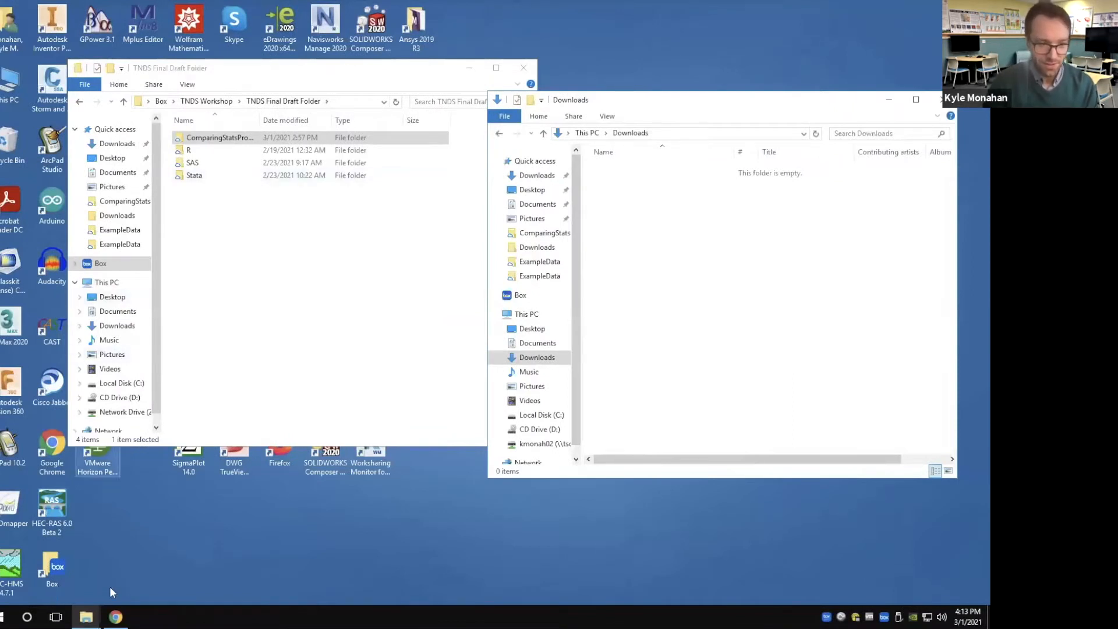
left_click(116, 616)
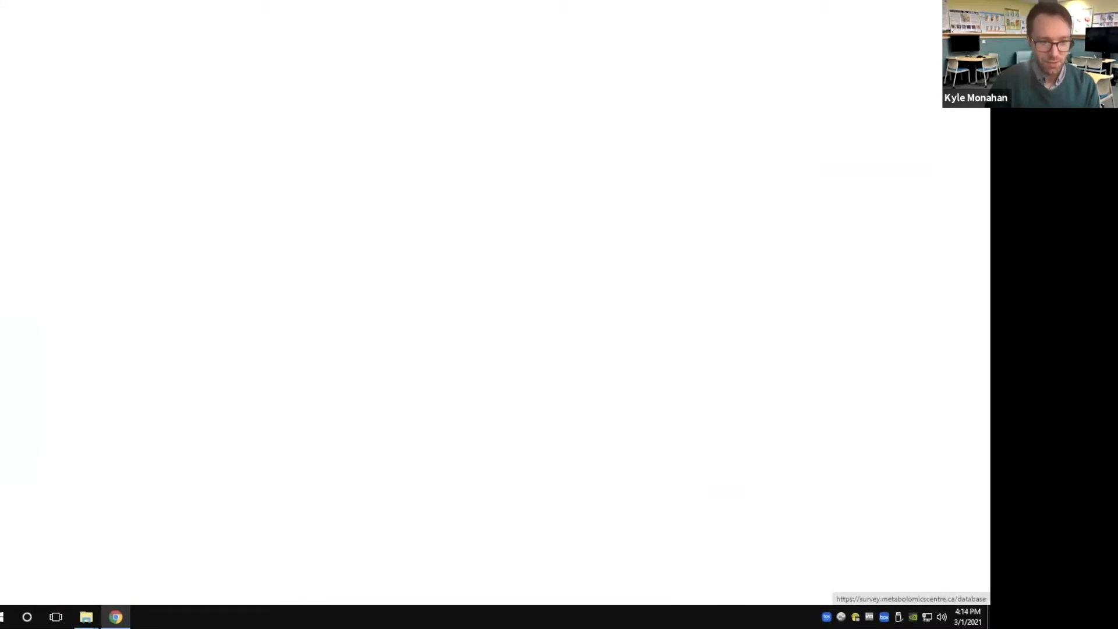
mouse_move(116, 616)
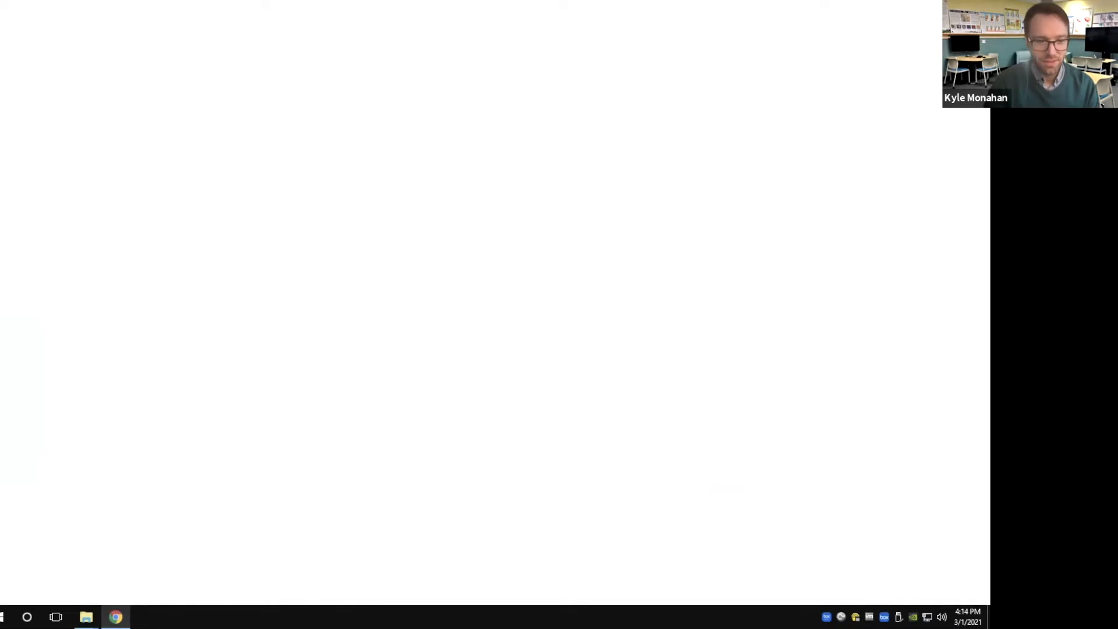
left_click(27, 616)
type("chrome")
key("Return")
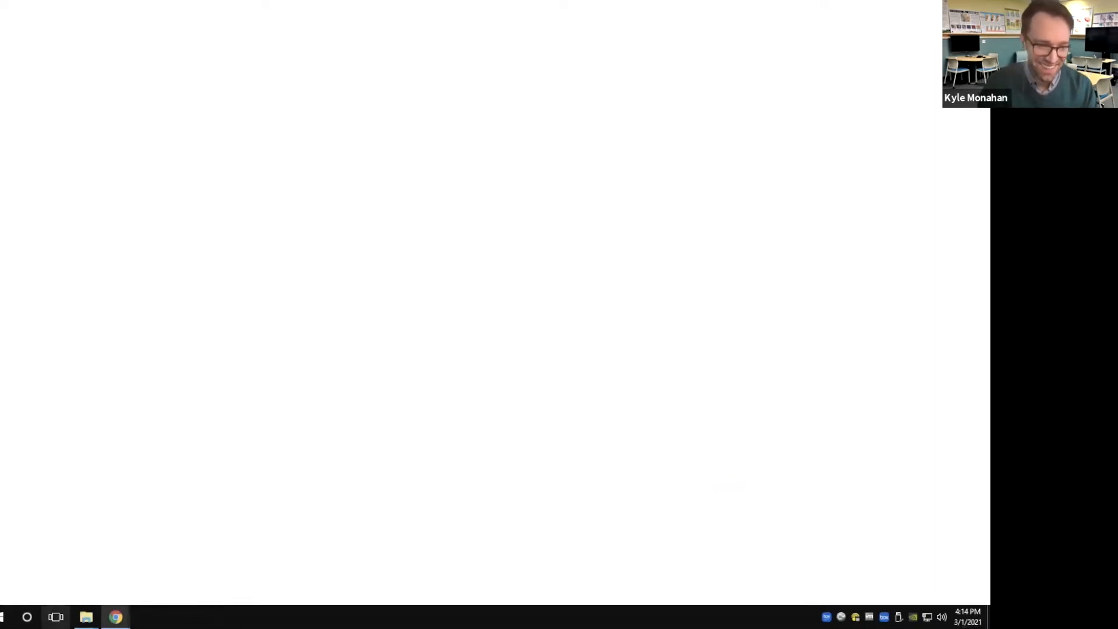
Find and launch Microsoft Edge, and load the copied Tufts DataLab address sites.tufts.edu/datalab/installing-r-and-rstudio/
left_click(27, 617)
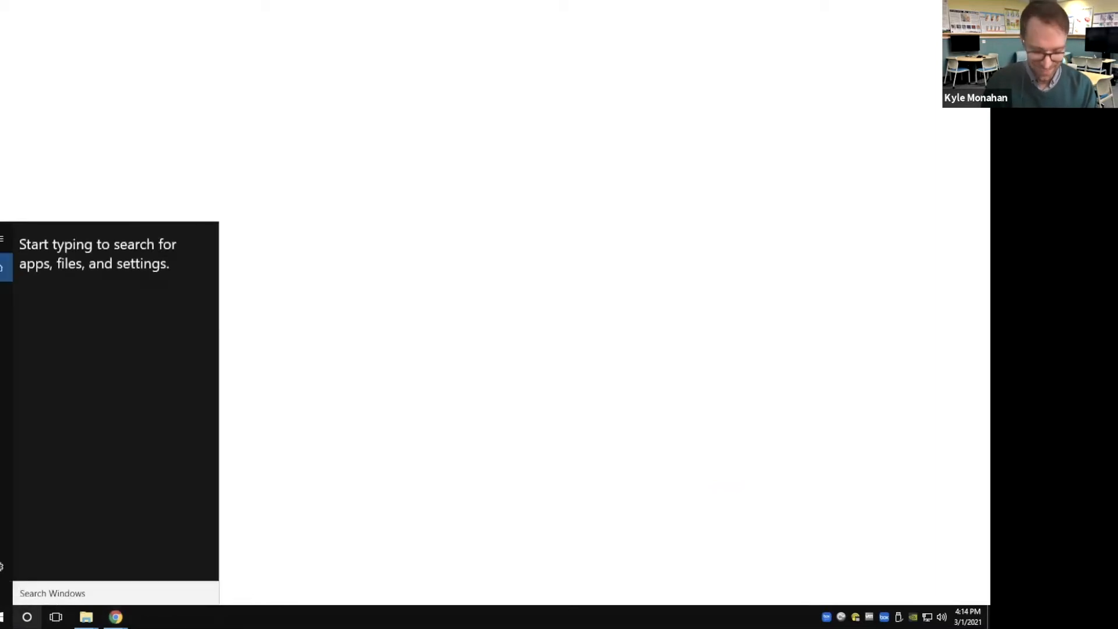
type("edge")
key("Return")
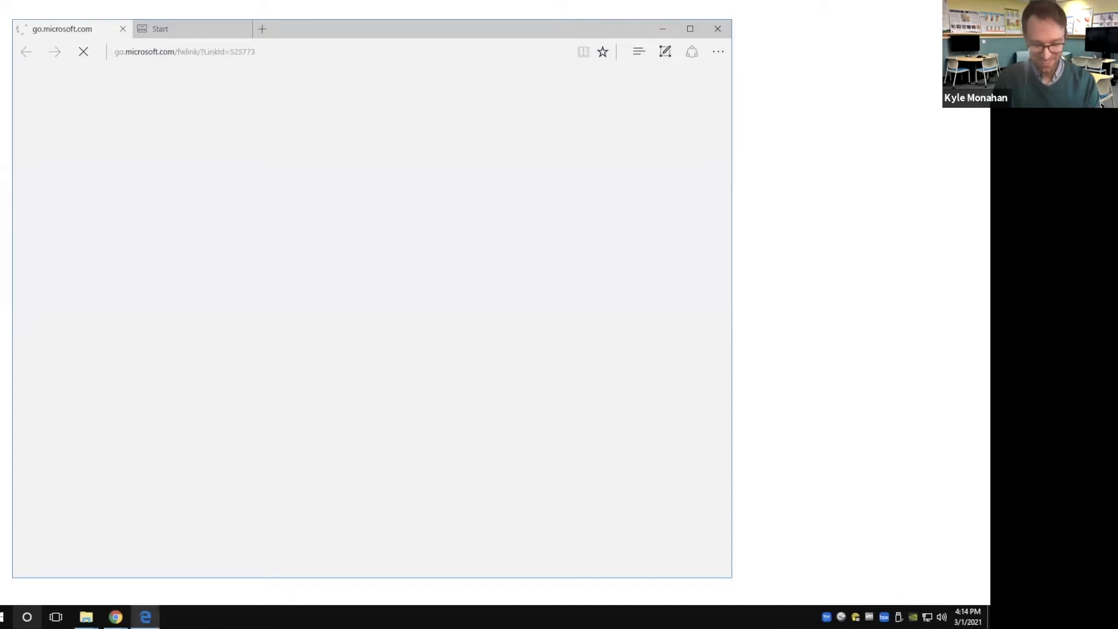
left_click(175, 51)
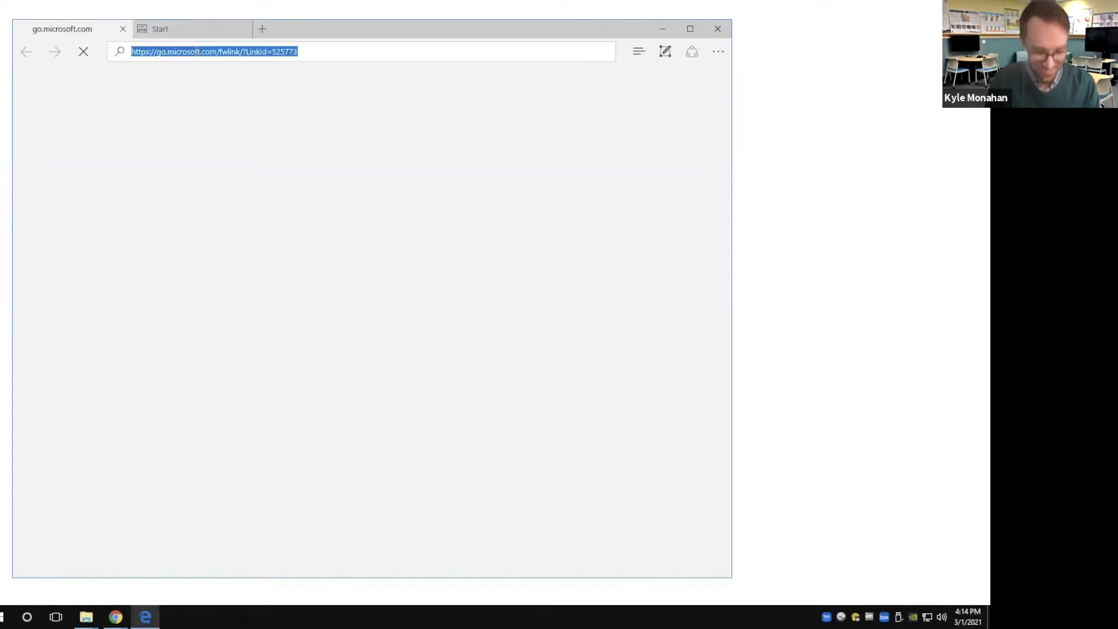
key("BackSpace")
key("ctrl+v")
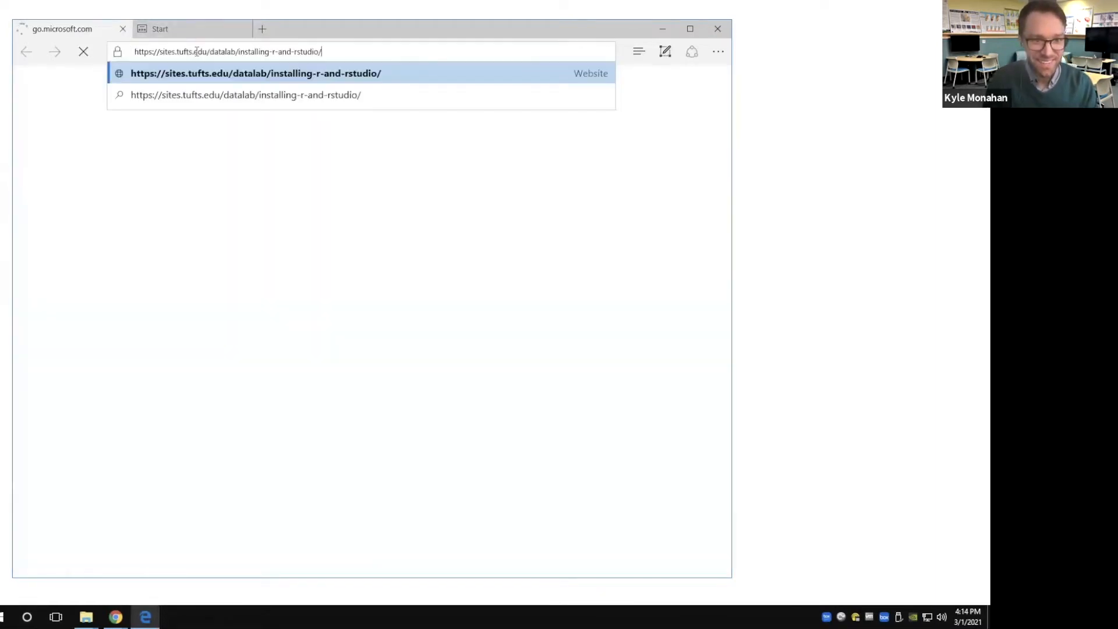
key("Return")
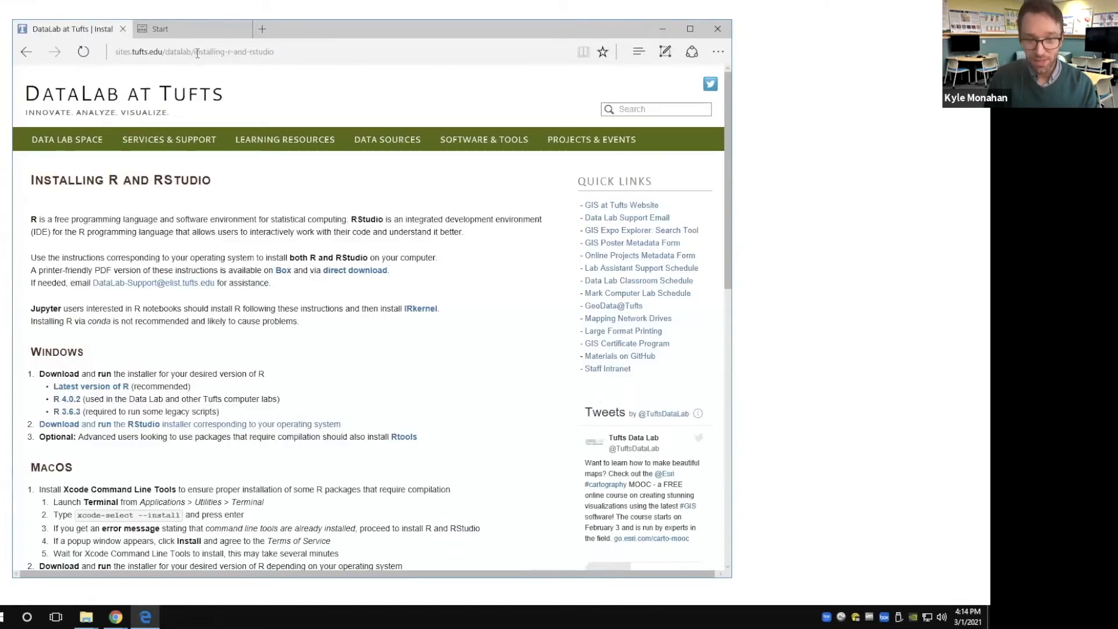
Download the latest version of R from the Windows instructions and save R-4.0.4-win.exe
mouse_move(169, 140)
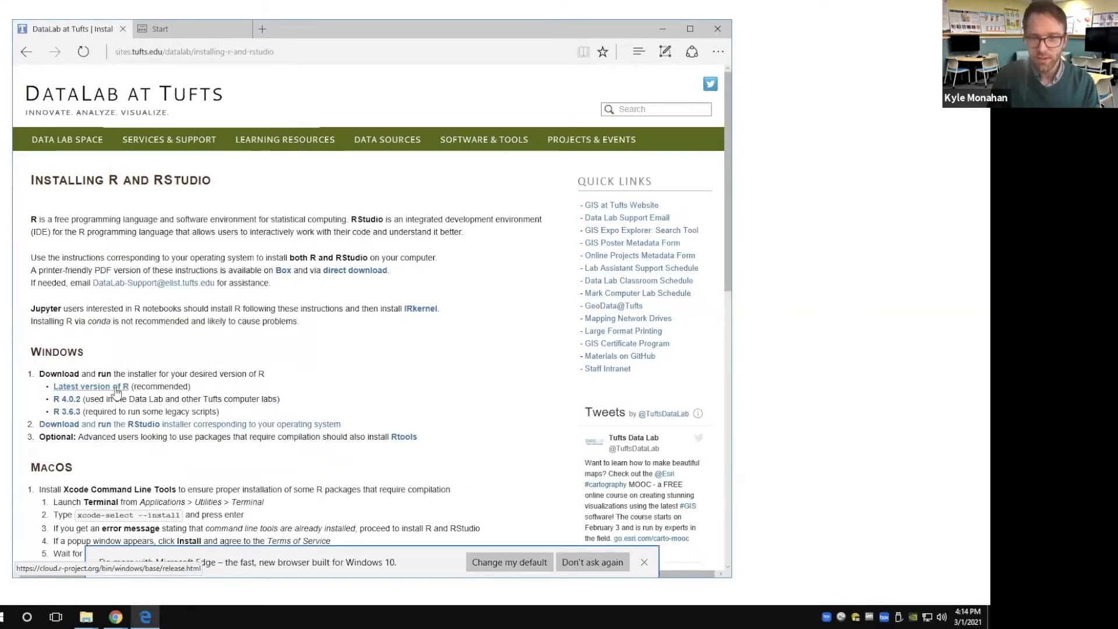
left_click(98, 388)
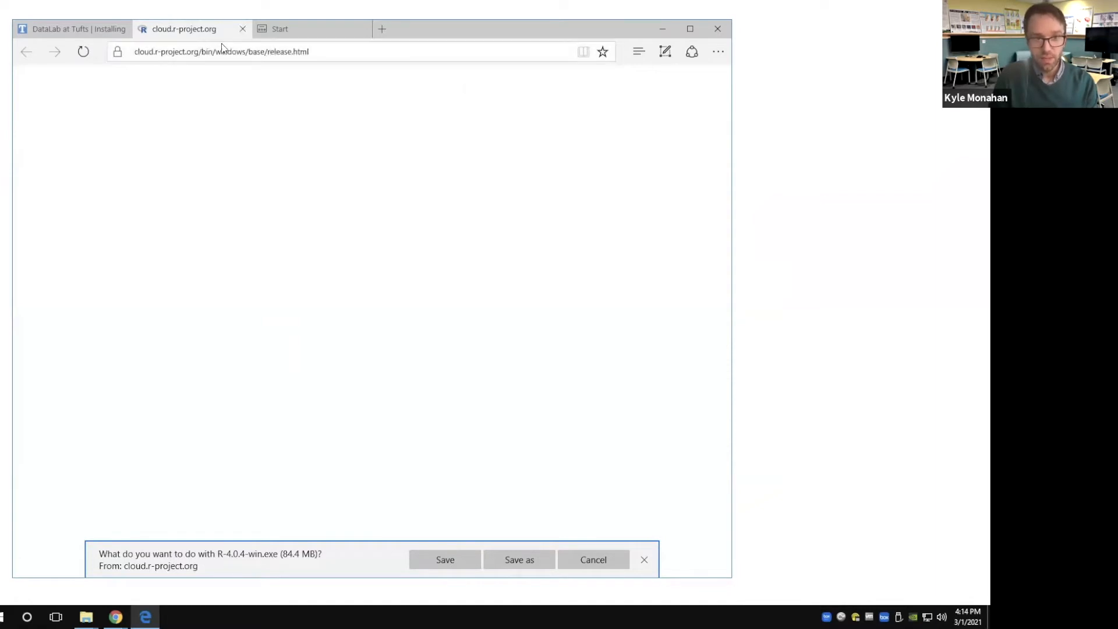
left_click(266, 45)
key("Return")
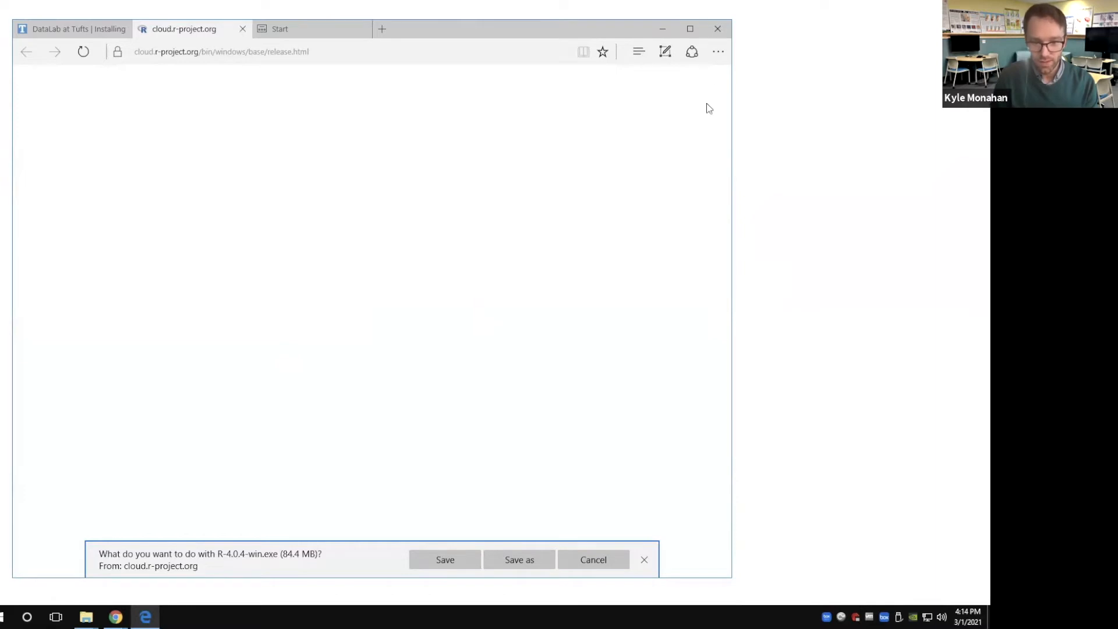
left_click(415, 560)
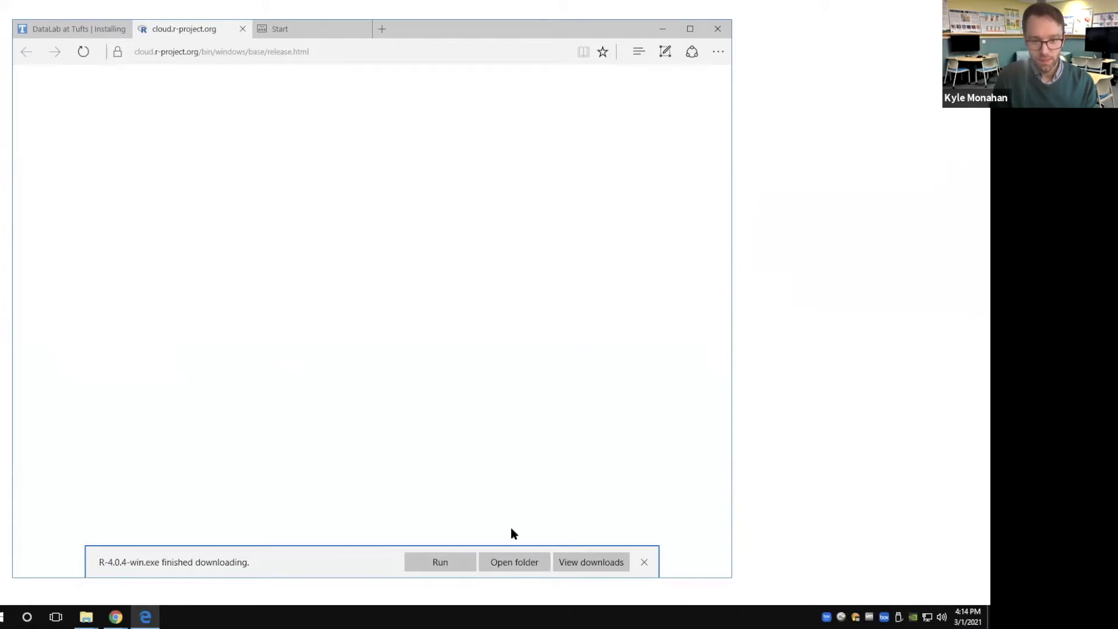
Run the downloaded R installer, allow it to make changes, and accept English as the setup language
left_click(446, 564)
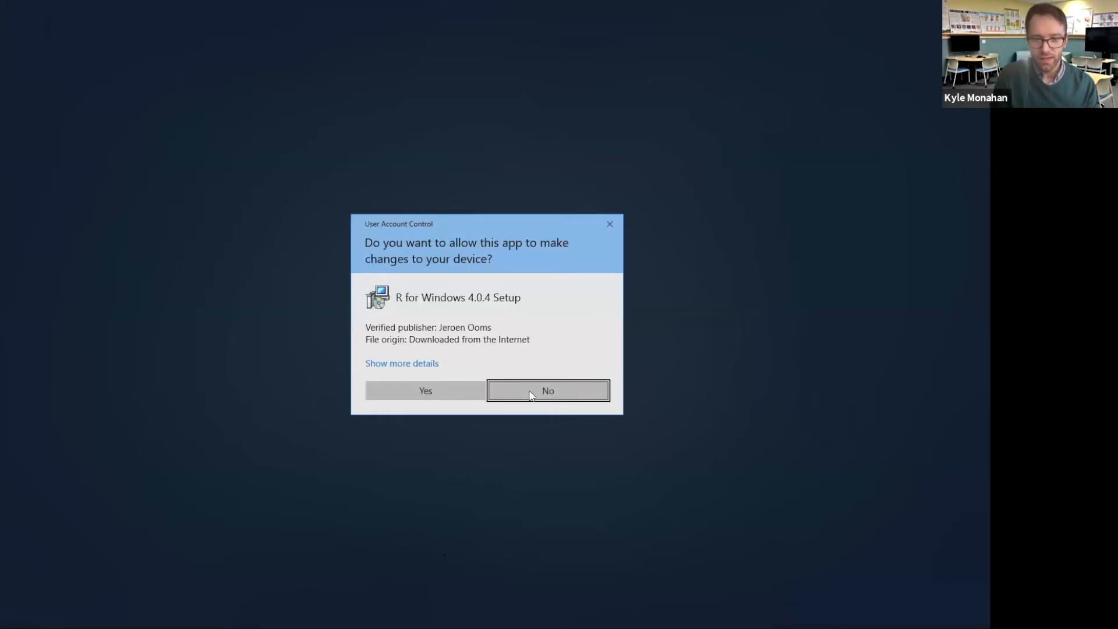
left_click(441, 391)
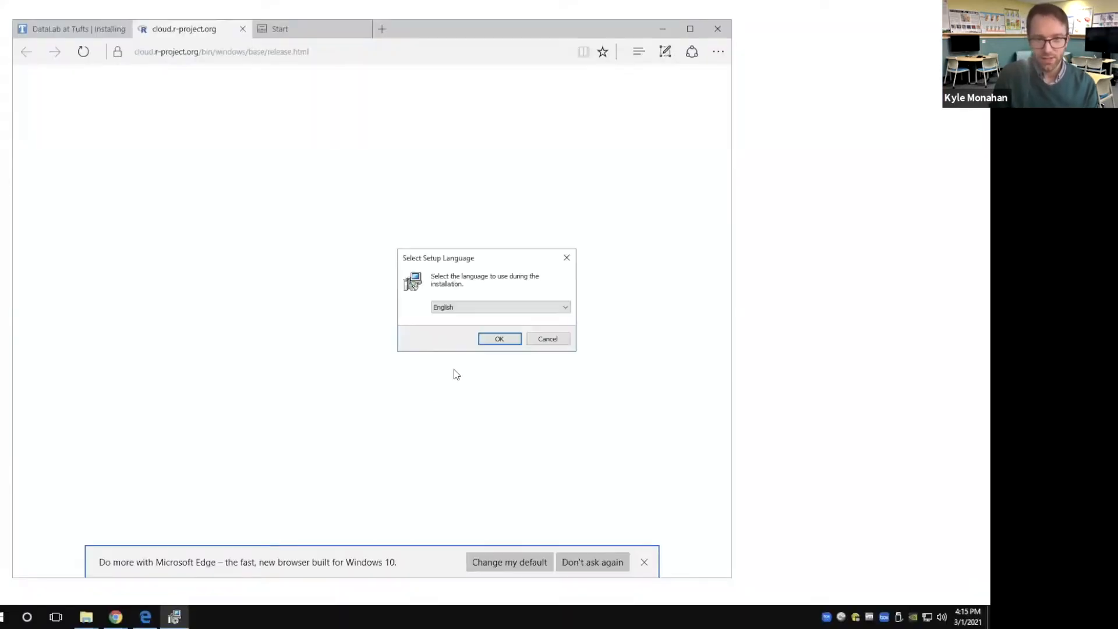
left_click(494, 338)
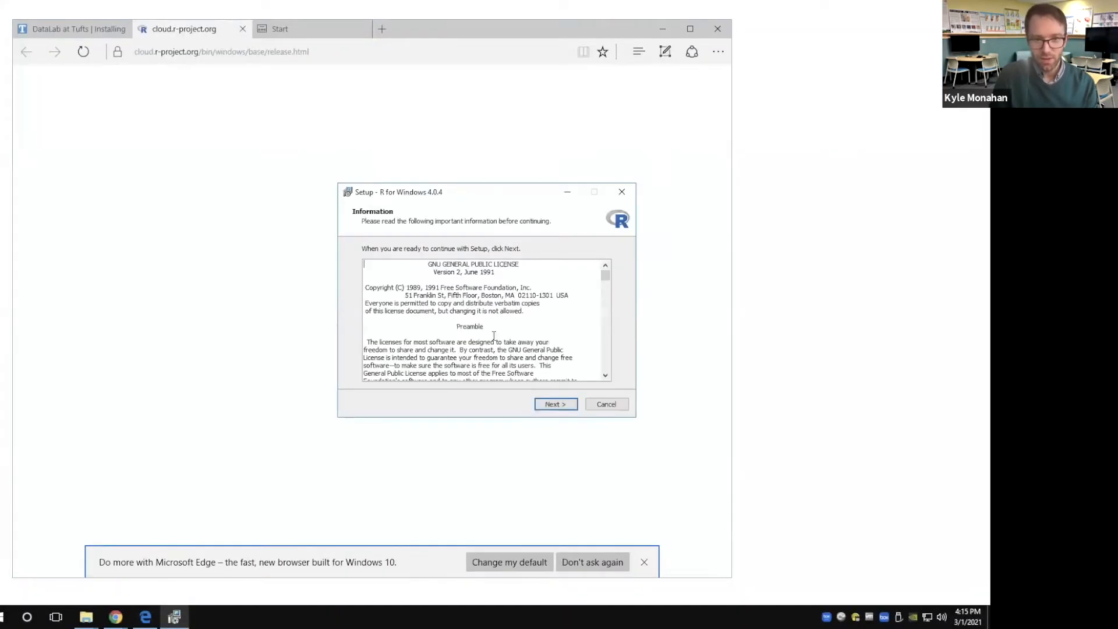
Continue past the R license information and accept the default destination folder C:\Program Files\R\R-4.0.4
left_click(564, 405)
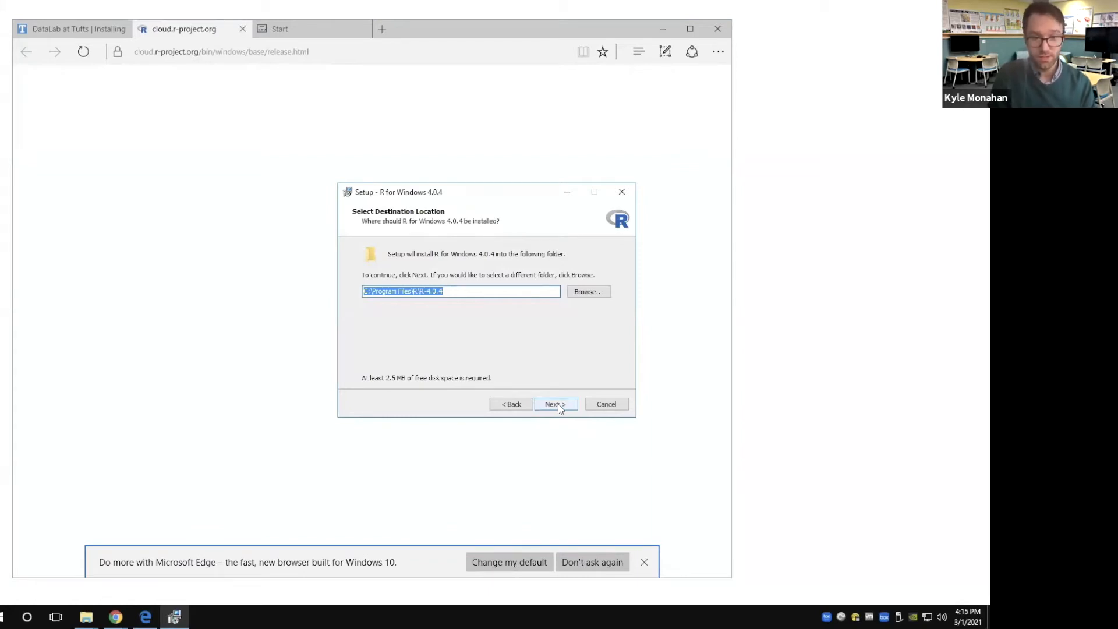
left_click(519, 406)
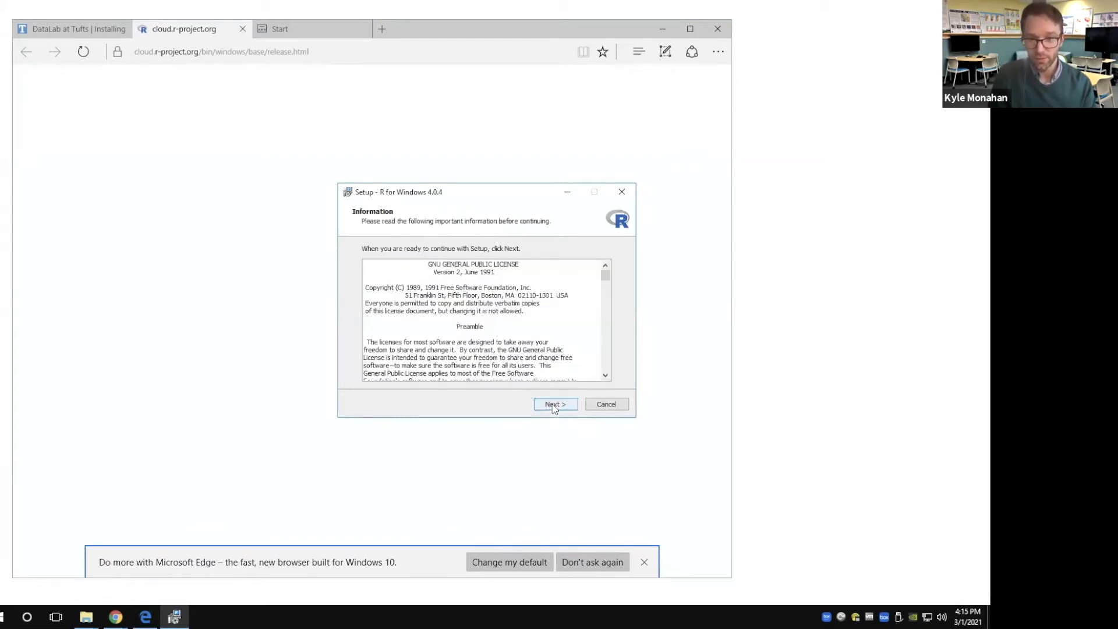
left_click(554, 406)
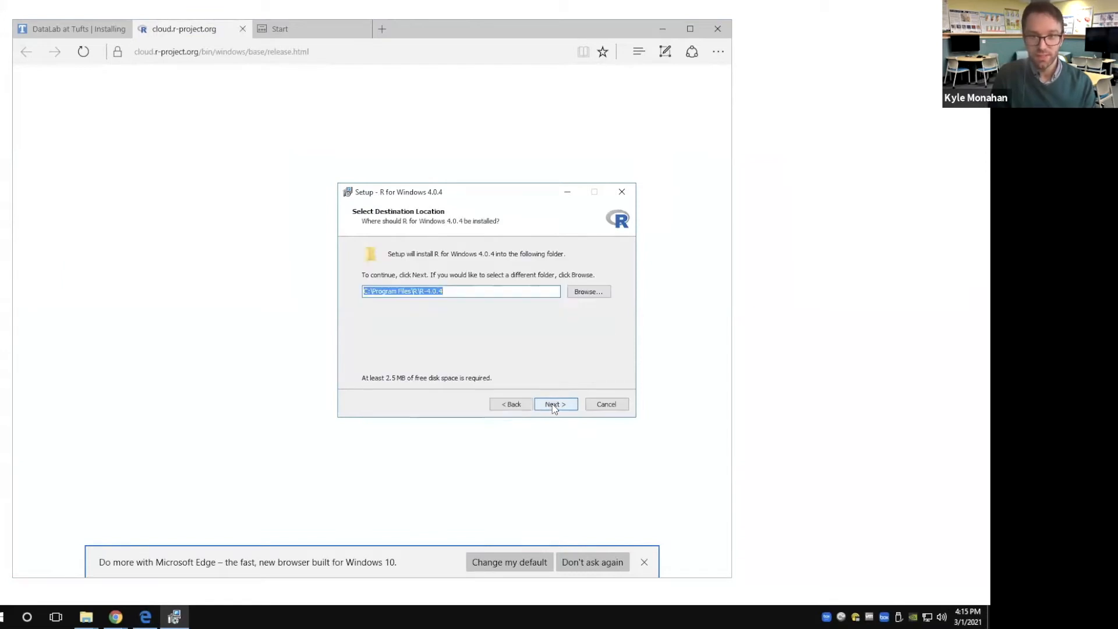
left_click(554, 405)
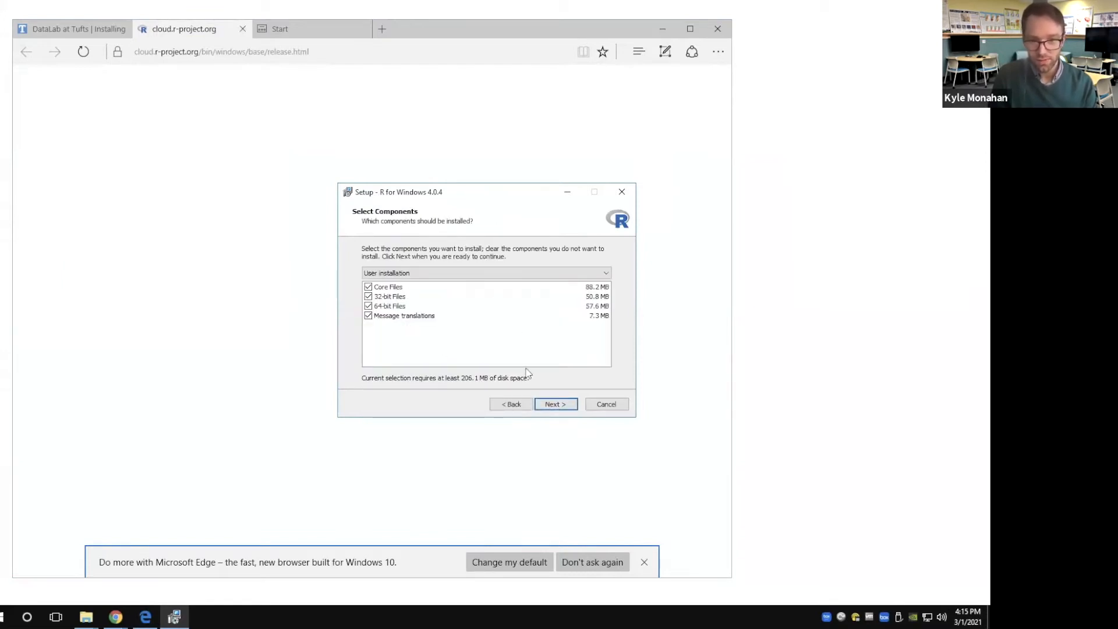
Install R with the user installation components, default startup options, Start Menu folder and additional tasks, and finish the setup wizard
left_click(555, 404)
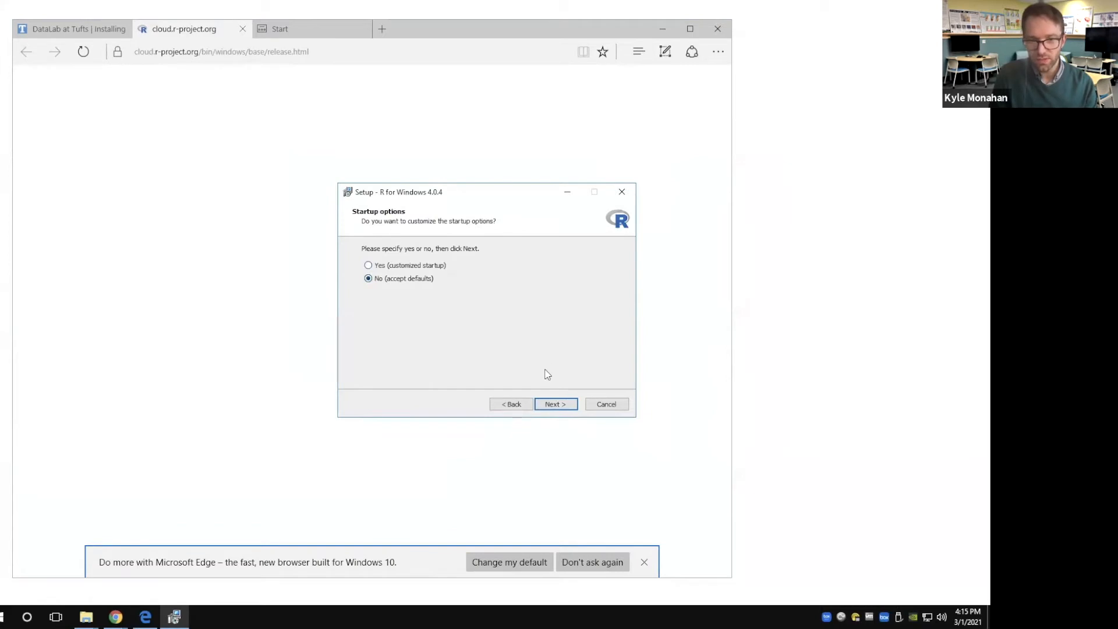
left_click(554, 404)
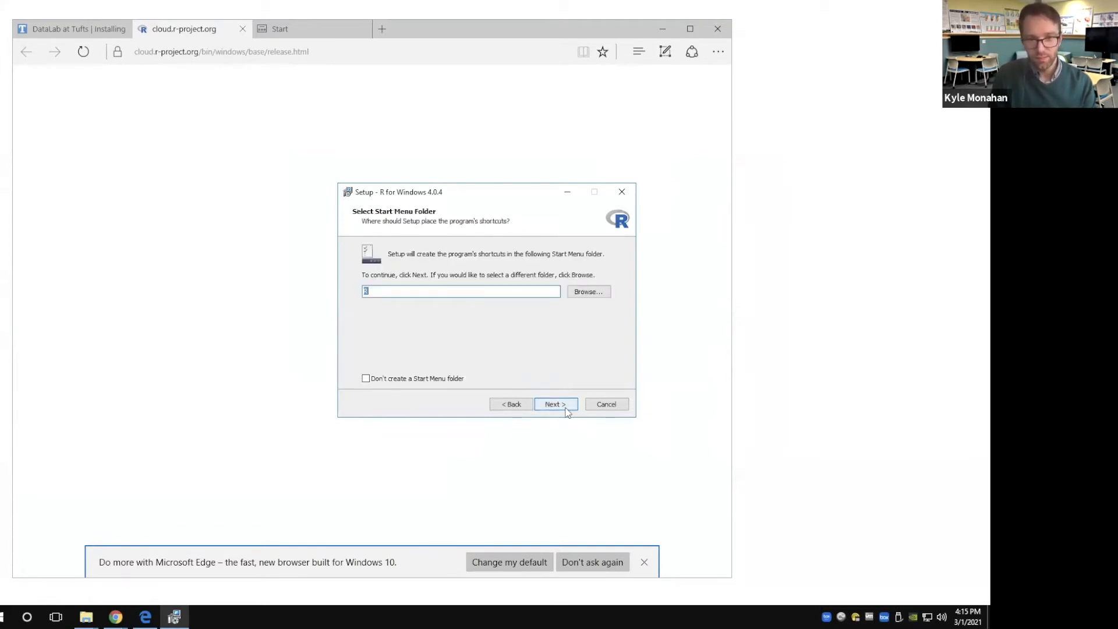
left_click(554, 404)
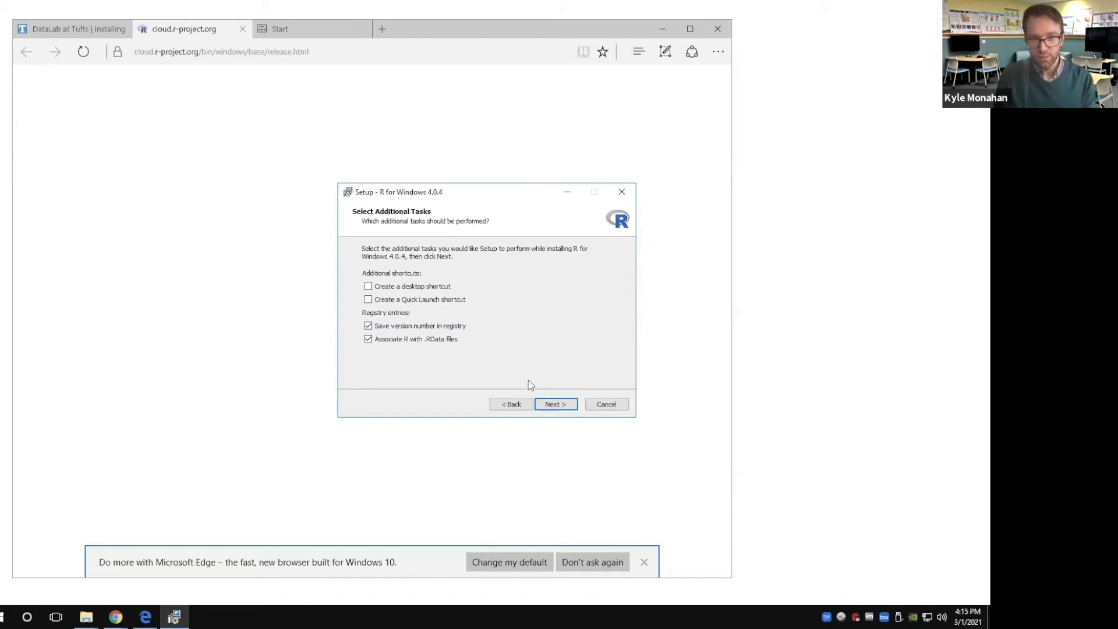
left_click(549, 405)
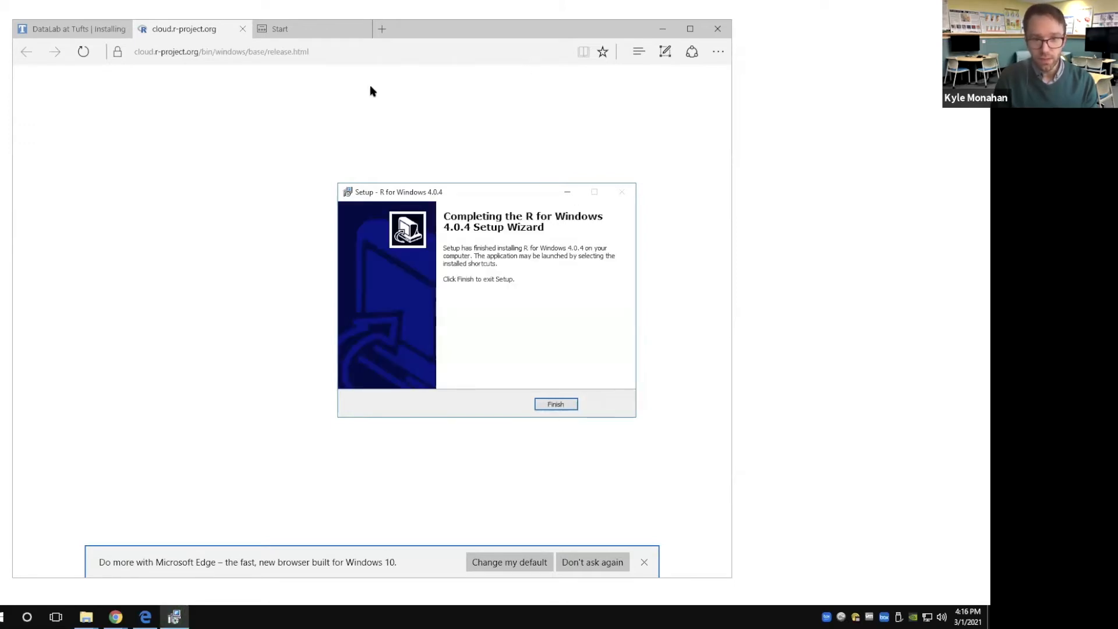
left_click(557, 404)
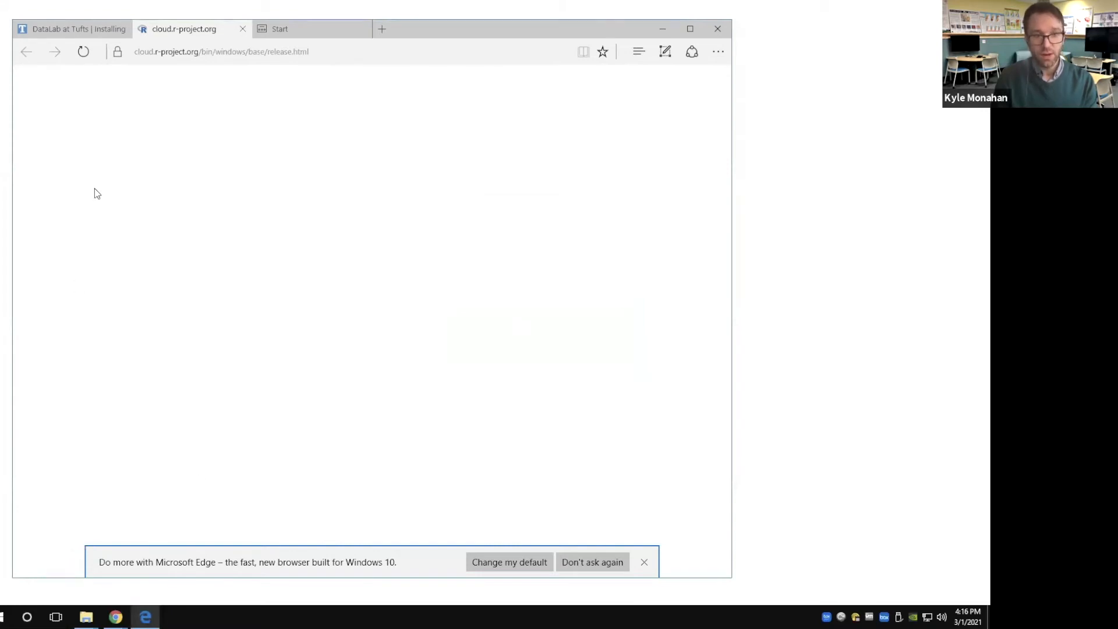
Open the RStudio download page from the DataLab Windows instructions and request RStudio Desktop 1.4.1106 for Windows
left_click(93, 27)
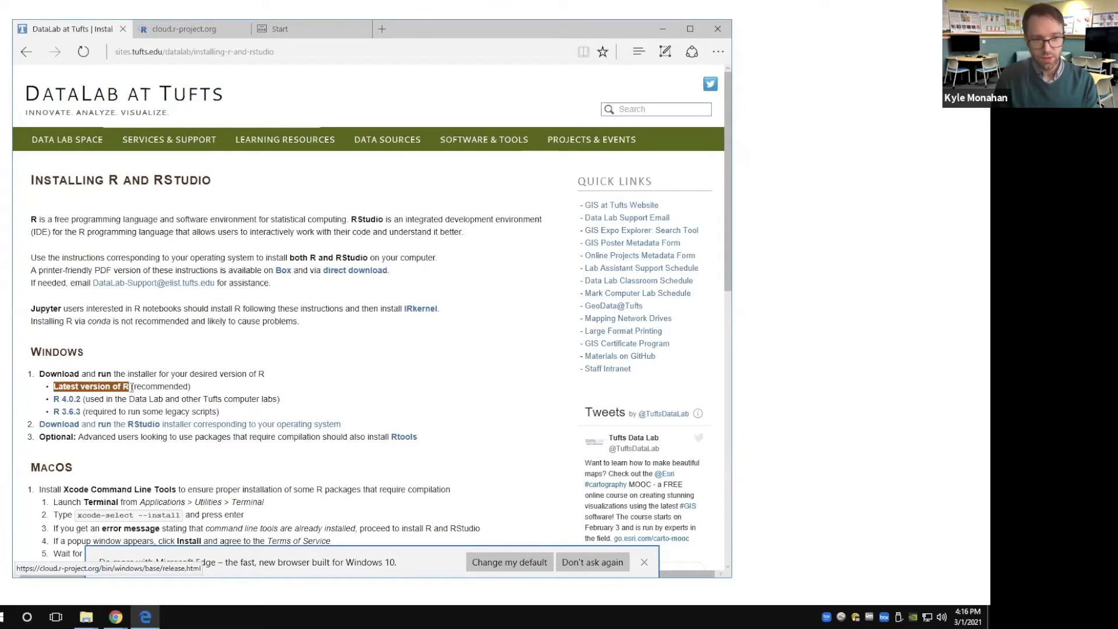
left_click(147, 425)
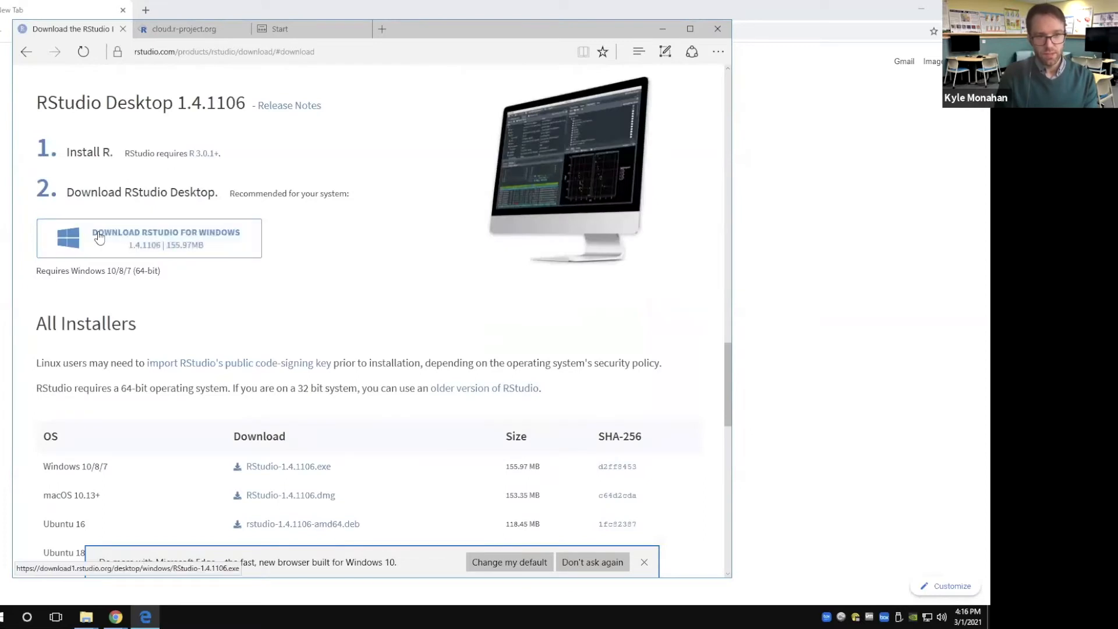
left_click(96, 230)
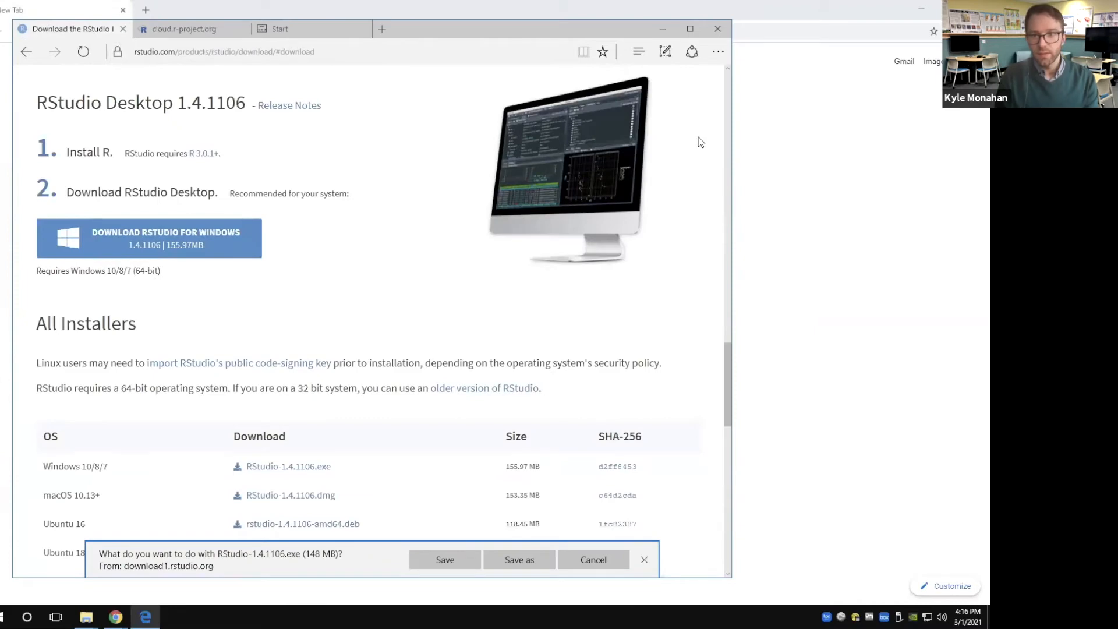
Maximize the browser window showing the RStudio download page and save RStudio-1.4.1106.exe
left_click_drag(302, 24, 274, 29)
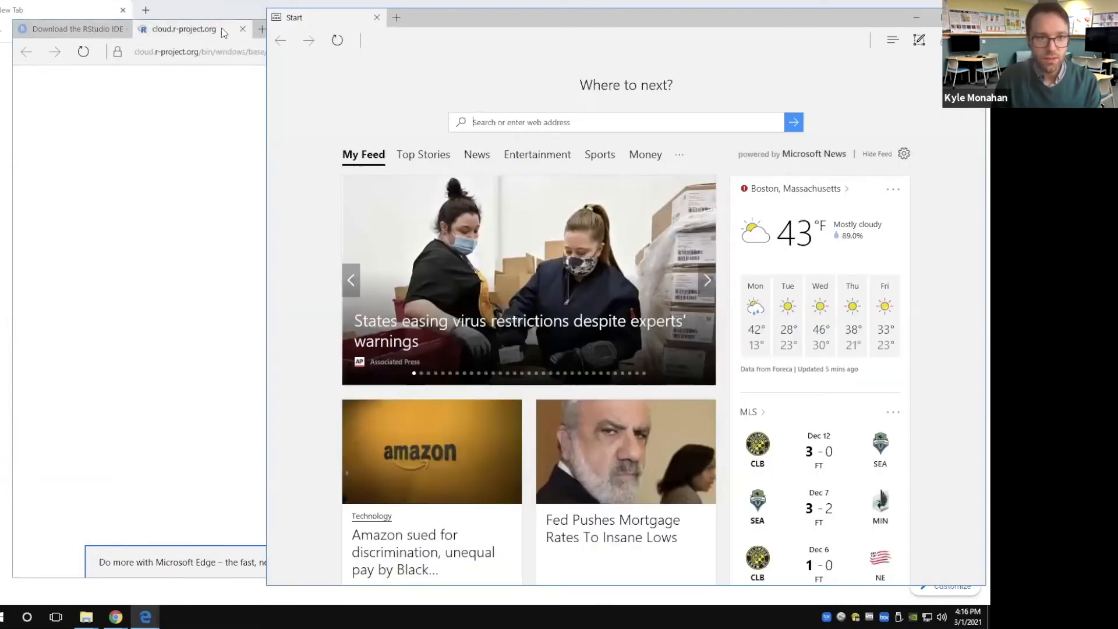
left_click(223, 33)
left_click(63, 32)
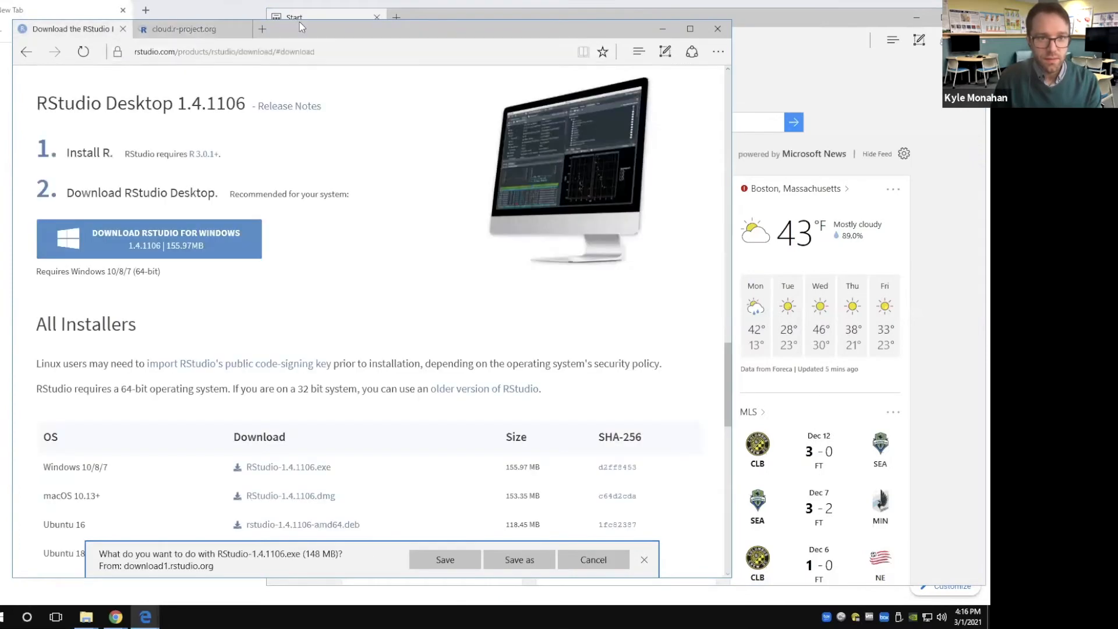
double_click(299, 25)
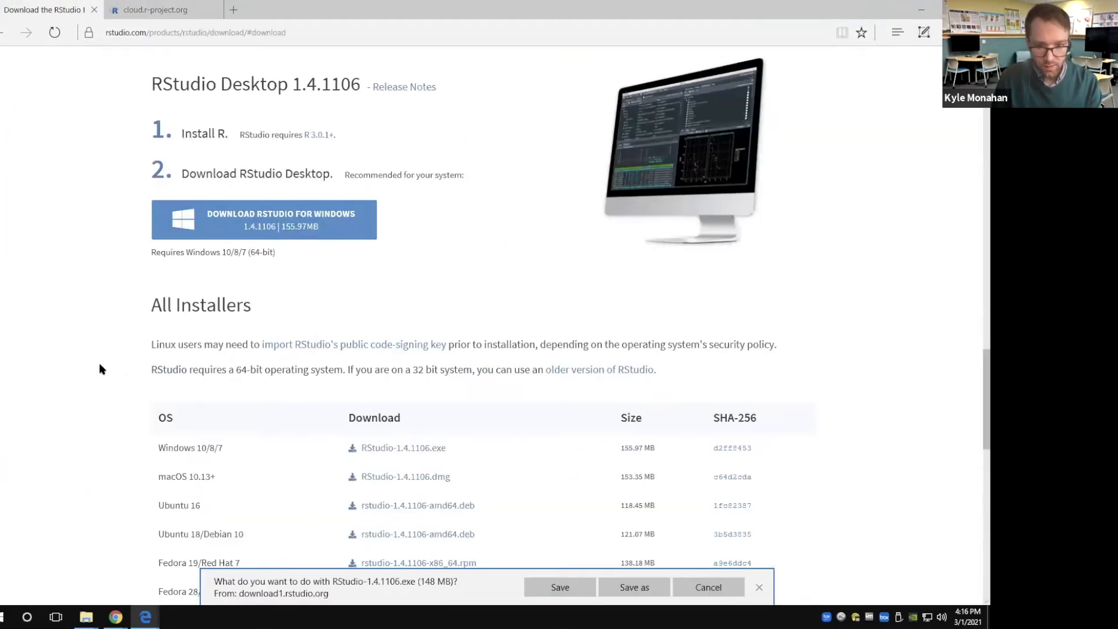
left_click(550, 588)
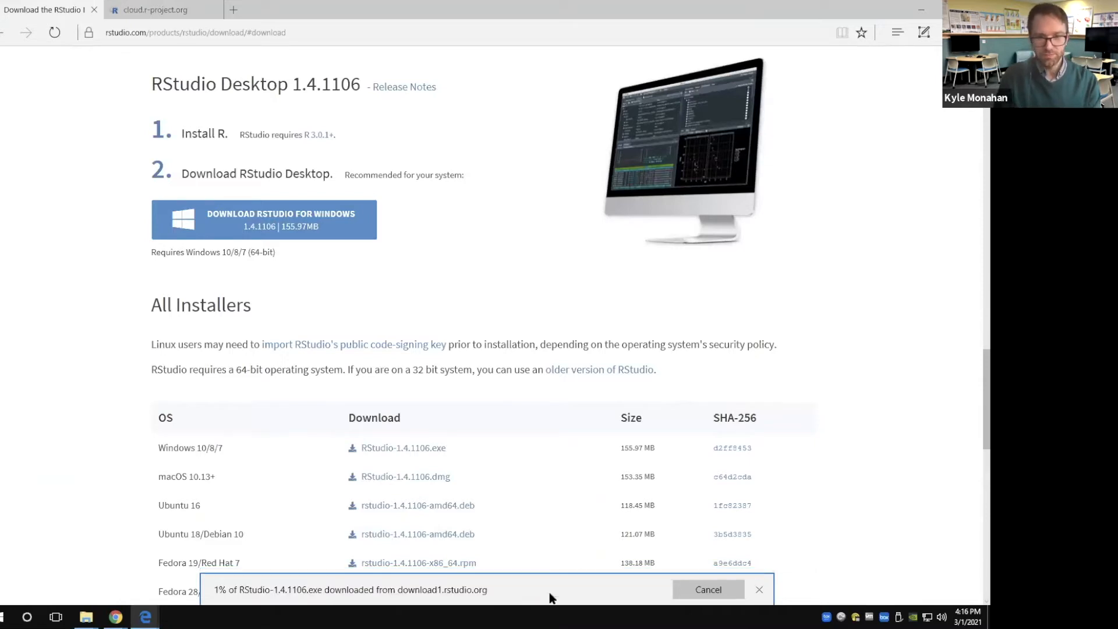
Run the downloaded RStudio 1.4.1106 installer, allow it to make changes, accept the default install location and Start Menu folder, and finish setup
left_click(553, 589)
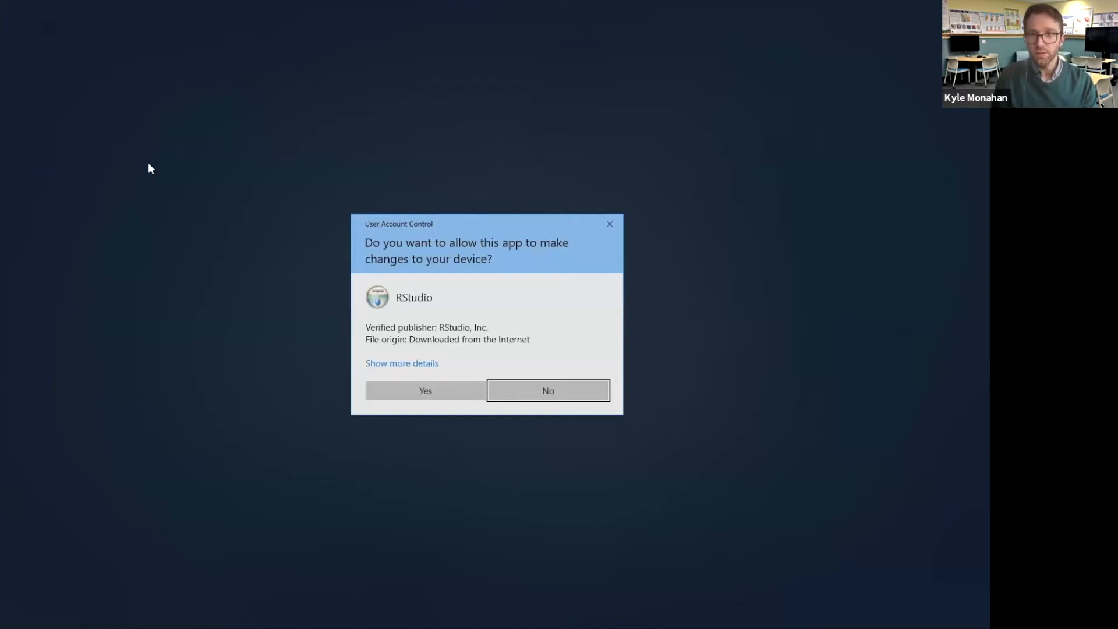
left_click(452, 395)
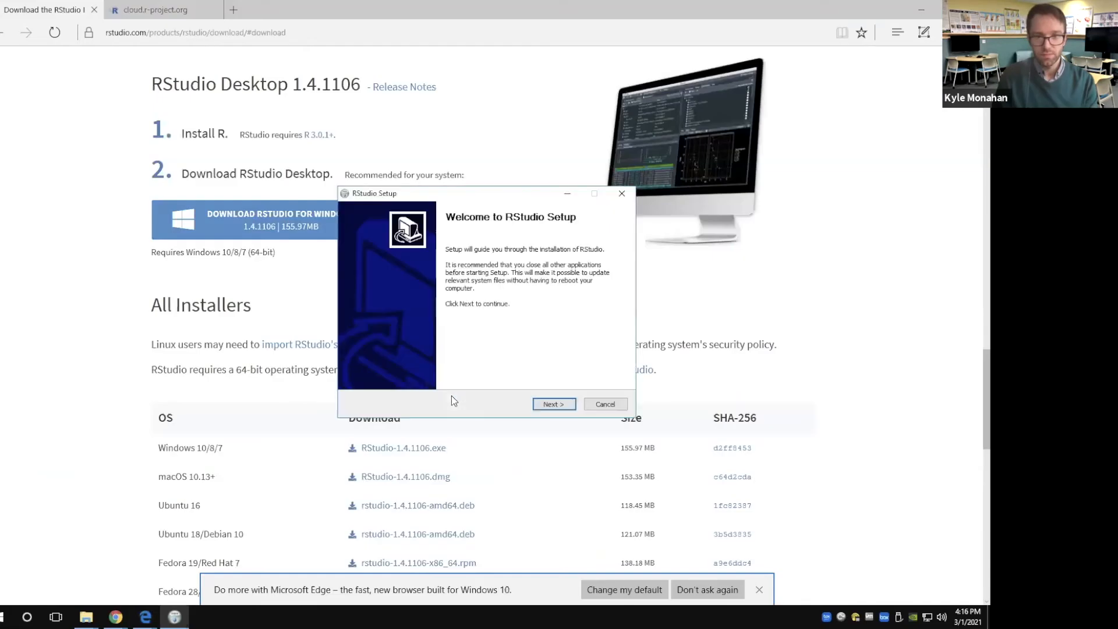
left_click(550, 404)
left_click(550, 404)
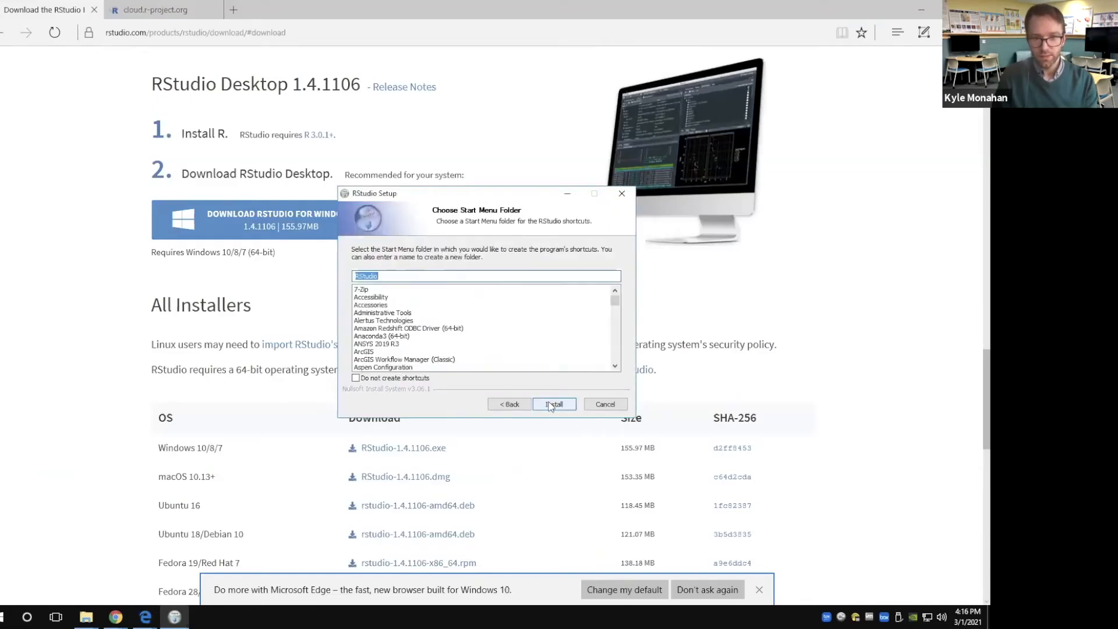
left_click(551, 405)
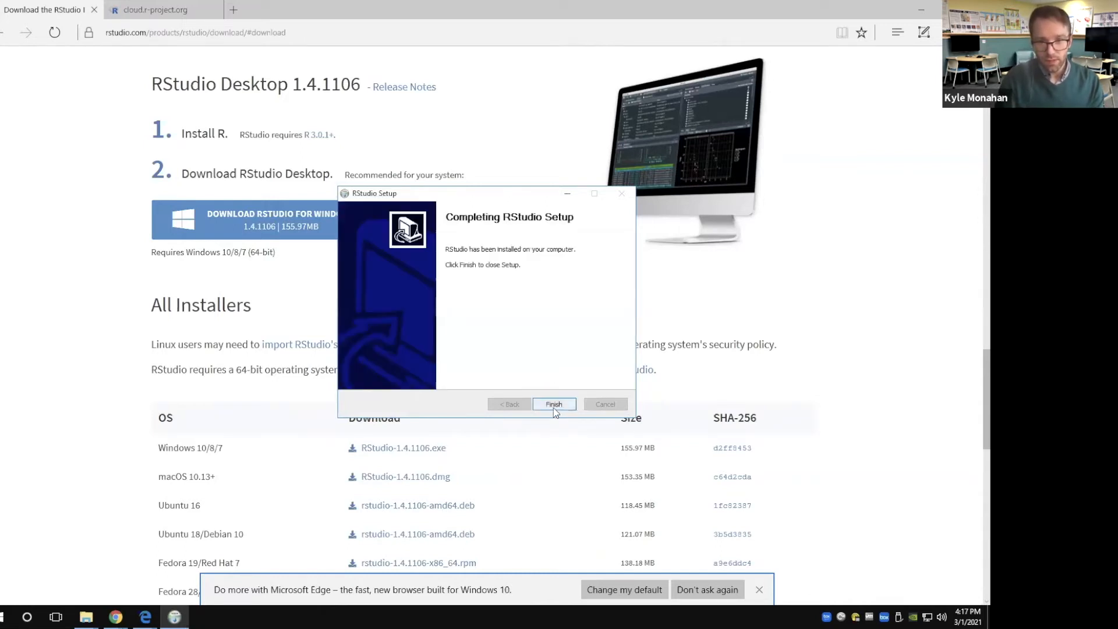
left_click(553, 407)
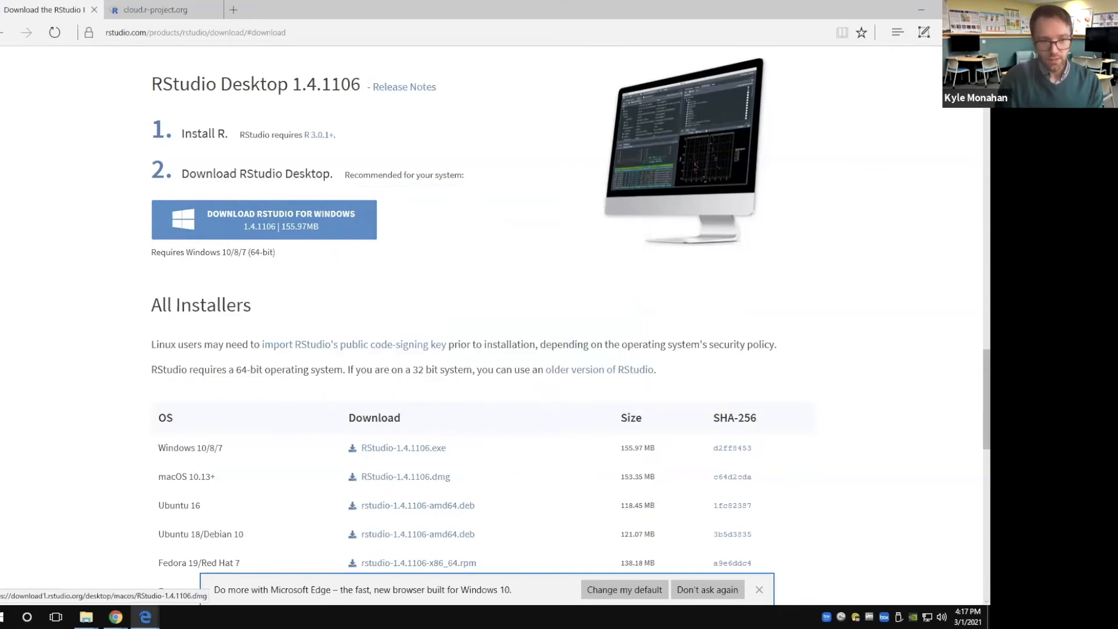
left_click(43, 606)
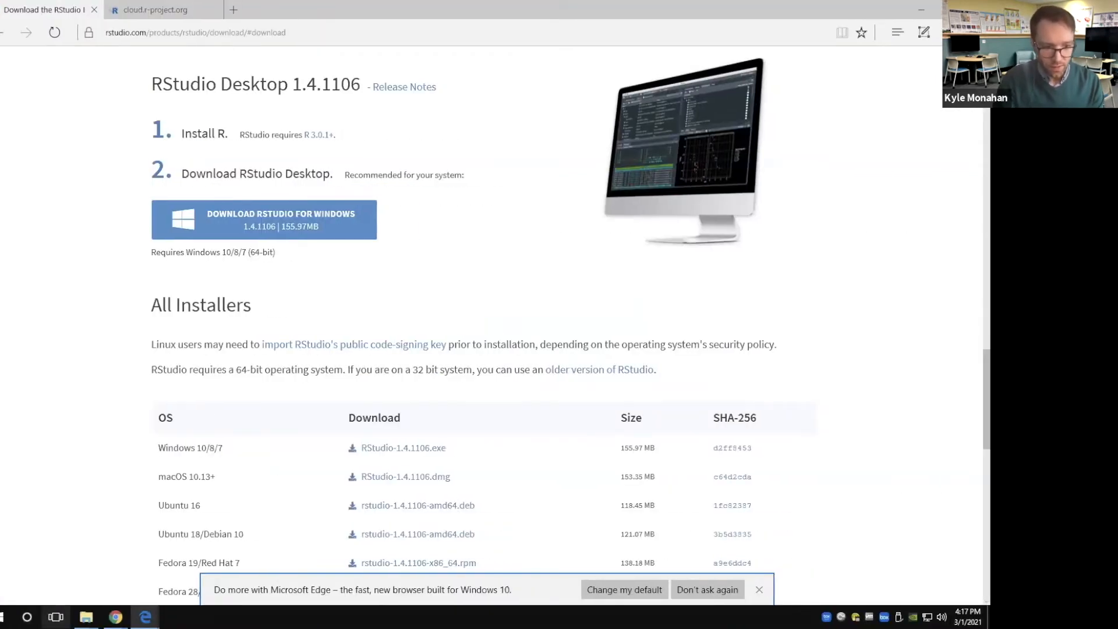
left_click(27, 617)
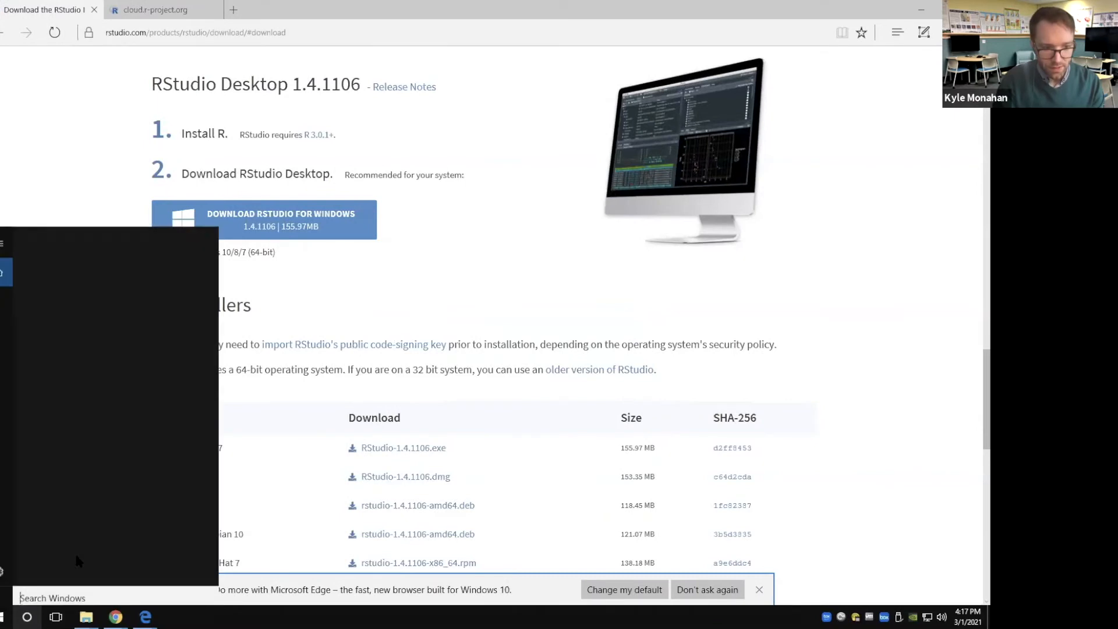
type("RStudi")
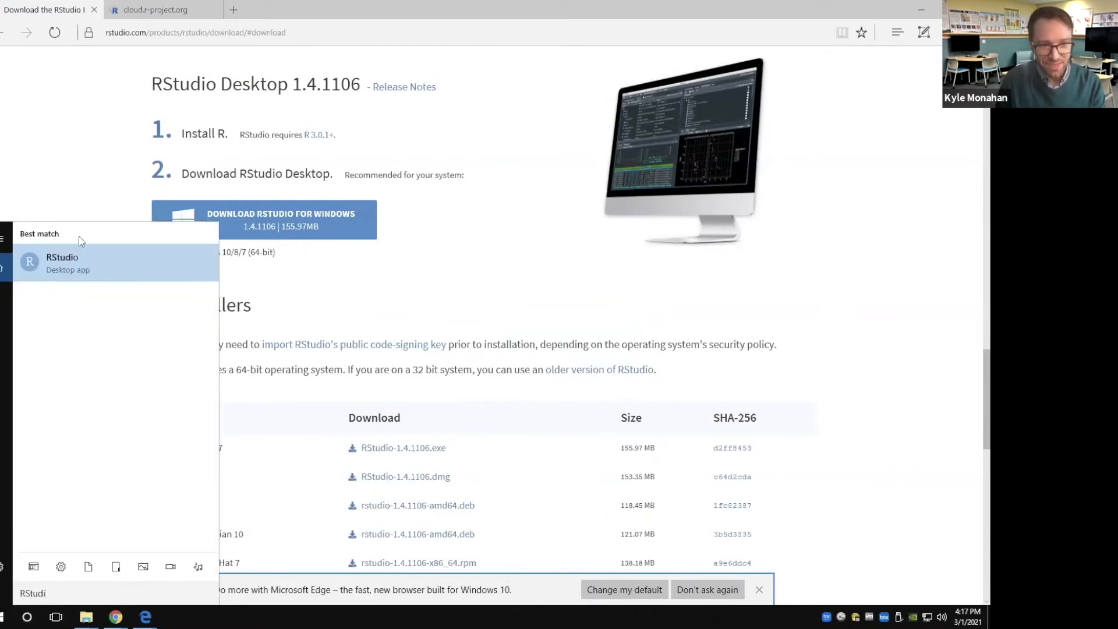
key("BackSpace")
key("BackSpace")
key("BackSpace")
key("BackSpace")
key("BackSpace")
key("BackSpace")
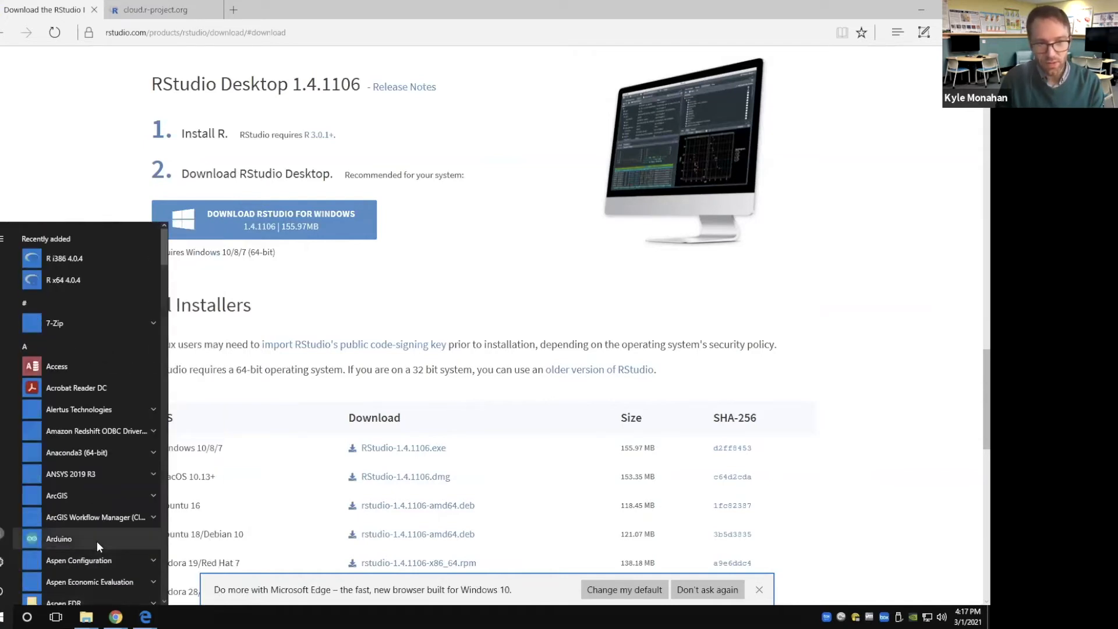
scroll(97, 540, "down", 5)
scroll(90, 350, "up", 5)
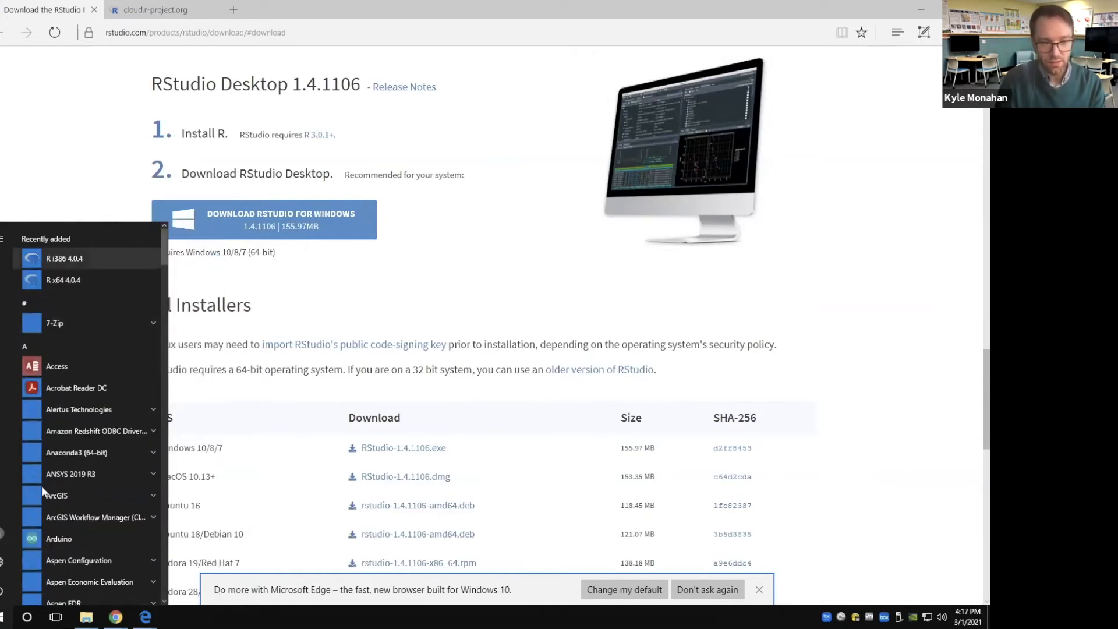
Search Windows for RStudio and launch the desktop app
left_click(131, 494)
type("R")
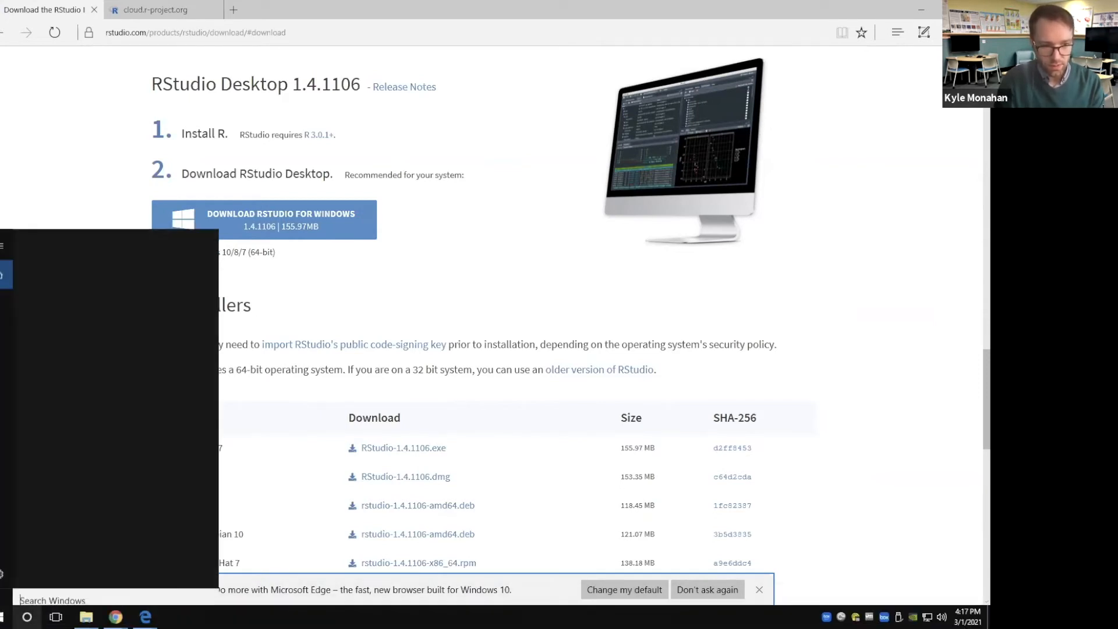
type("Studio")
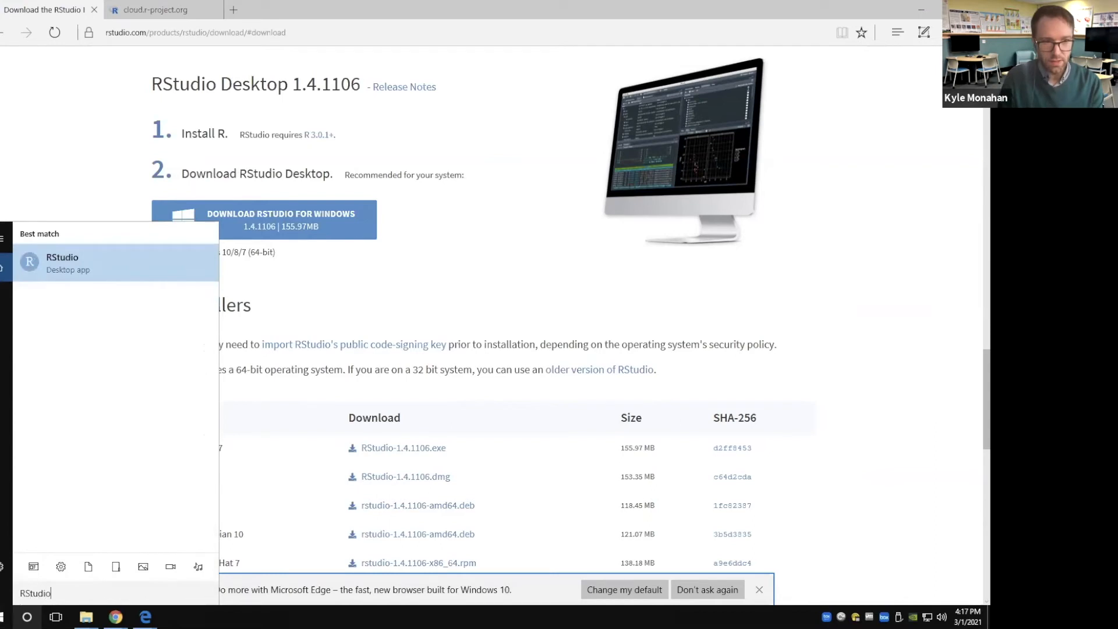
left_click(107, 256)
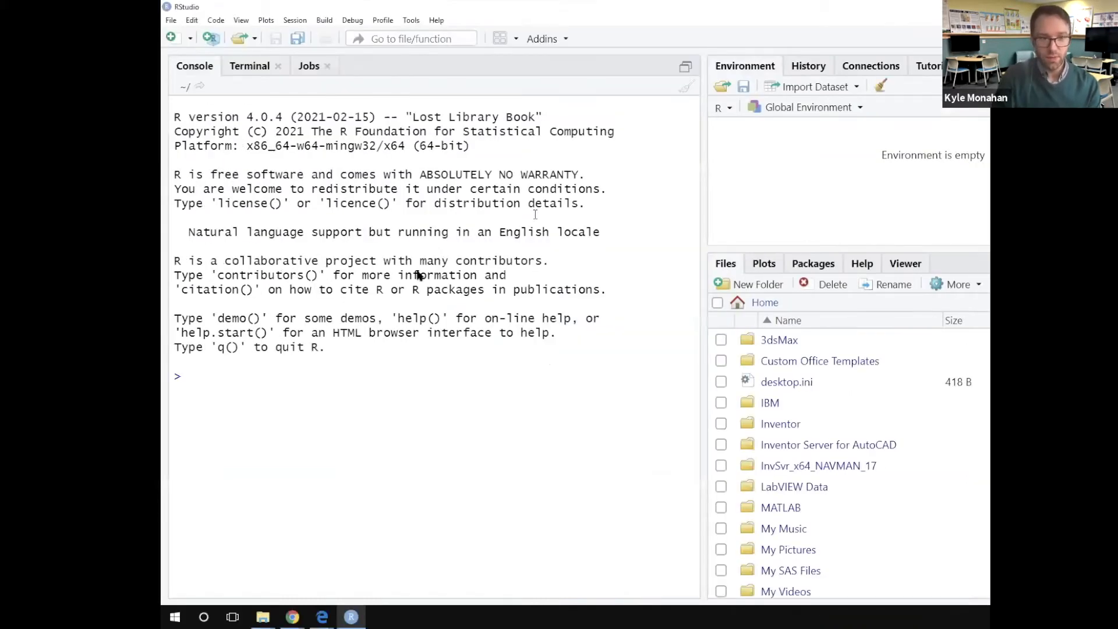
Switch to the DataLab installation page in Safari on the Mac and open the Linux instructions for installing R
key("ctrl+Up")
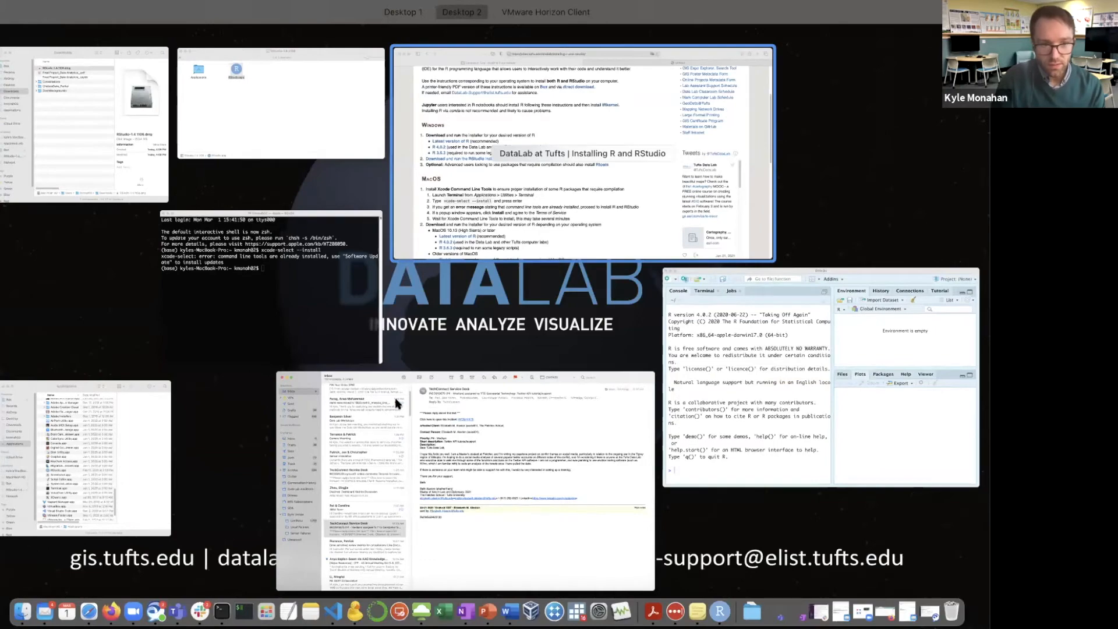
left_click(512, 198)
scroll(395, 403, "down", 5)
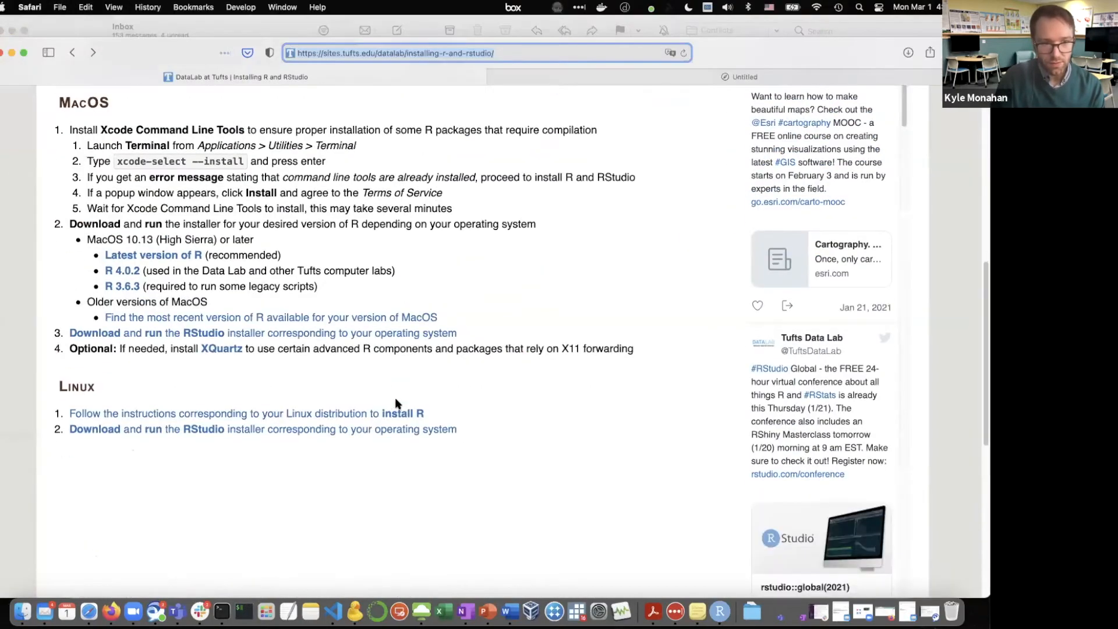
left_click(355, 415)
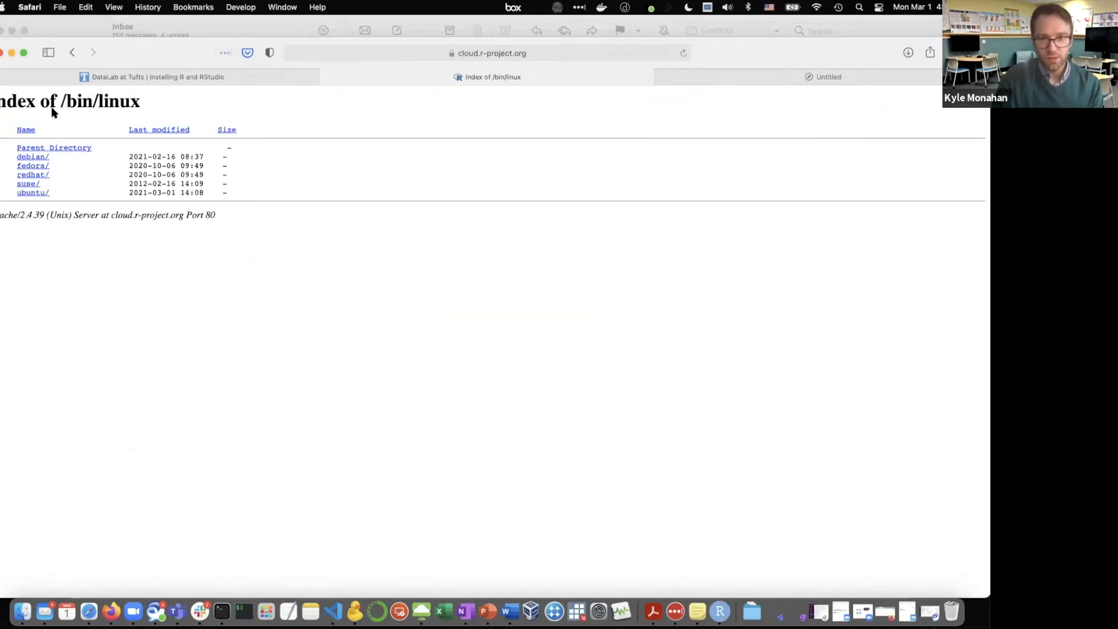
Return to the DataLab installation page and copy its web address
left_click(151, 79)
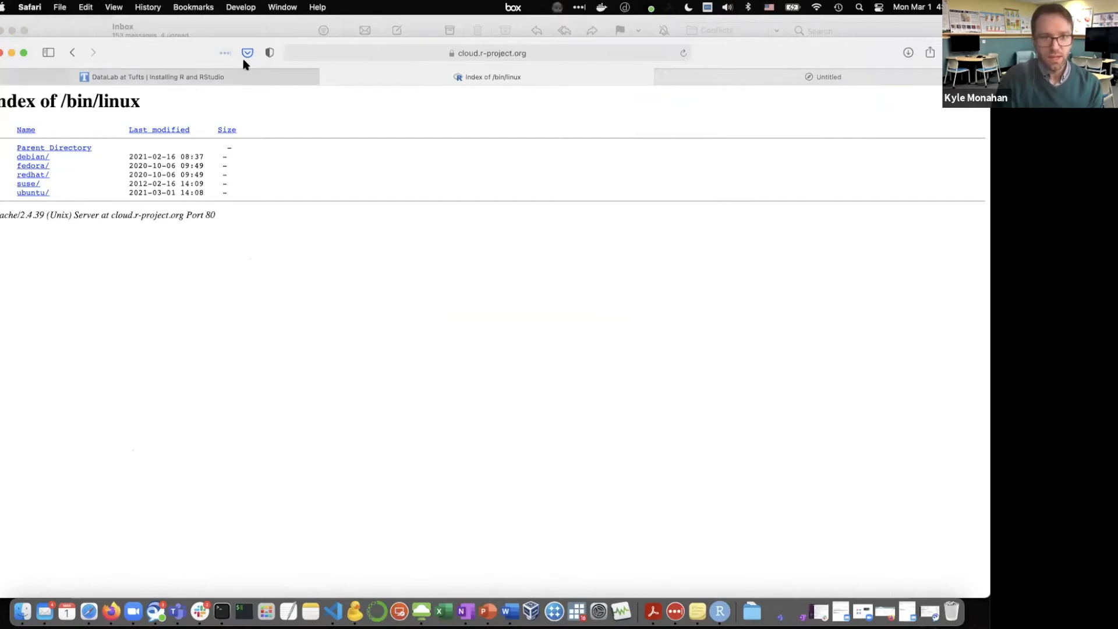
left_click(332, 53)
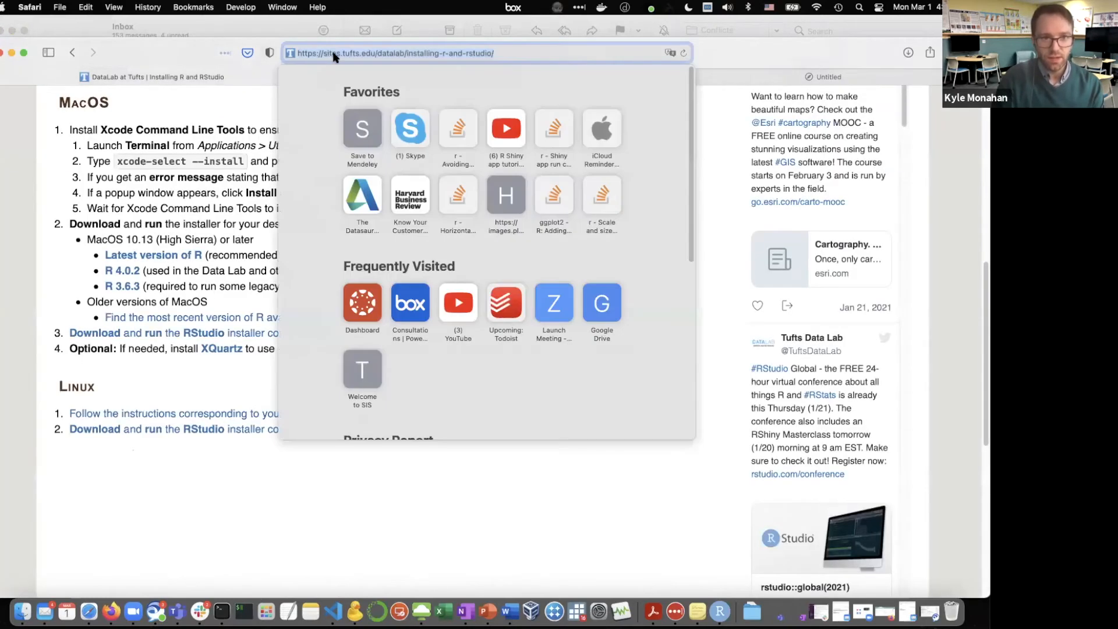
right_click(333, 53)
left_click(348, 73)
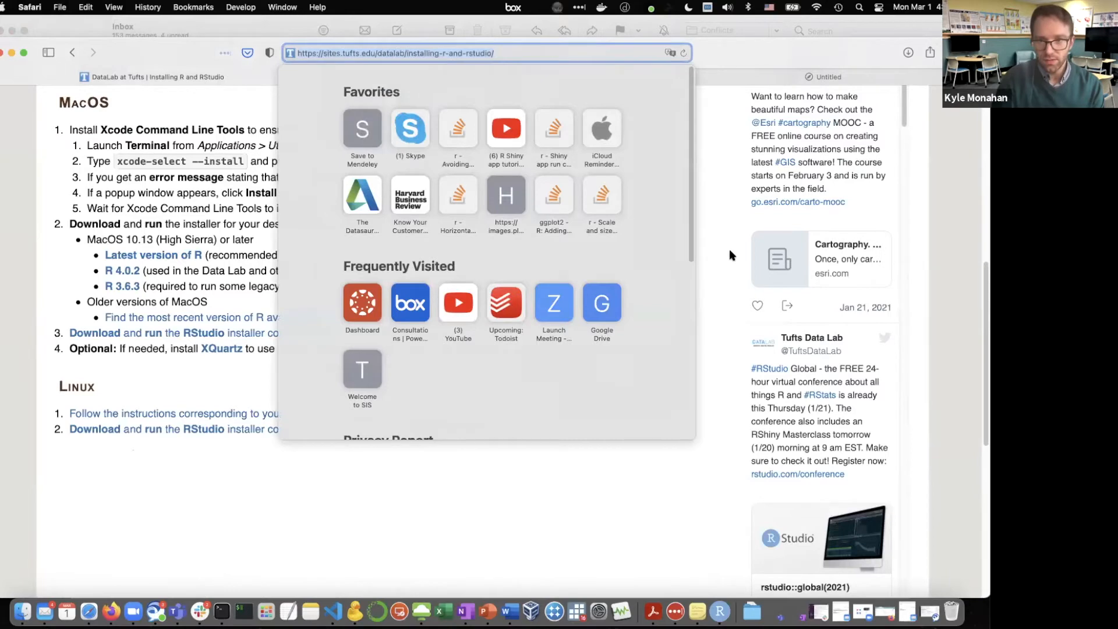
left_click(730, 250)
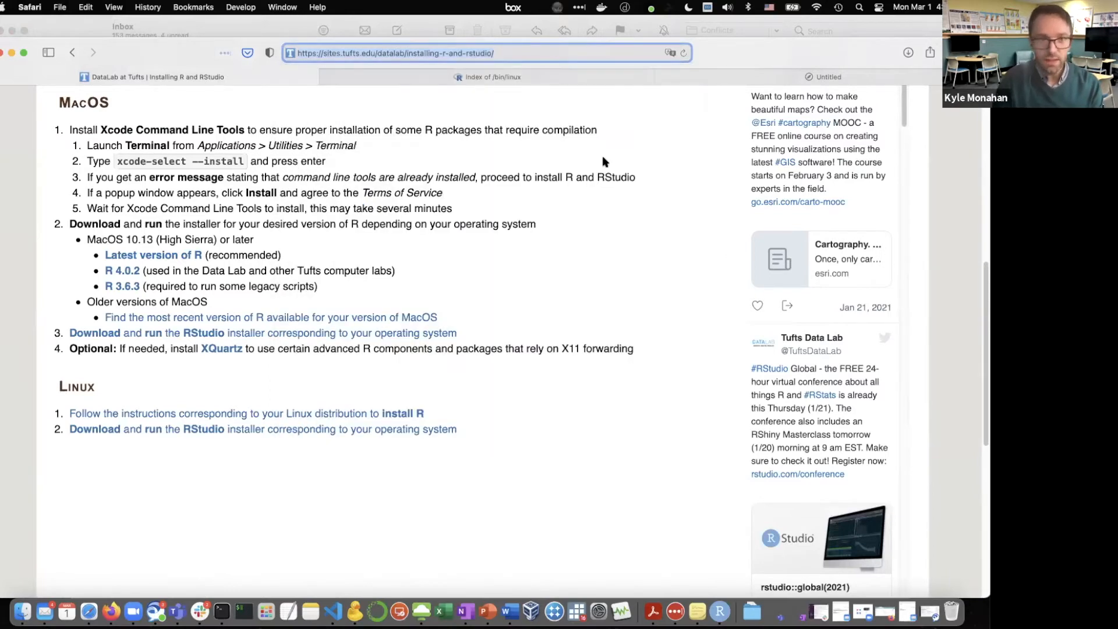
Open the README for the Ubuntu packages from the R Linux directory listing
left_click(504, 78)
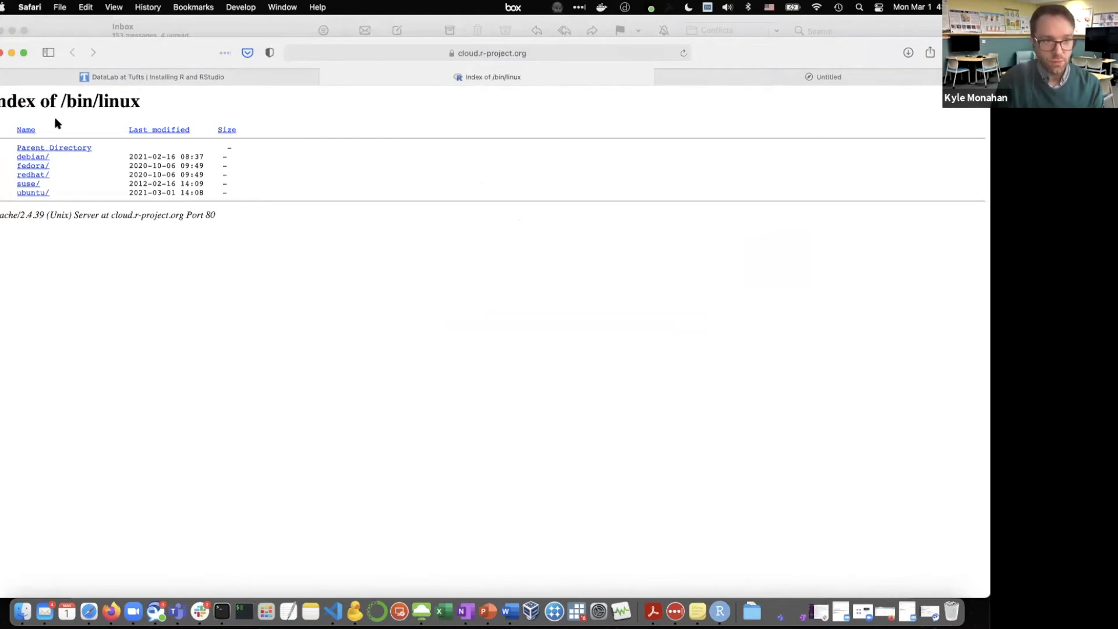
left_click(35, 193)
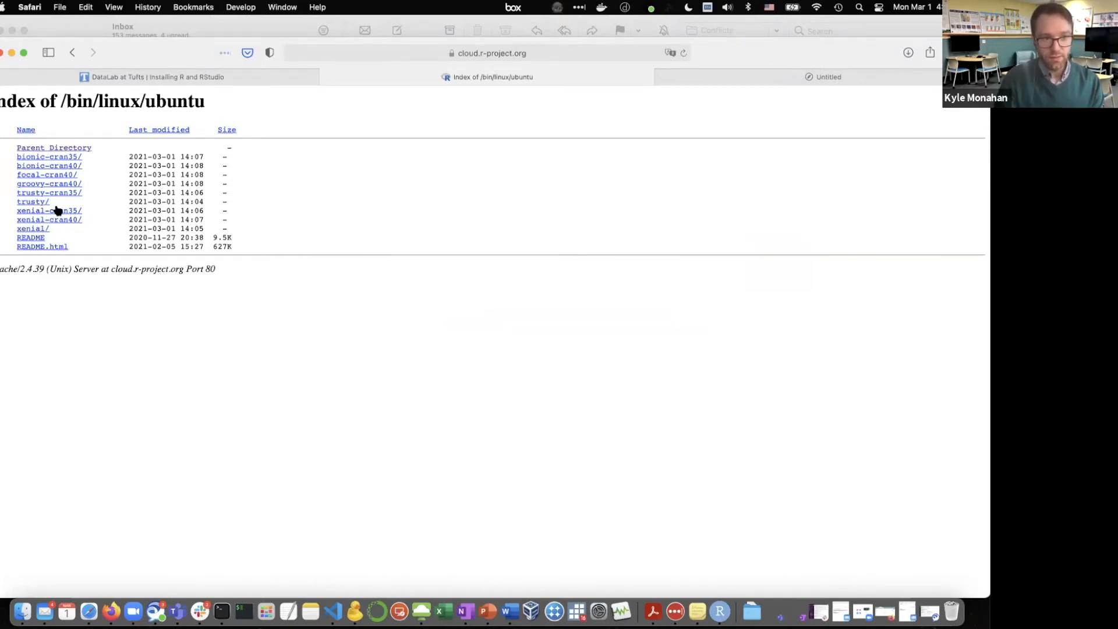
left_click(39, 240)
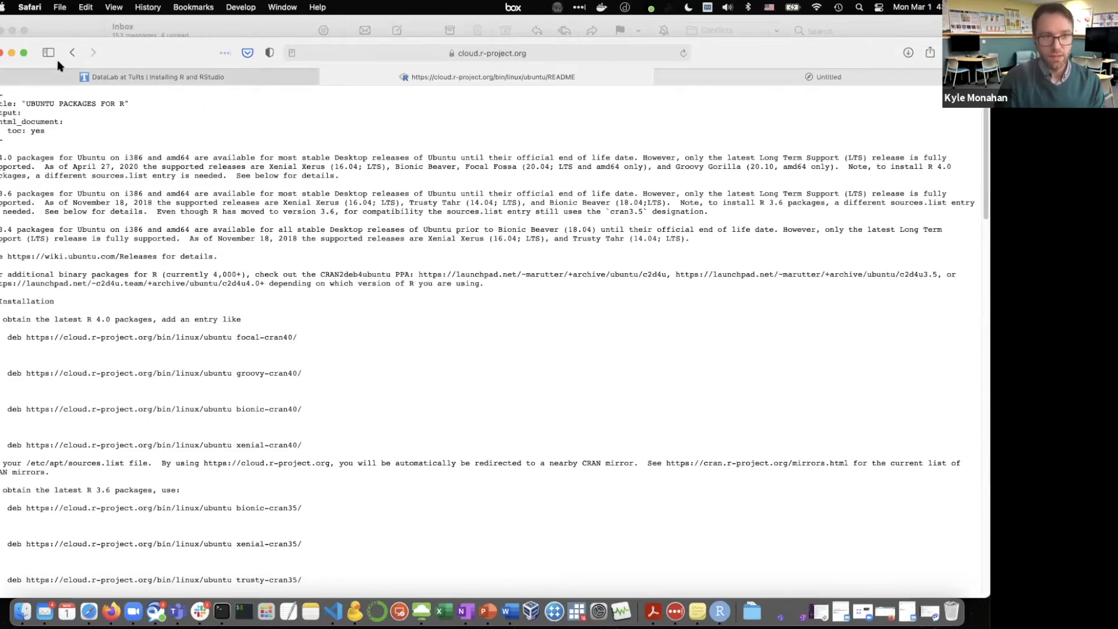
Look through the package files in Ubuntu's trusty-cran35 directory, and return to the Linux section of the DataLab installation page
left_click(72, 52)
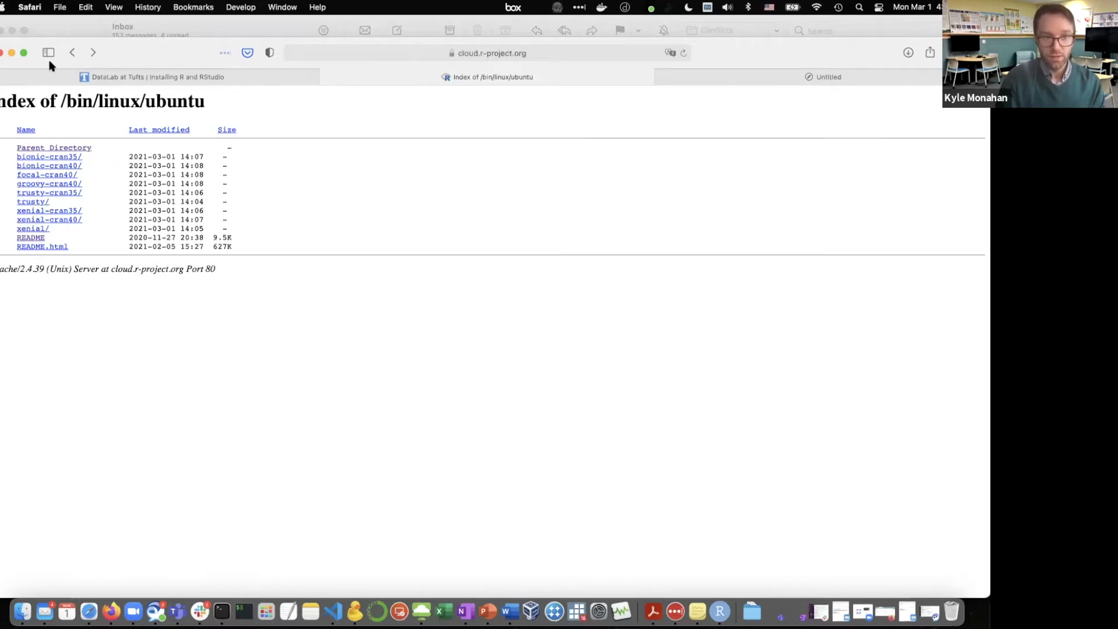
left_click(46, 194)
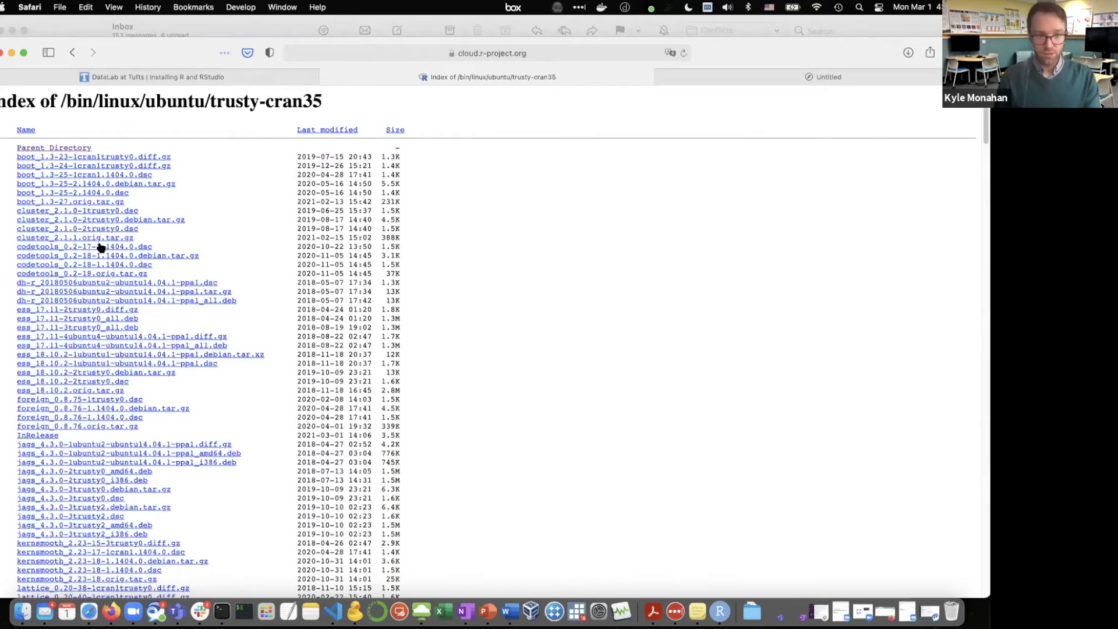
scroll(100, 248, "down", 20)
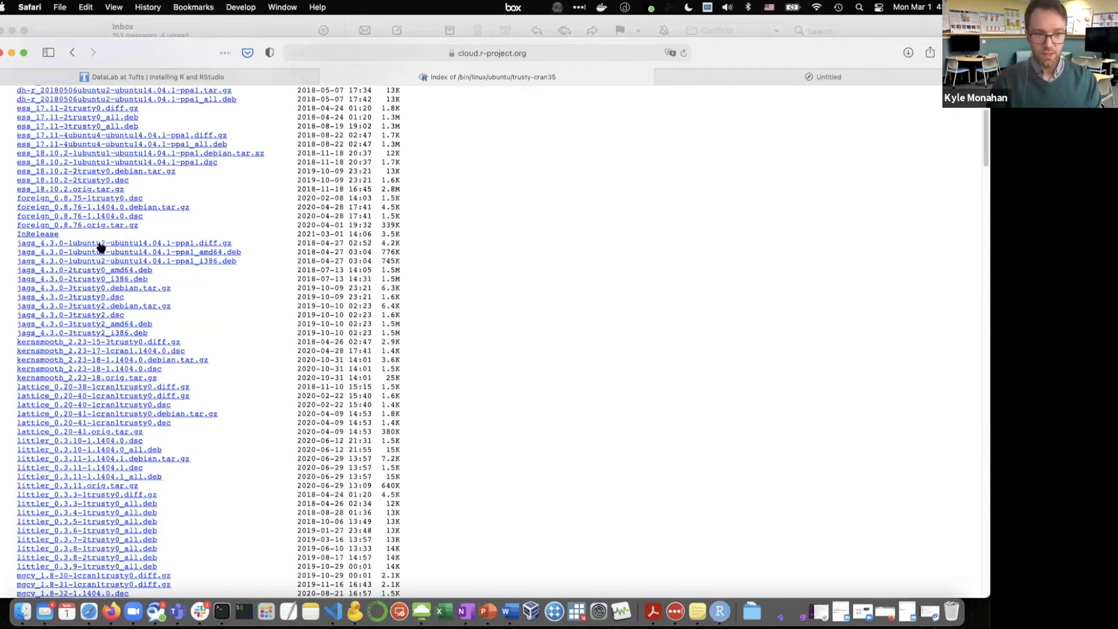
scroll(100, 247, "down", 15)
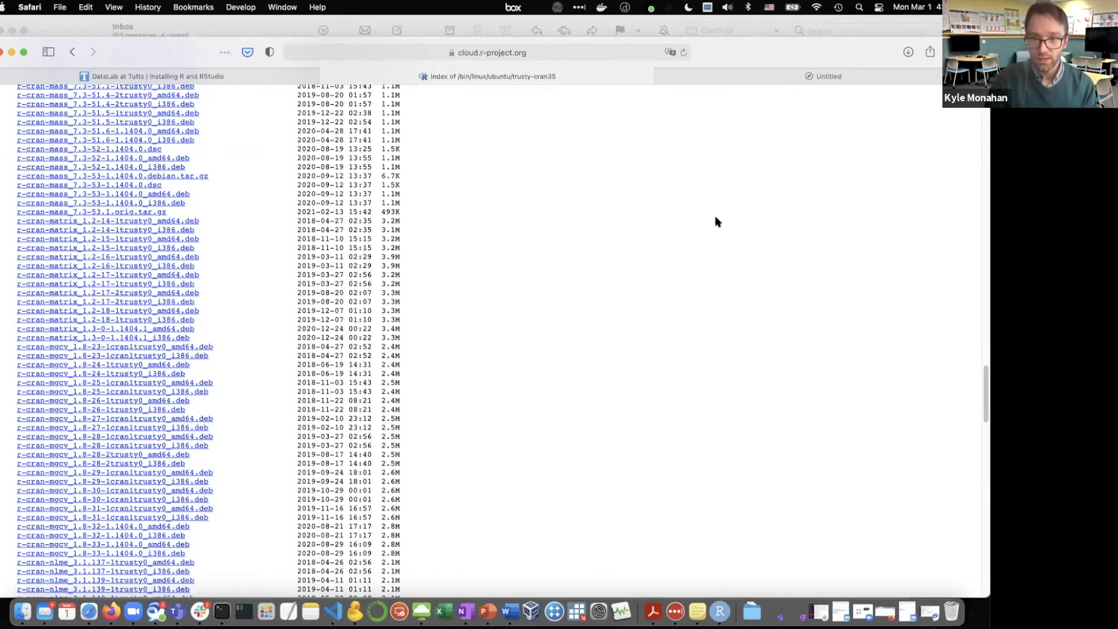
key("ctrl+shift+Tab")
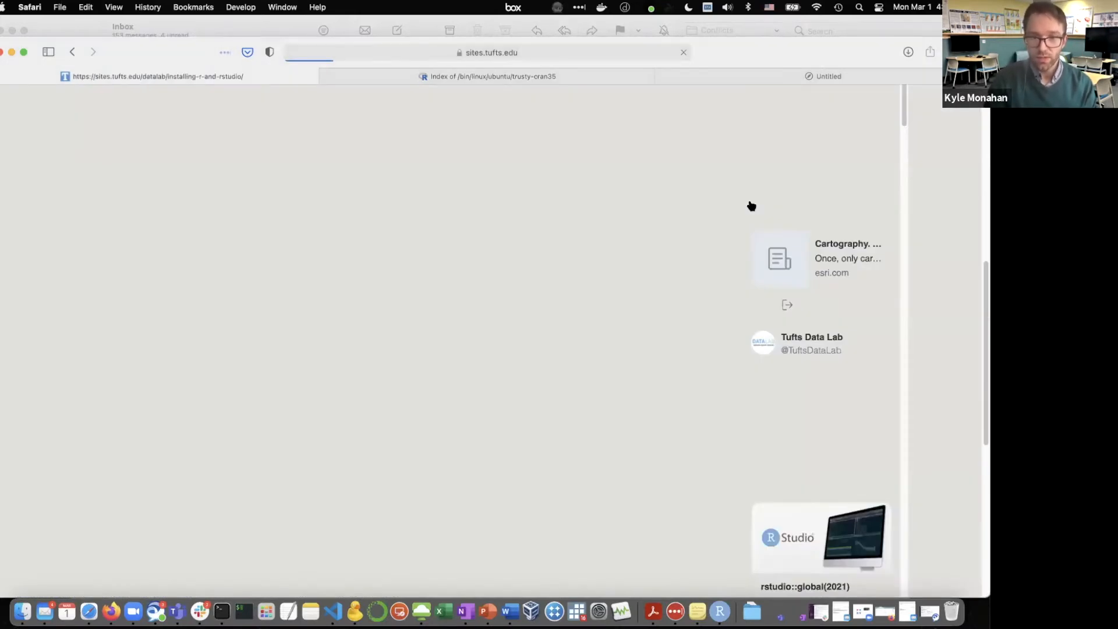
scroll(553, 400, "down", 10)
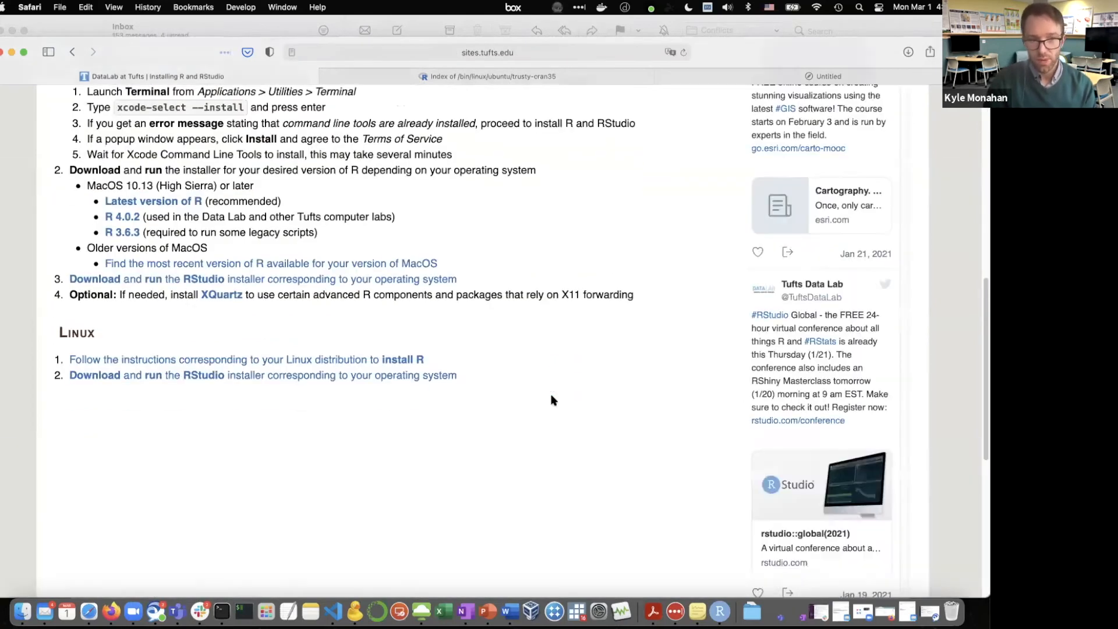